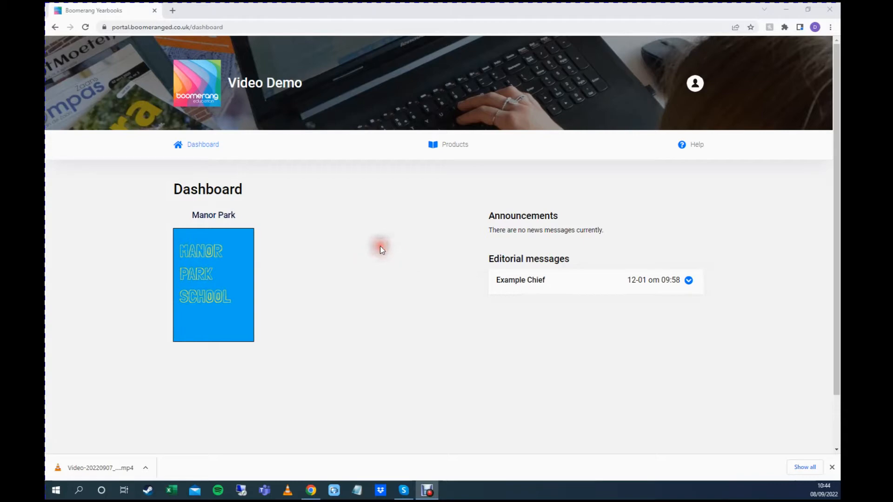
Step: Open the Manor Park yearbook from the list of products
left_click(378, 249)
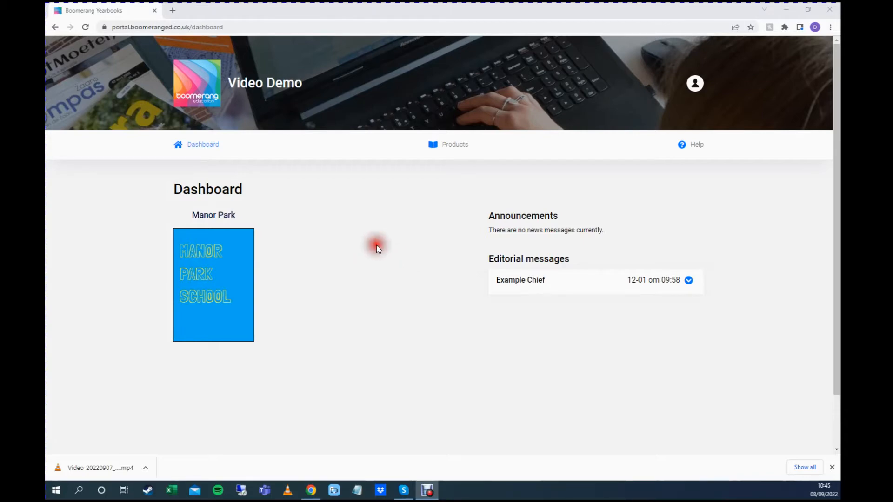
left_click(226, 275)
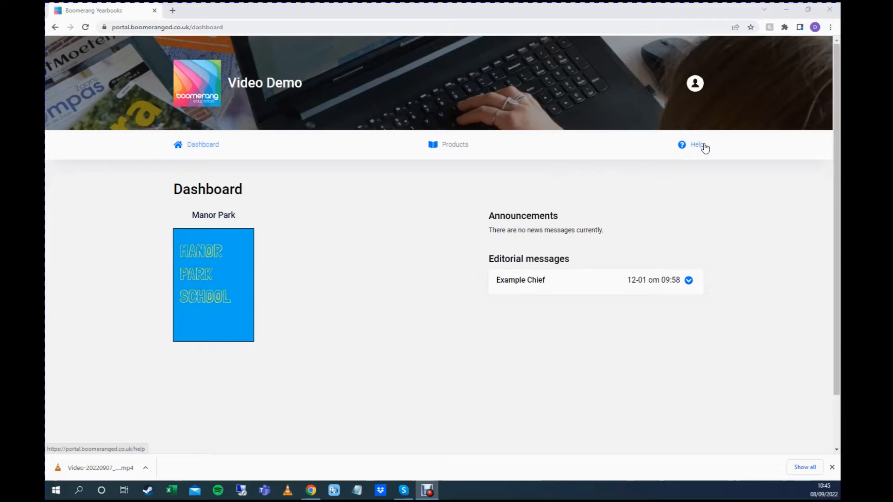
left_click(455, 148)
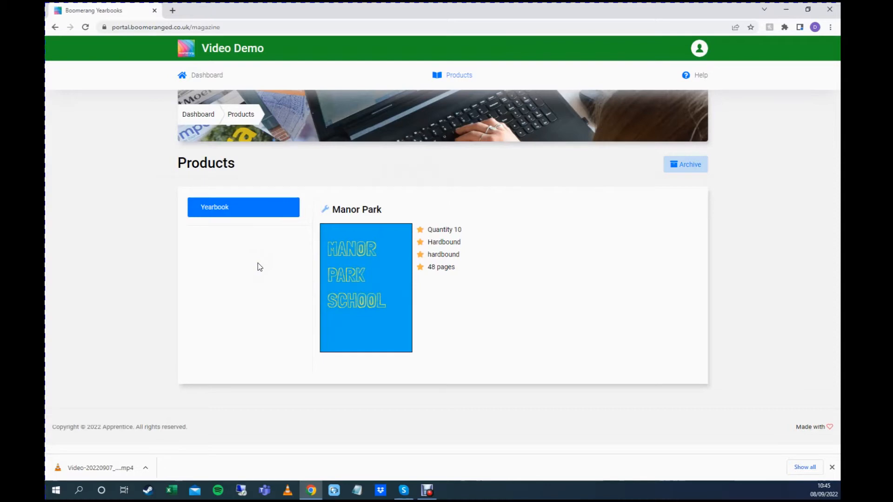
left_click(375, 273)
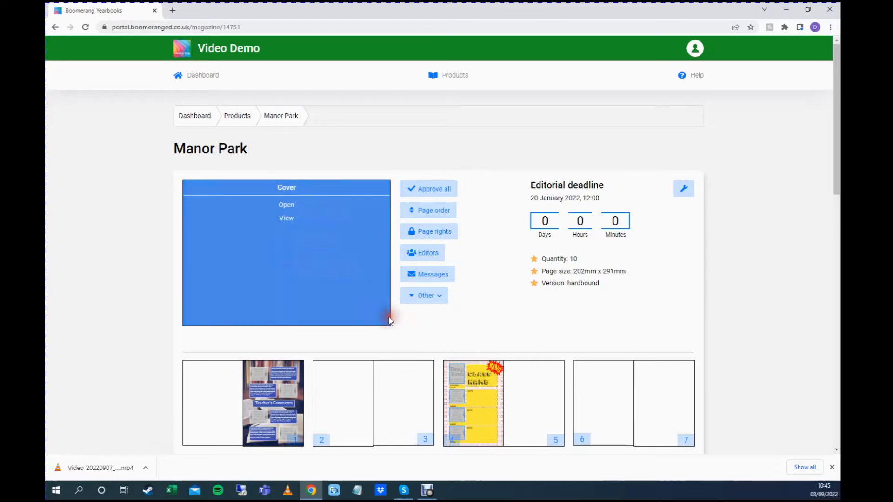
left_click(482, 232)
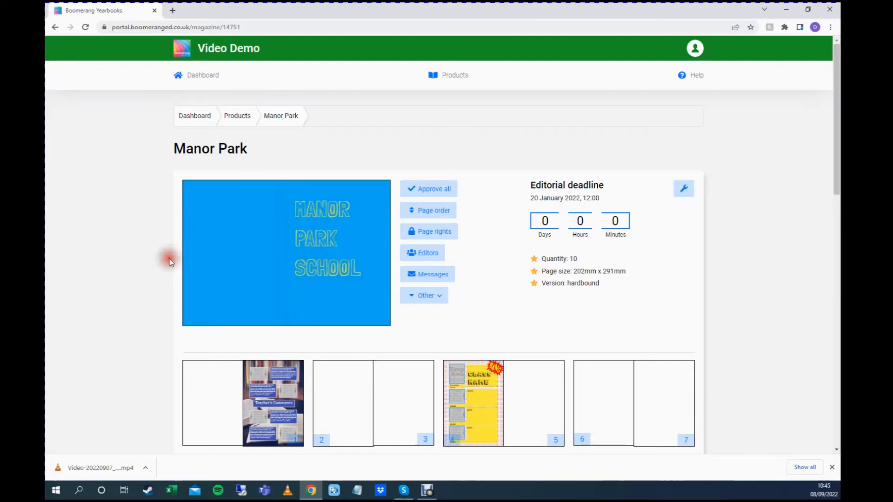
Step: Look through the Manor Park page overview from the cover to page 48
scroll(155, 257, "down", 3)
scroll(158, 247, "up", 2)
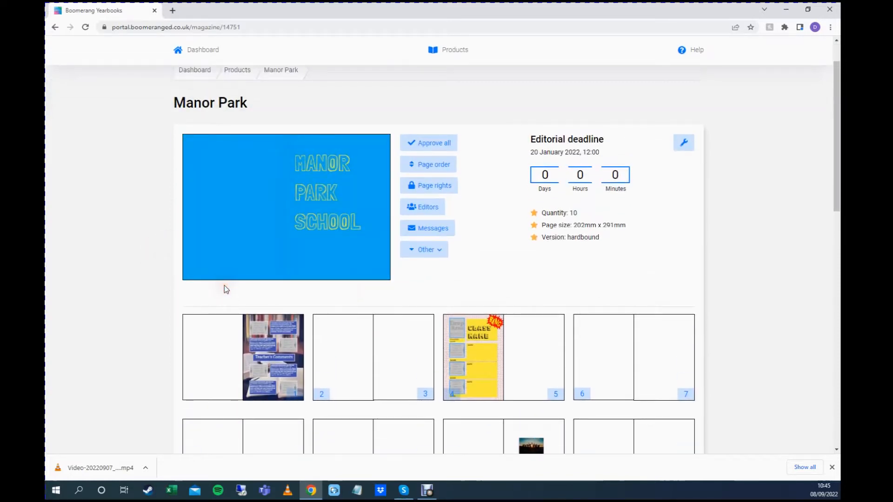
scroll(131, 288, "down", 3)
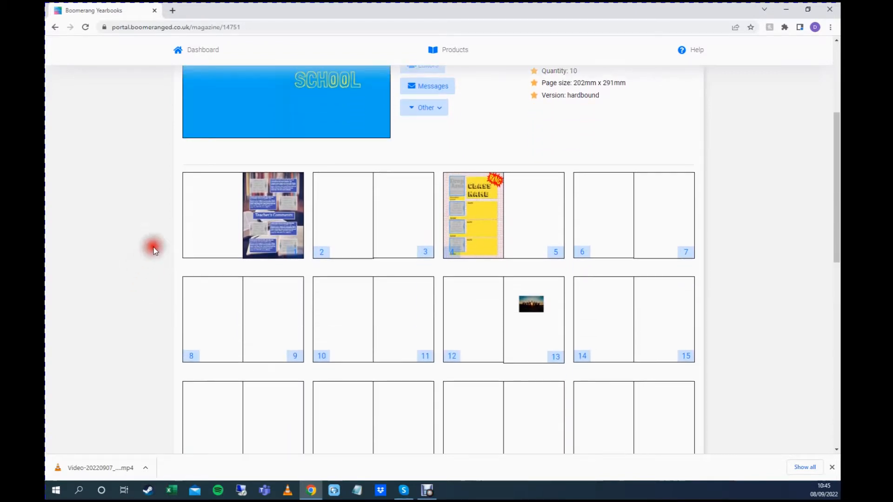
scroll(441, 358, "down", 4)
mouse_move(364, 309)
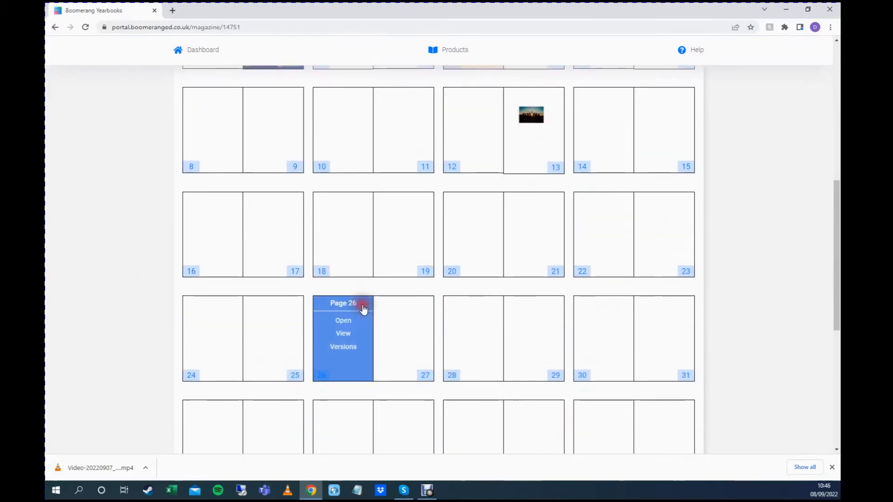
scroll(364, 310, "down", 7)
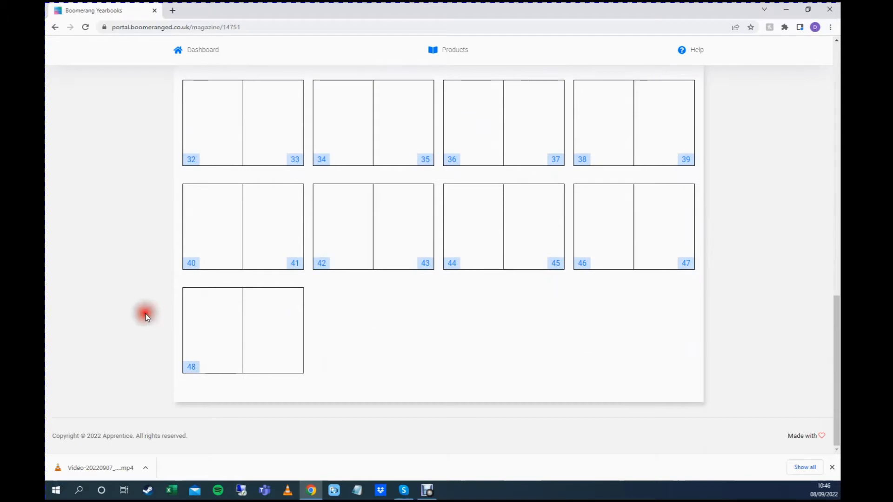
scroll(147, 314, "up", 7)
scroll(148, 316, "down", 6)
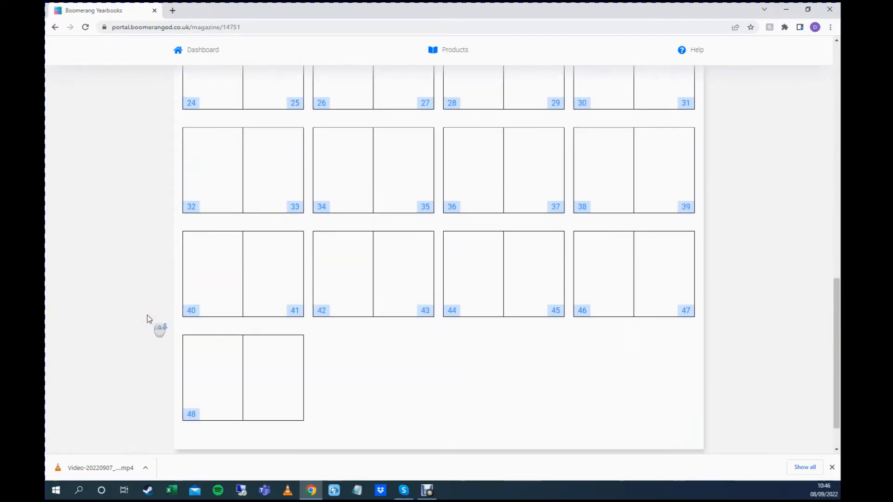
scroll(147, 319, "up", 11)
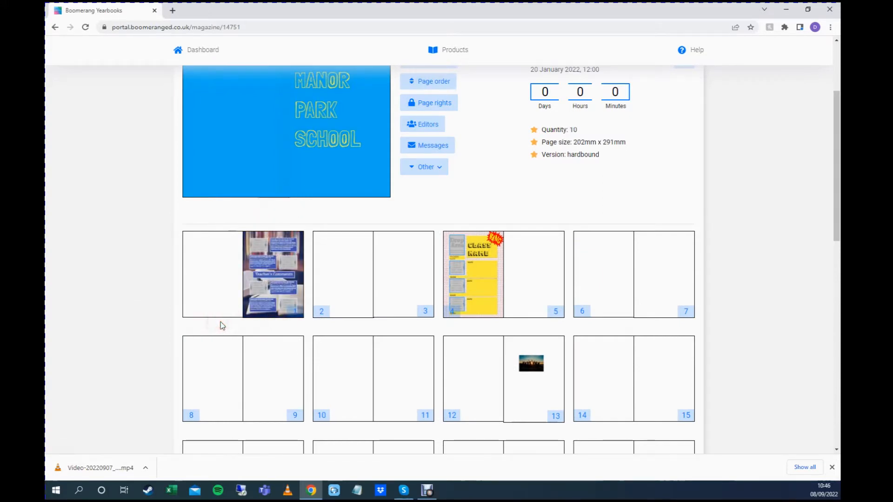
scroll(156, 312, "down", 12)
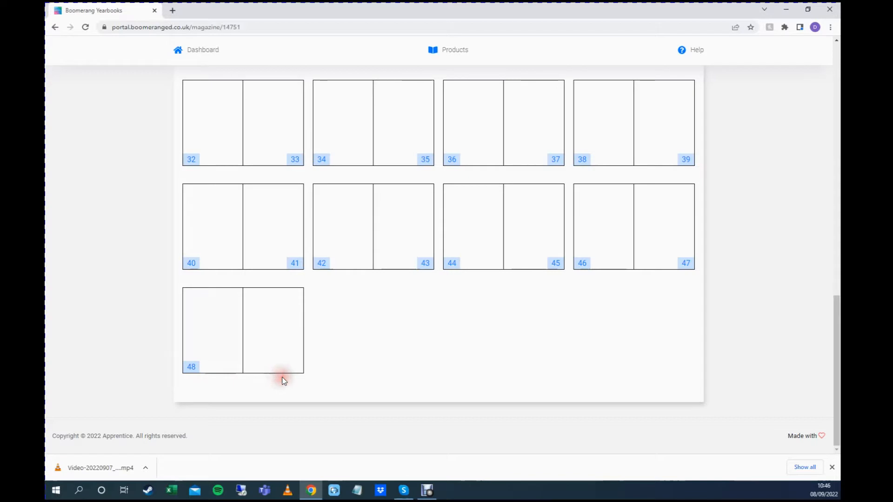
scroll(159, 286, "up", 10)
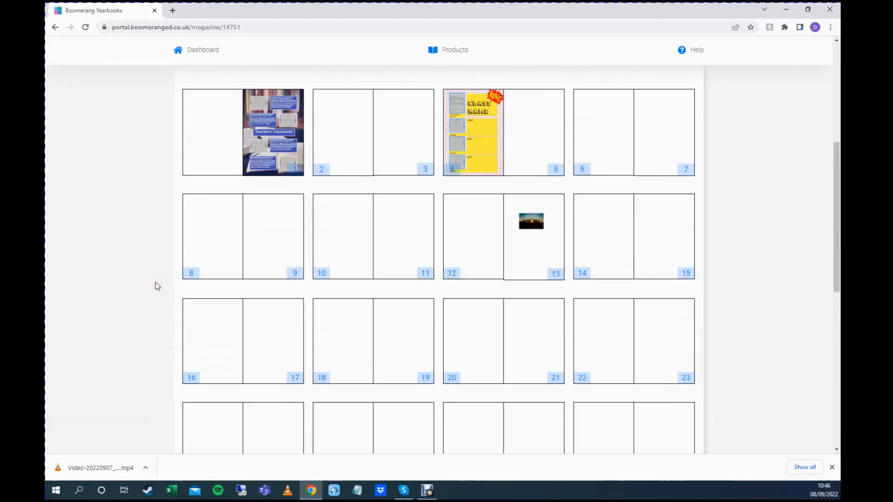
scroll(155, 286, "up", 6)
scroll(155, 286, "down", 2)
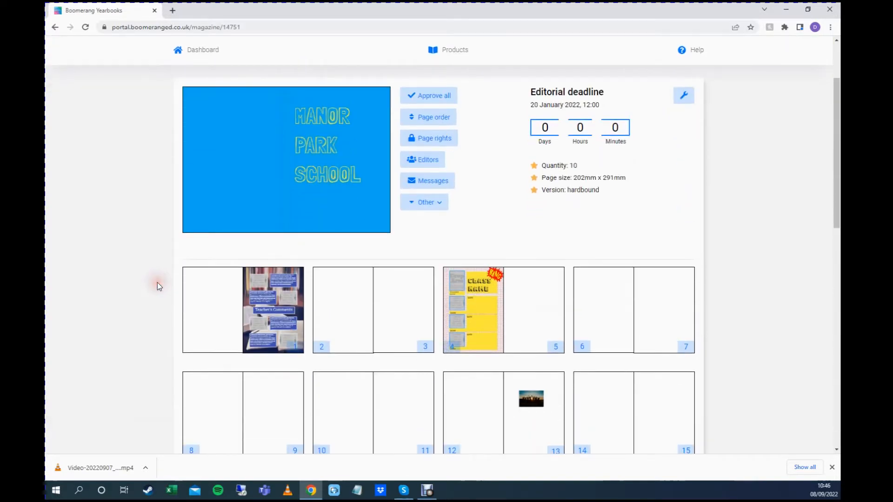
scroll(479, 235, "up", 1)
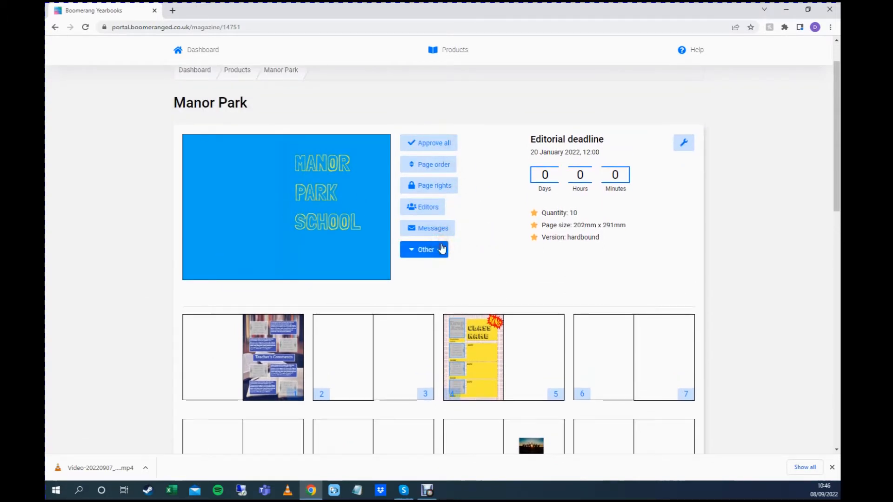
scroll(481, 172, "up", 1)
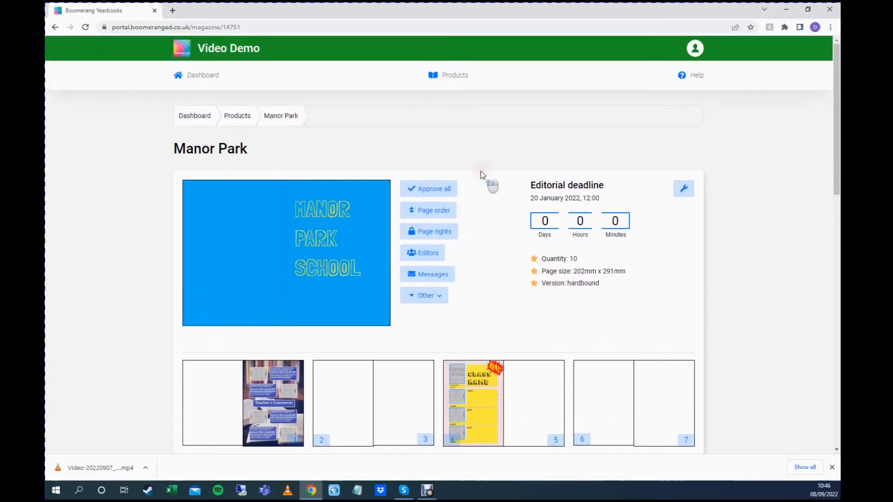
Step: Set the yearbook's editorial deadline to 10 March 2022 and save it
left_click(687, 190)
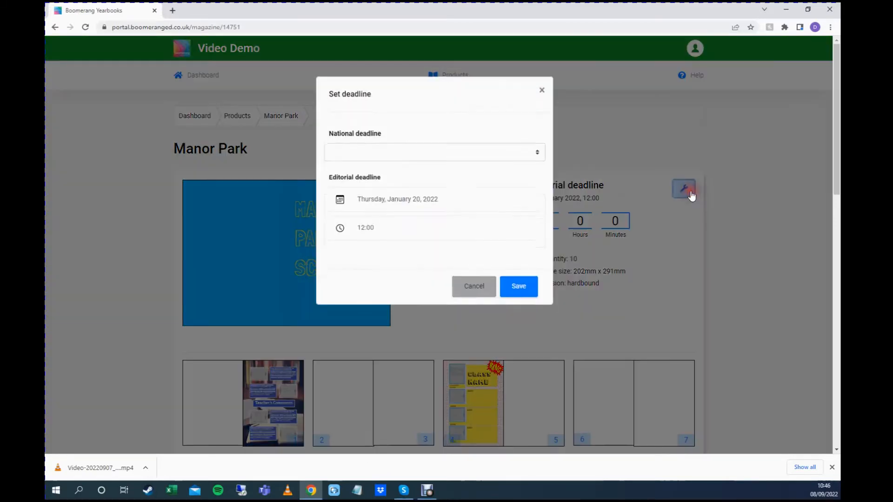
left_click(389, 205)
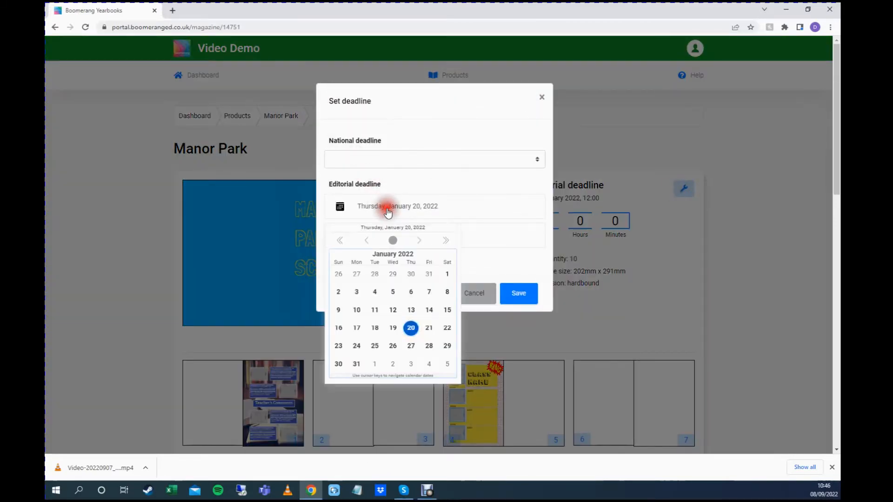
left_click(419, 240)
left_click(419, 240)
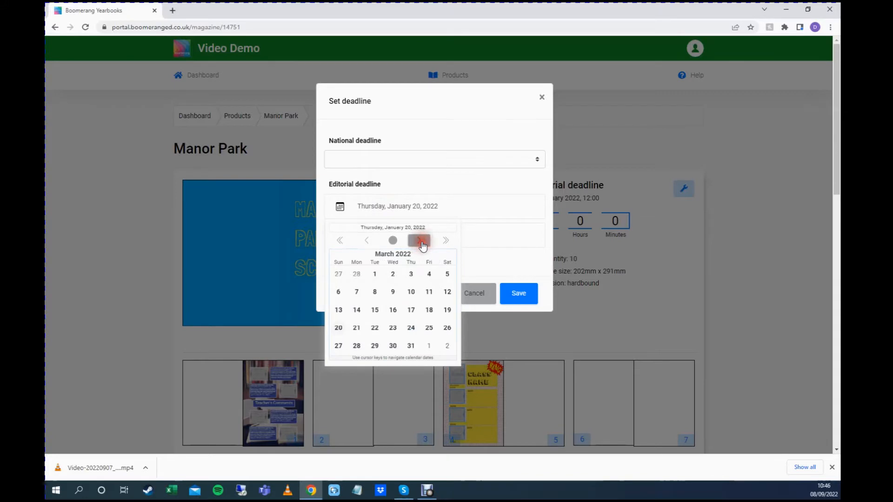
left_click(412, 294)
left_click(525, 297)
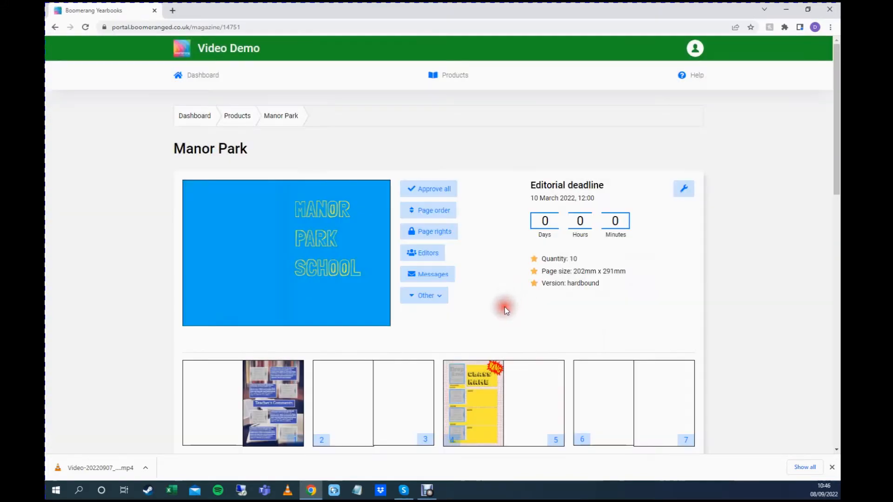
left_click(572, 217)
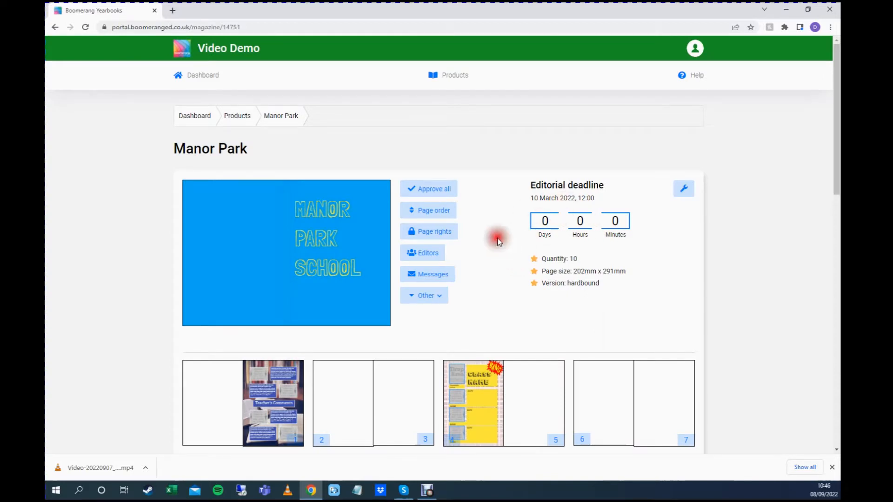
Step: Rearrange the page order, moving the class name page to the third row and the skyline photo page to the fourth, and return to the yearbook overview
left_click(429, 188)
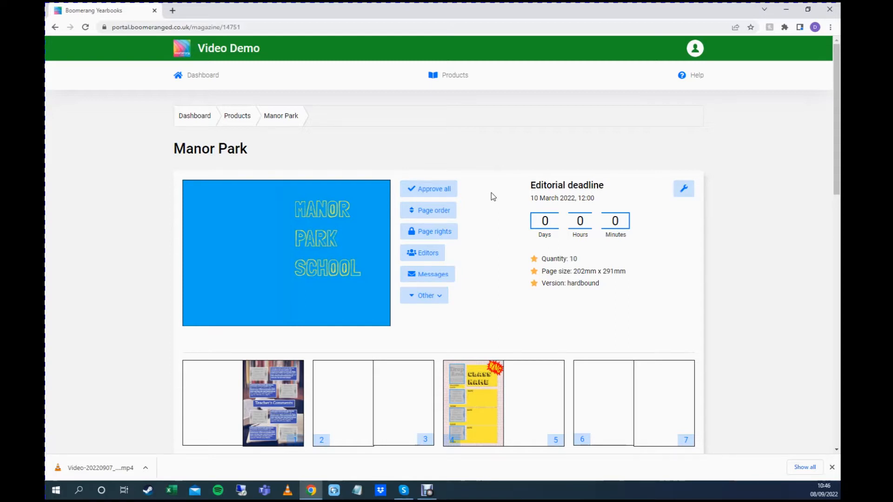
left_click(447, 213)
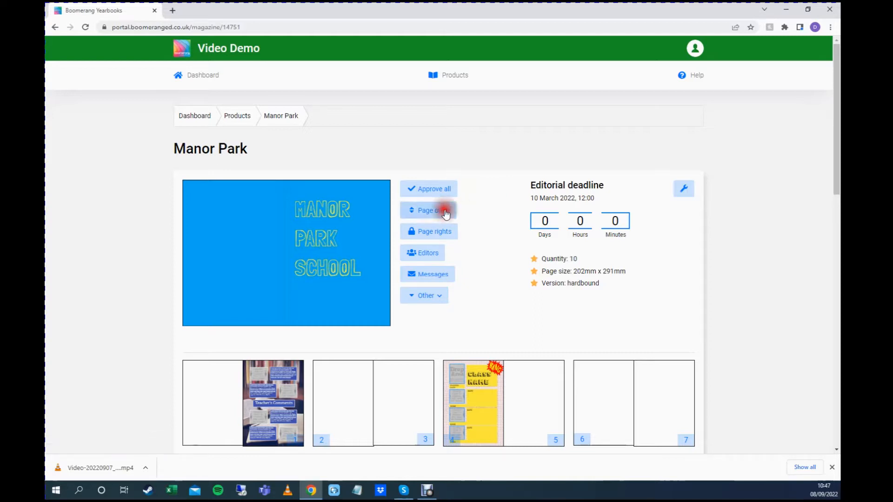
left_click(437, 213)
left_click_drag(339, 233, 320, 254)
scroll(320, 254, "down", 2)
left_click_drag(421, 142, 350, 322)
left_click_drag(420, 229, 526, 372)
scroll(274, 309, "up", 2)
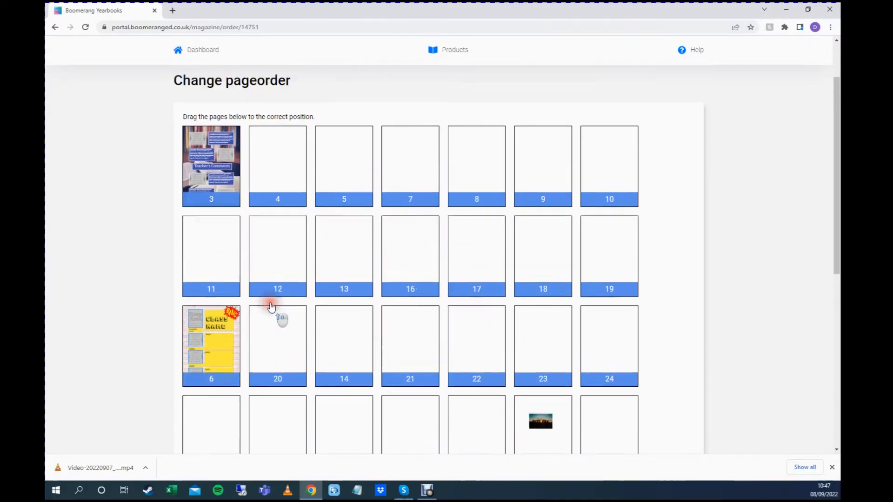
scroll(339, 216, "down", 1)
scroll(316, 167, "up", 1)
left_click(285, 116)
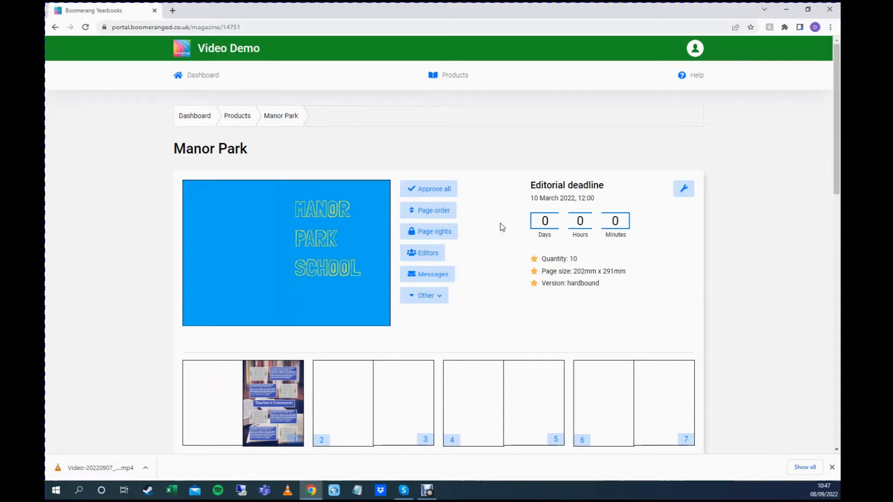
Step: Grant the second listed editor page rights for pages 5 and 6, and return to the yearbook overview
left_click(430, 232)
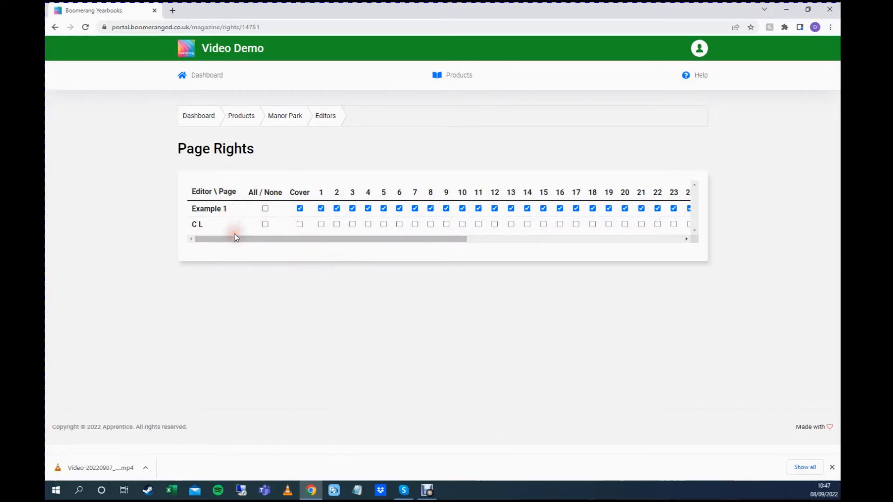
mouse_move(274, 237)
left_mouse_down()
mouse_move(299, 239)
mouse_move(278, 239)
left_mouse_up()
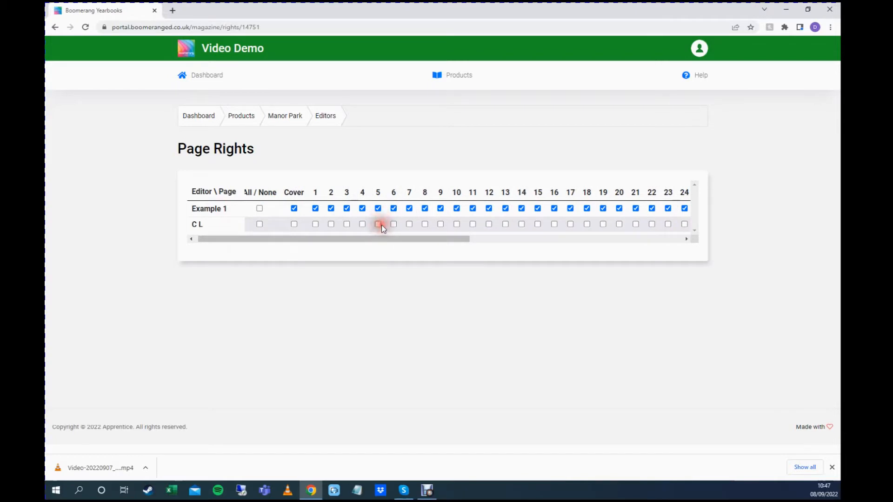
left_click(394, 224)
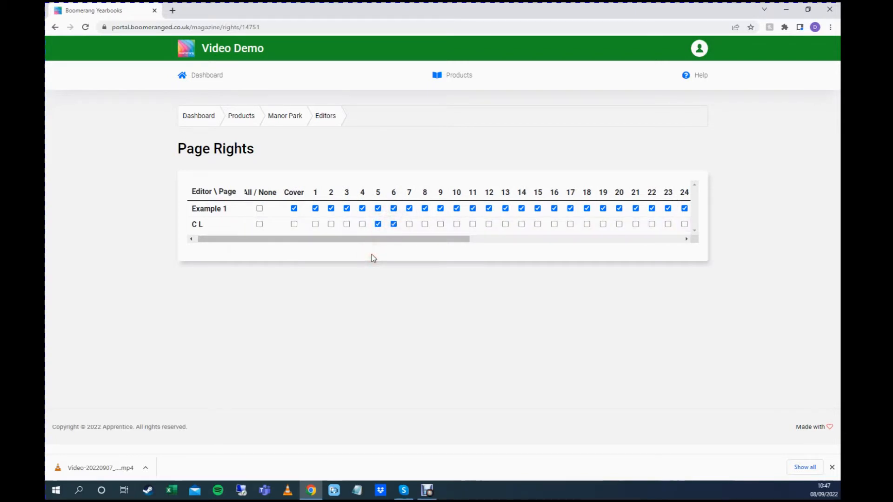
left_click(301, 118)
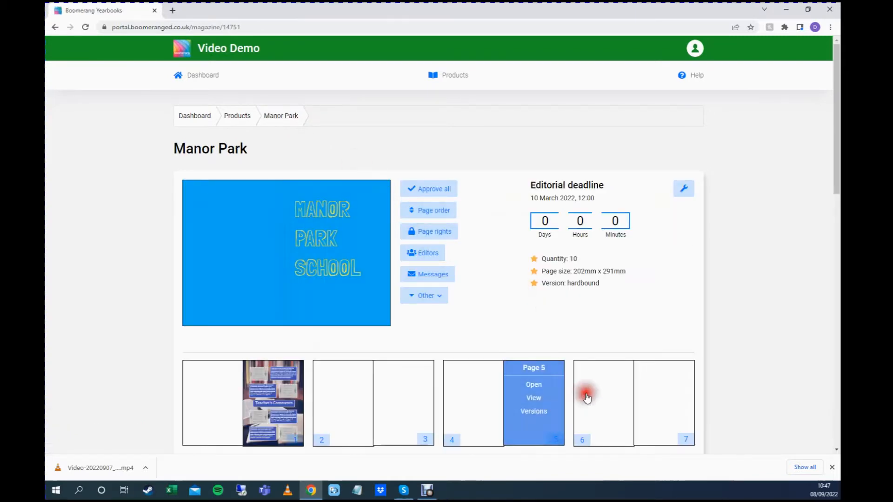
left_click(514, 308)
Step: Examine the yearbook's editors and the existing users available as members, and open the blank form for creating a new user
left_click(440, 254)
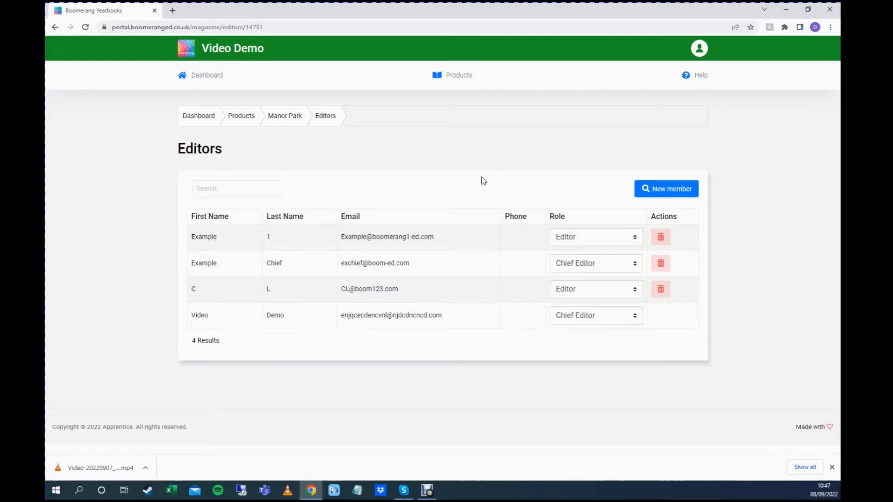
left_click(678, 192)
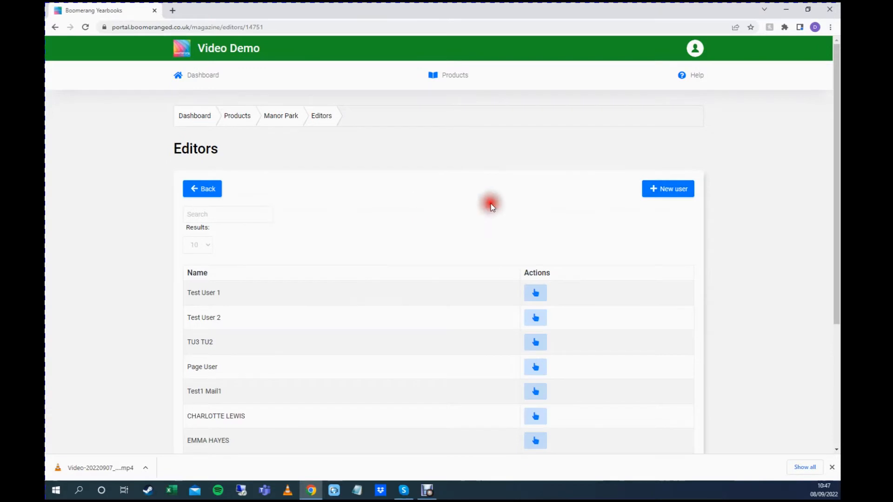
scroll(425, 247, "down", 4)
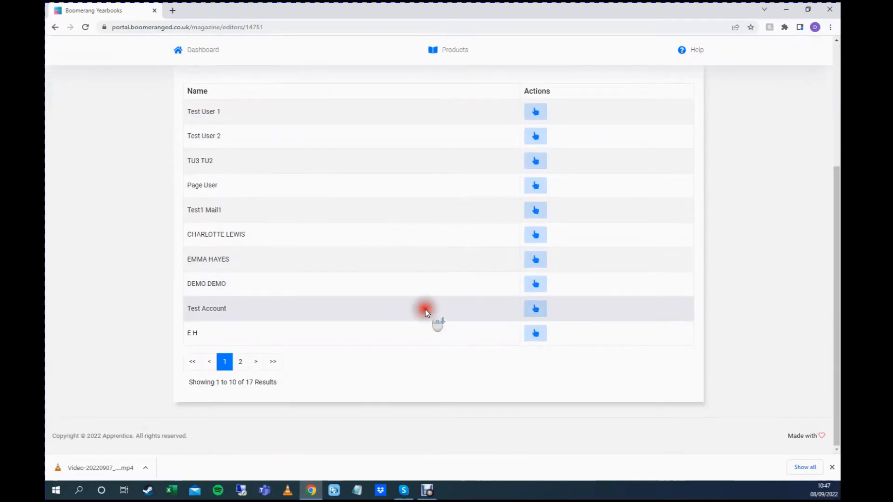
scroll(425, 309, "up", 4)
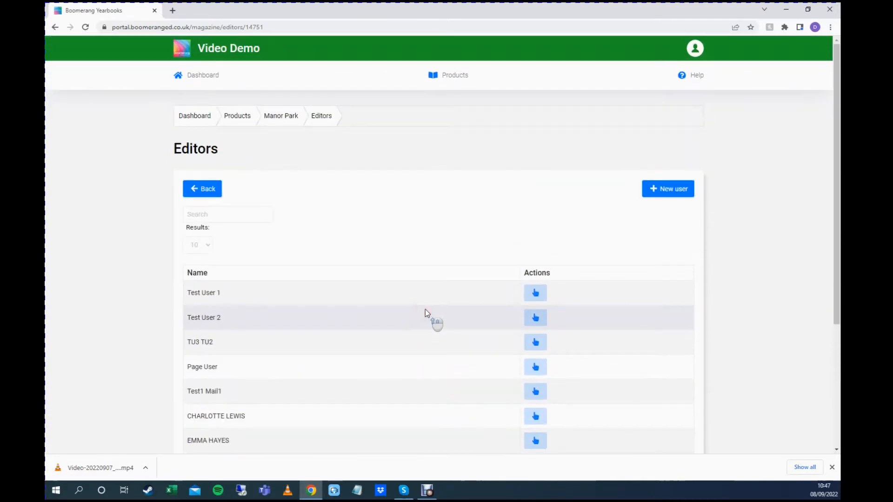
left_click(668, 191)
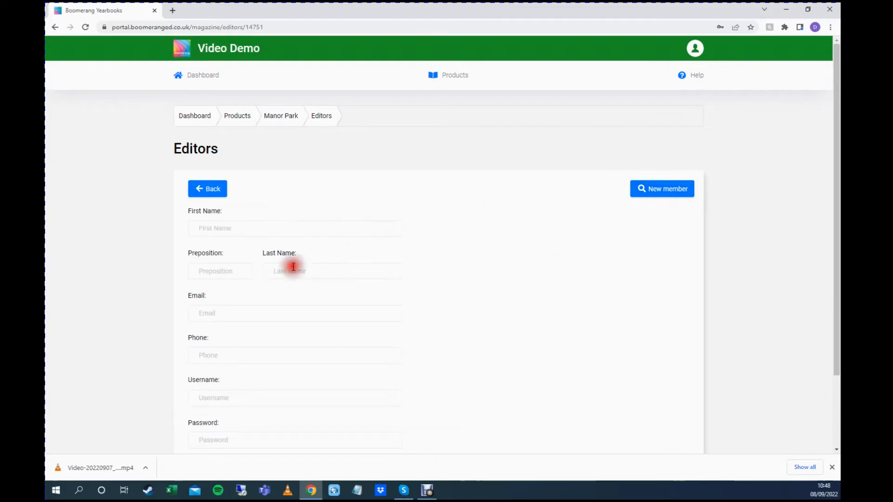
scroll(526, 293, "down", 1)
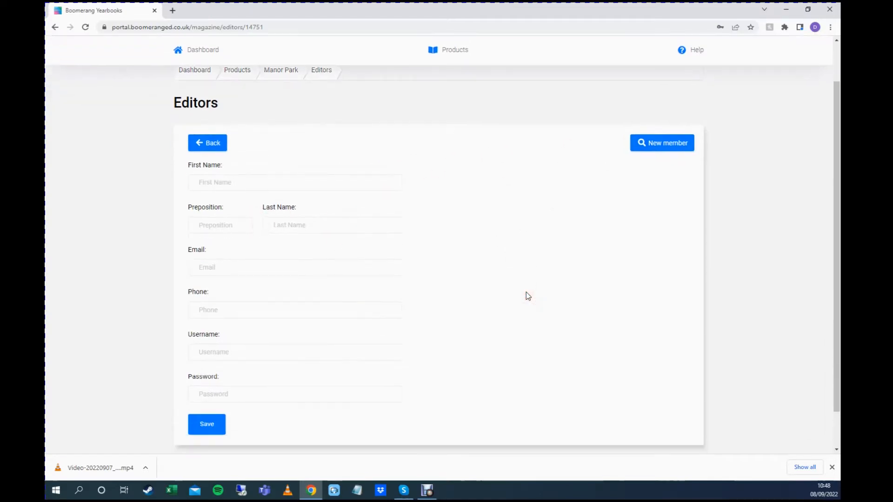
Step: Return to the editors list, examine the role options for the third listed editor, and go back to the yearbook overview
scroll(525, 292, "up", 1)
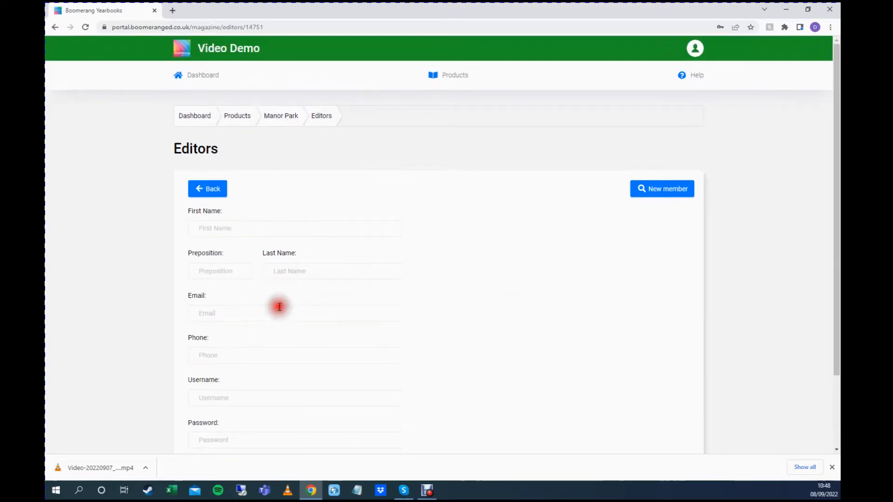
left_click(281, 118)
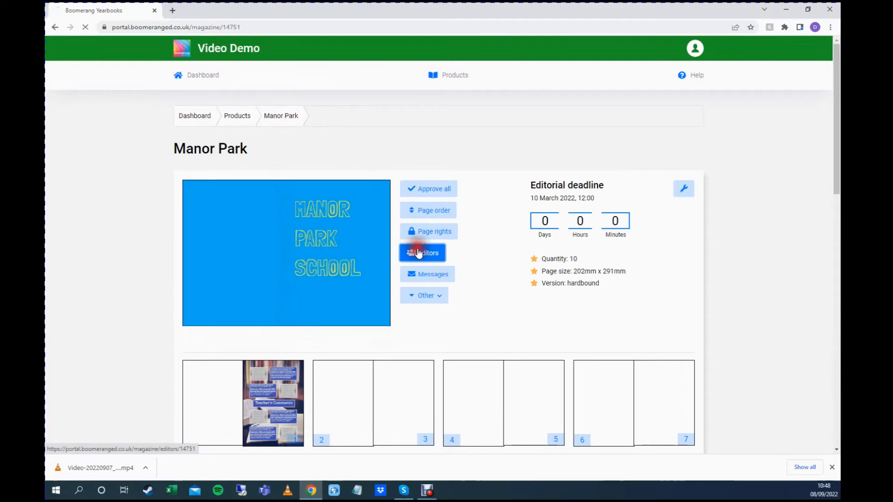
left_click(414, 252)
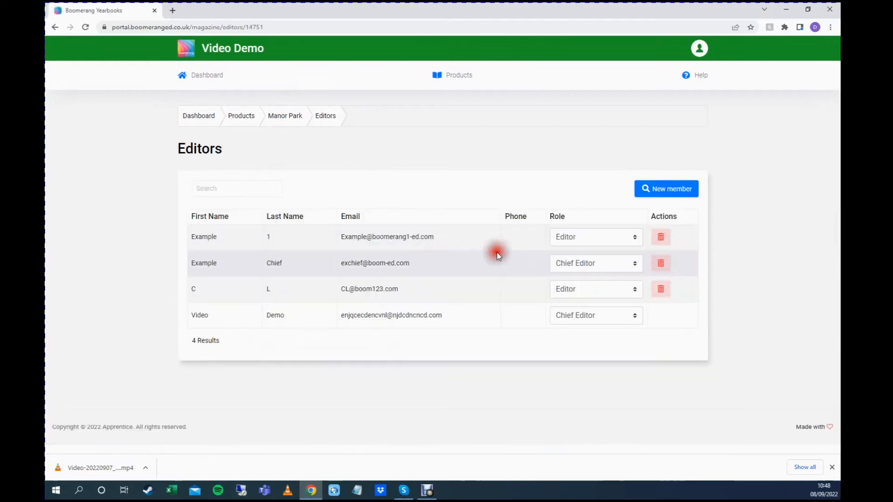
left_click(574, 288)
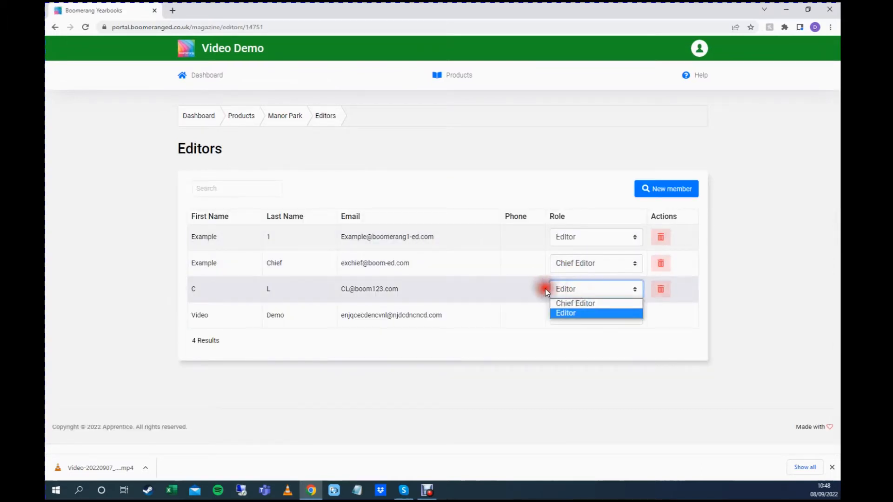
left_click(450, 366)
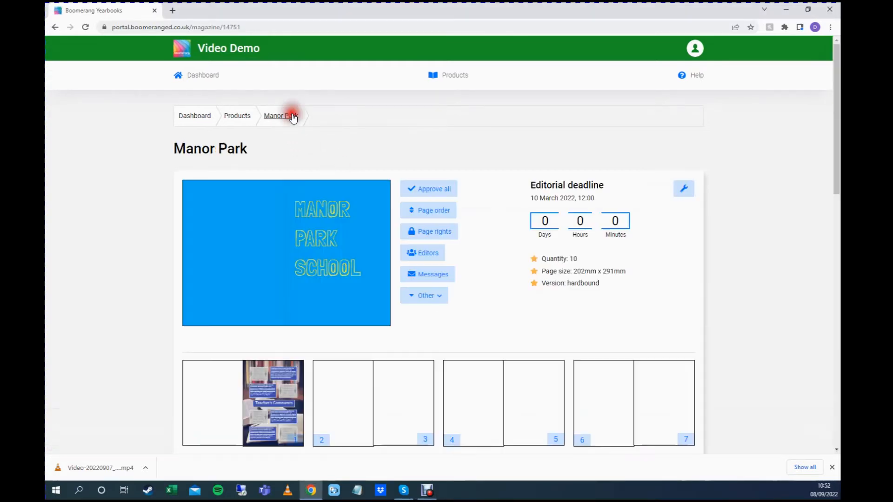
Step: Change the title of page 4 to "Form 11H" and save it
scroll(471, 255, "down", 3)
mouse_move(400, 265)
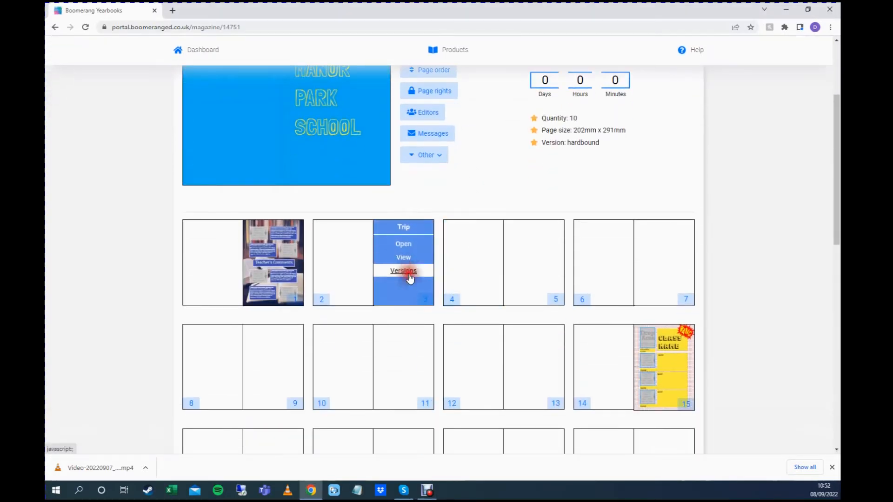
mouse_move(484, 267)
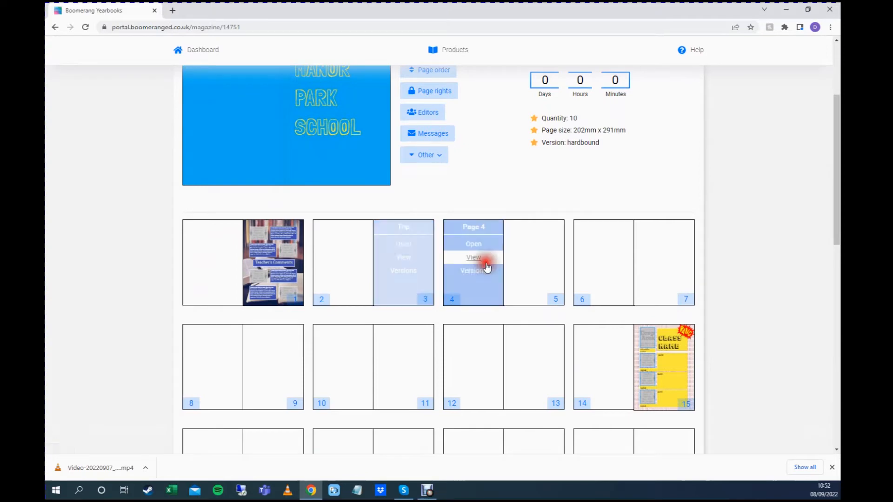
left_click(483, 228)
left_click_drag(362, 157, 332, 163)
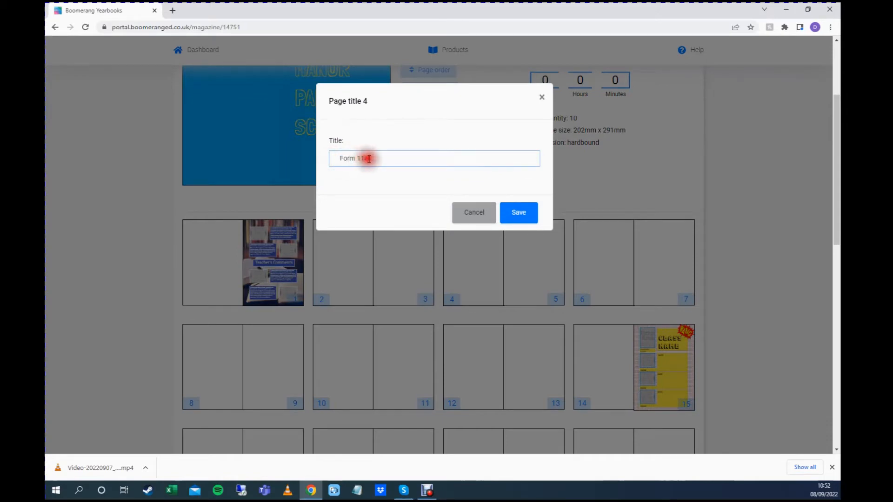
left_click(516, 214)
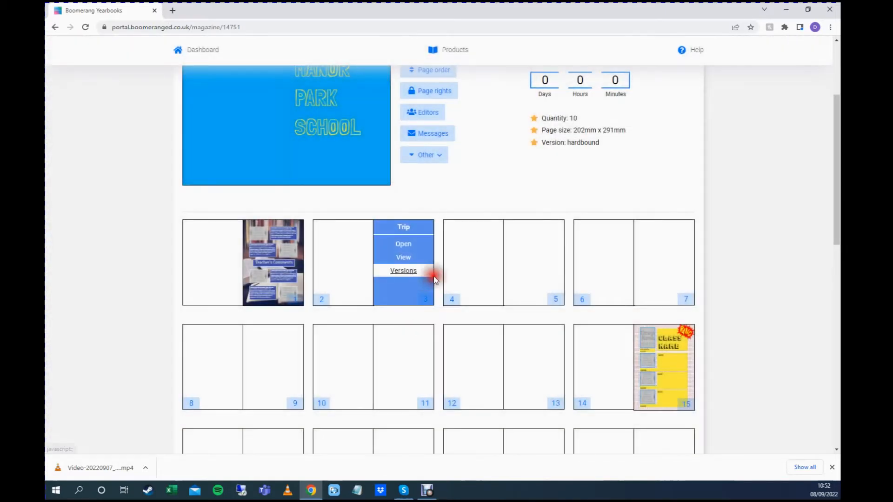
Step: Review the saved versions of page 4 and close the version list without restoring any
mouse_move(484, 277)
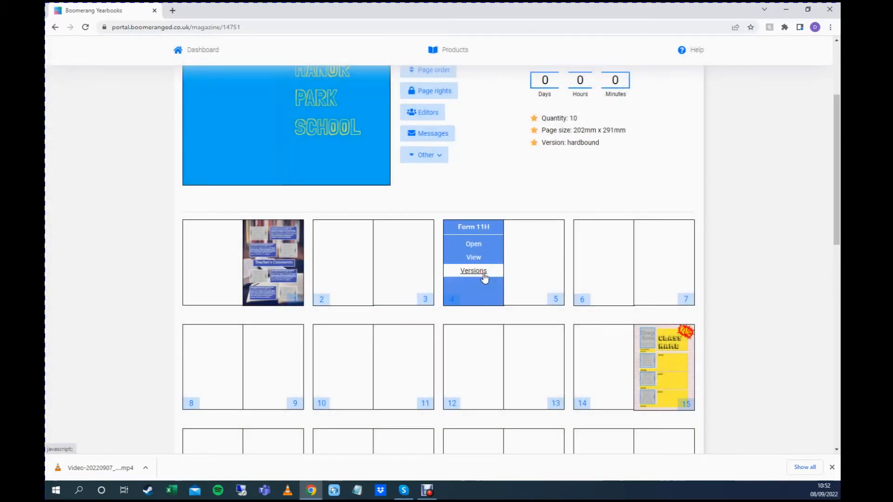
mouse_move(638, 265)
left_click(474, 271)
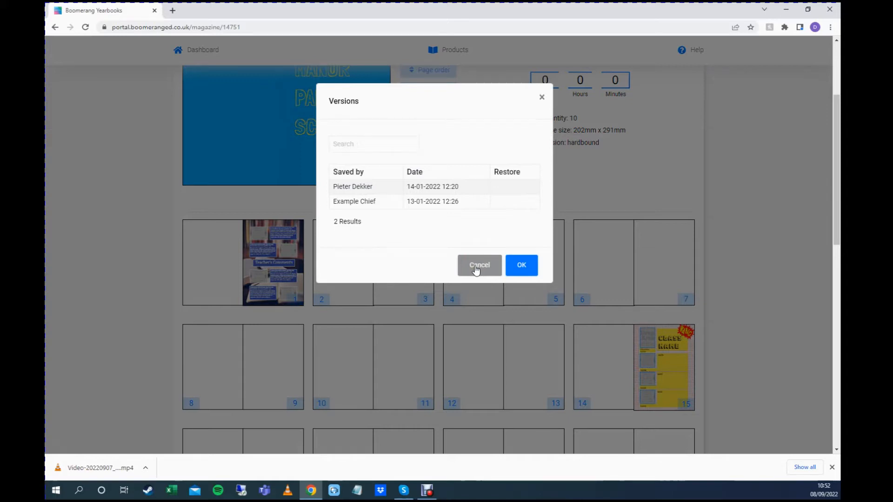
left_click(475, 270)
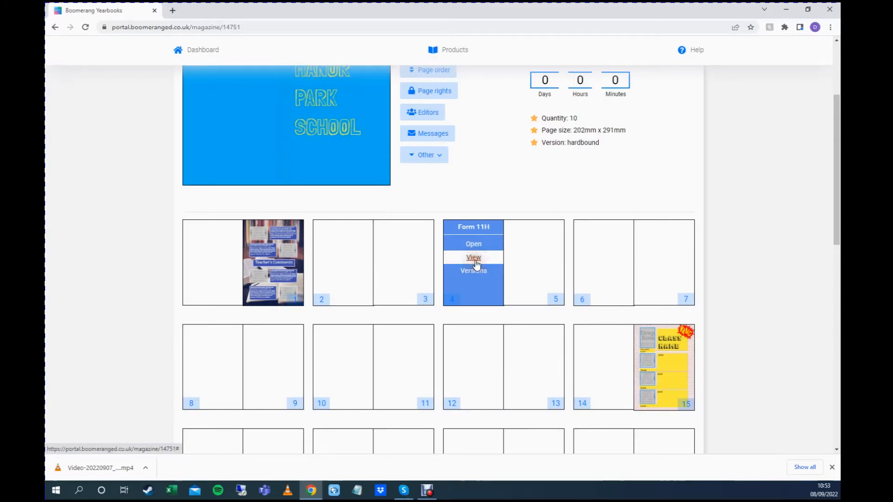
Step: Preview the yearbook from page 4, leaf back to the front cover, and close the preview
left_click(476, 259)
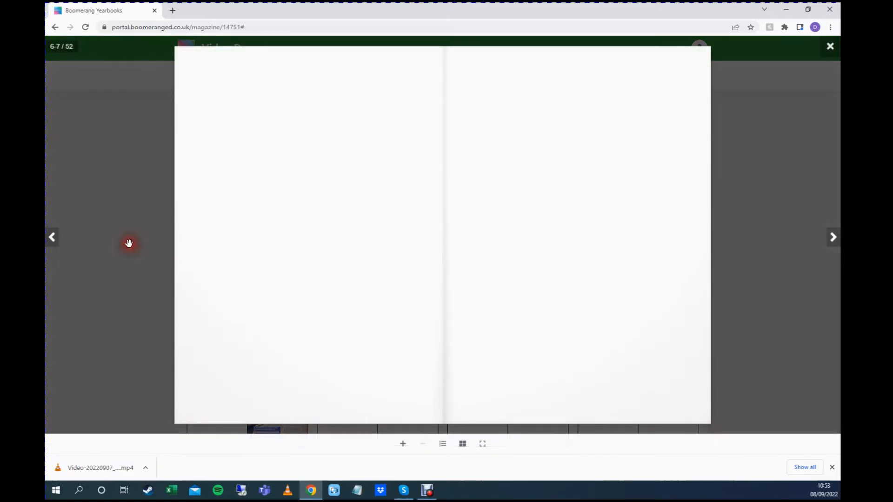
left_click(52, 238)
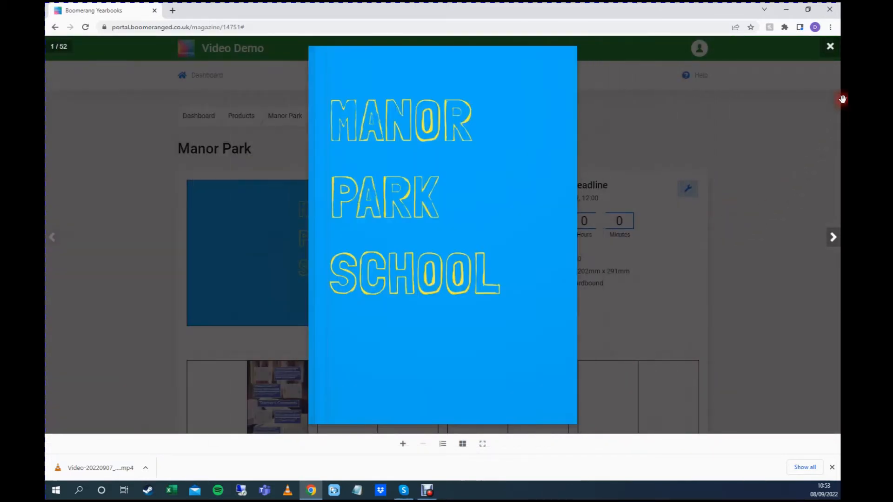
left_click(836, 46)
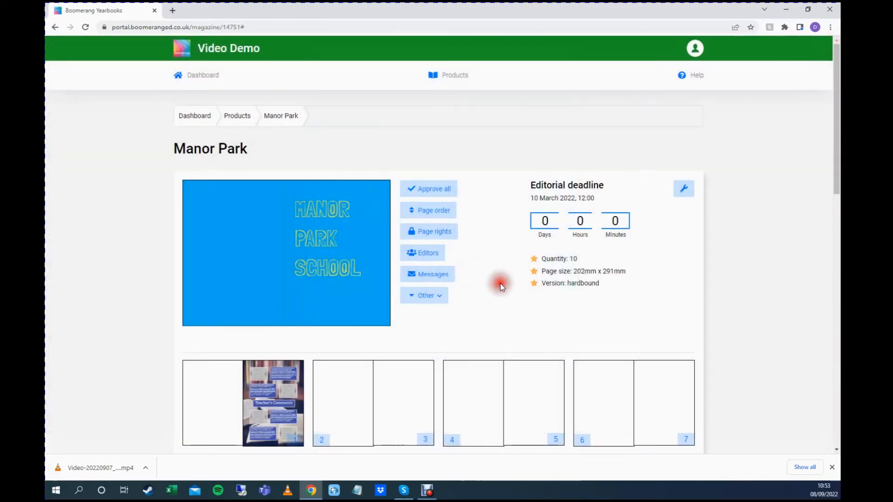
Step: Open page 4, Form 11H, in the page editor
scroll(500, 283, "down", 3)
mouse_move(470, 261)
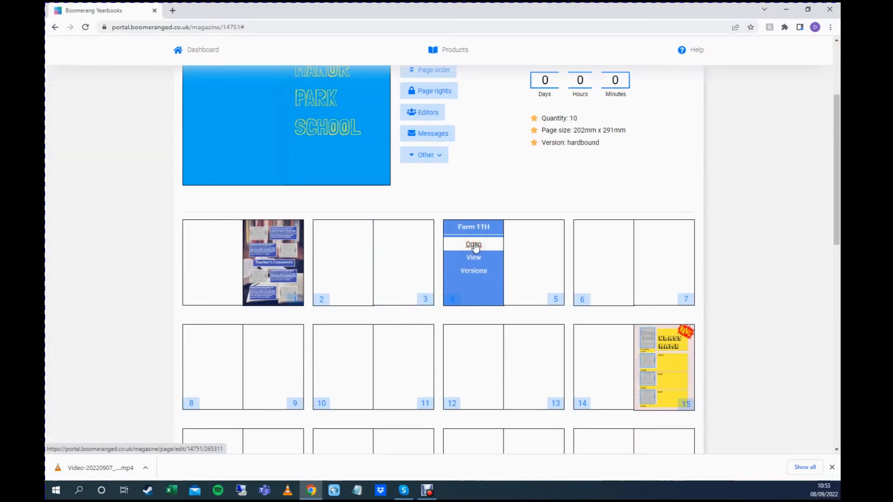
left_click(474, 245)
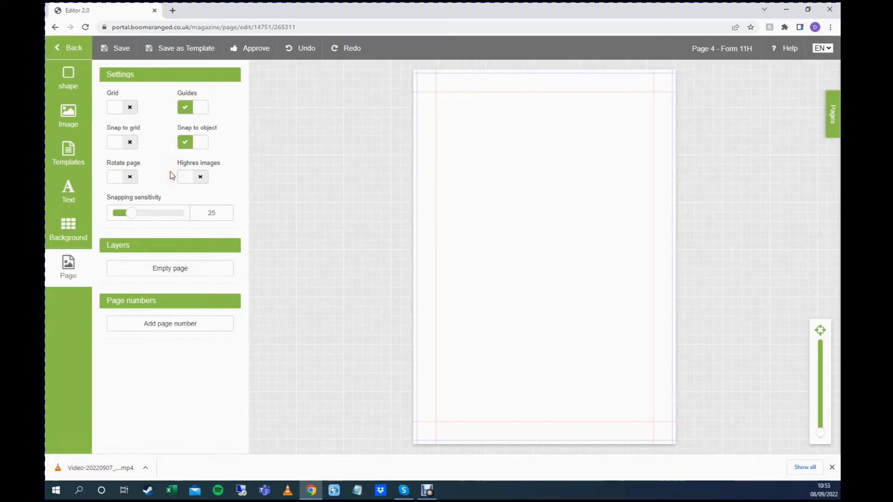
Step: Examine the editor's page overview, close it, and fit the whole of page 4 in the workspace
mouse_move(825, 429)
left_mouse_down()
mouse_move(825, 421)
mouse_move(829, 437)
left_mouse_up()
left_click(835, 113)
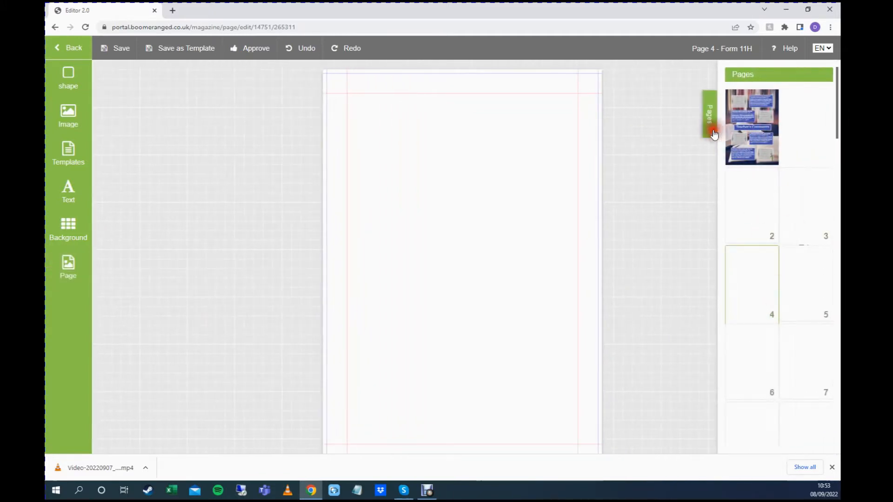
left_click(715, 129)
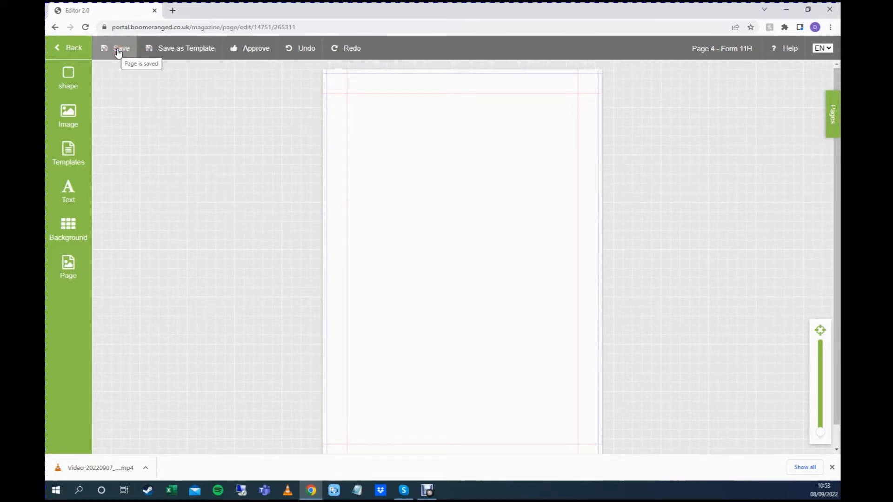
left_click(835, 131)
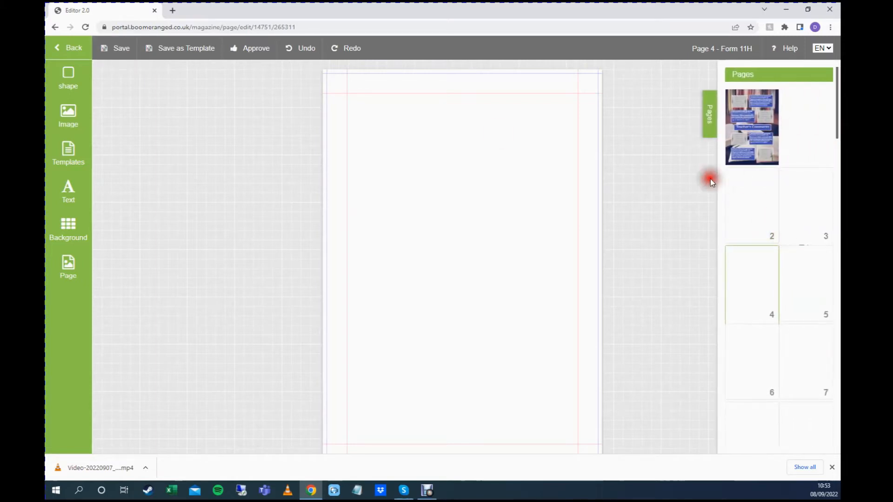
left_click(715, 125)
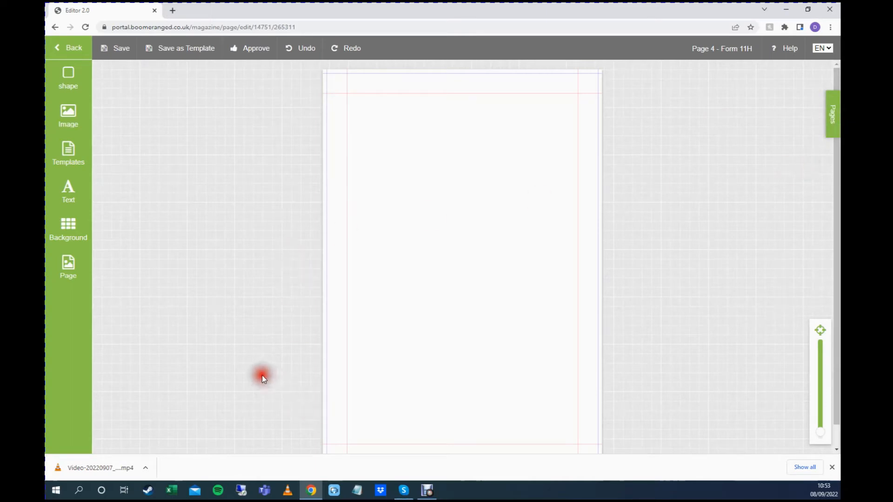
left_click(825, 435)
left_click_drag(827, 437, 827, 439)
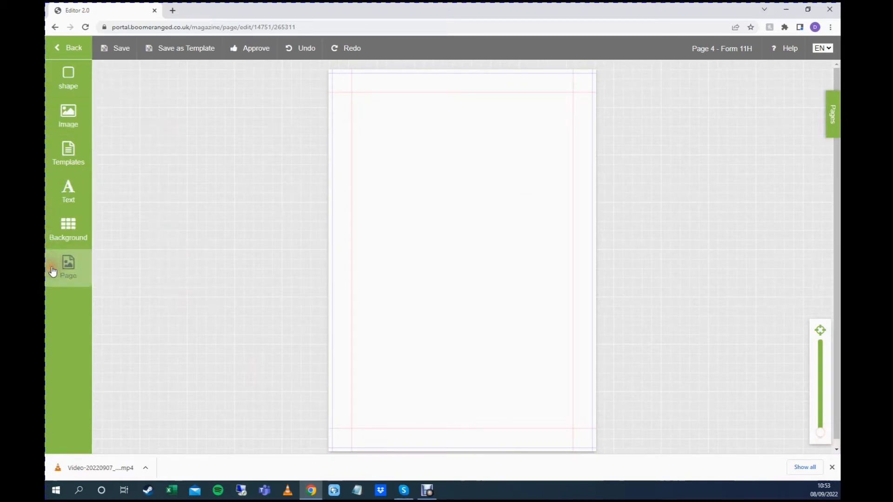
Step: Add a square to the upper half of page 4, rotate it to about 313° and resize it to about 1016 by 1433
left_click(61, 80)
left_click(65, 79)
left_click(170, 127)
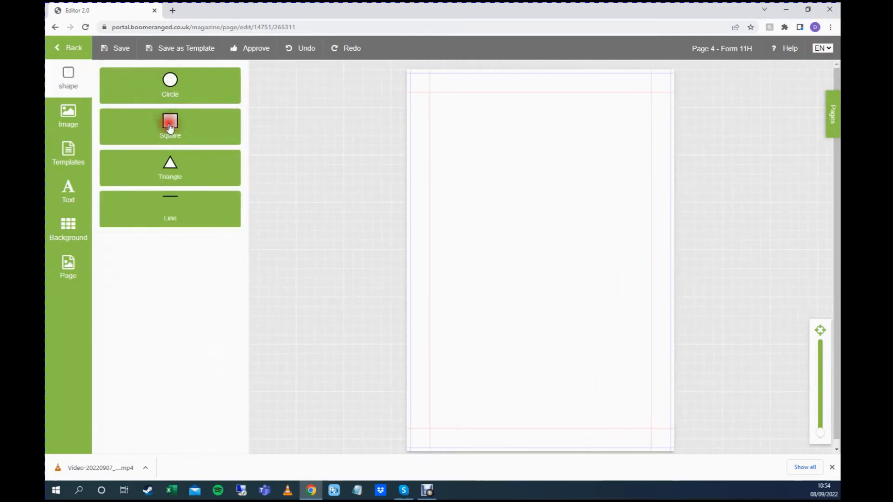
left_click_drag(447, 105, 520, 211)
left_click_drag(515, 177, 458, 148)
left_click_drag(526, 177, 538, 106)
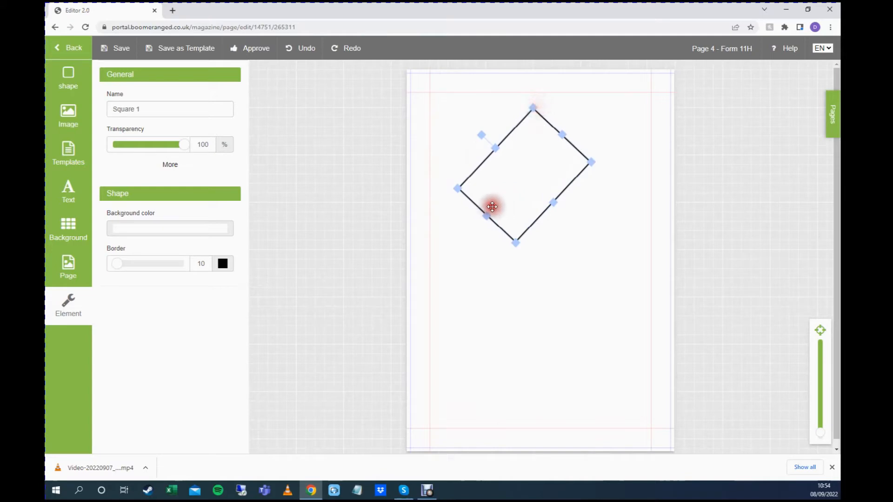
left_click_drag(566, 210, 527, 237)
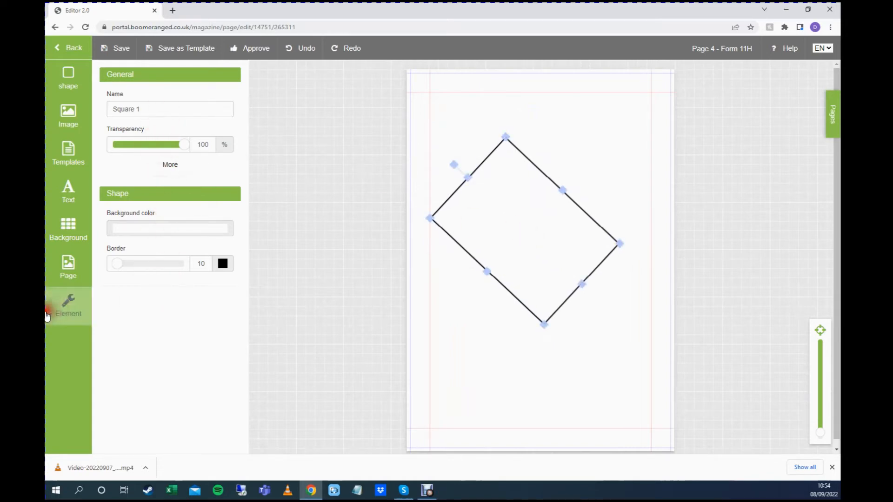
Step: Try out the square's transparency setting, finish at 100 %, and expand its additional properties
left_click(63, 311)
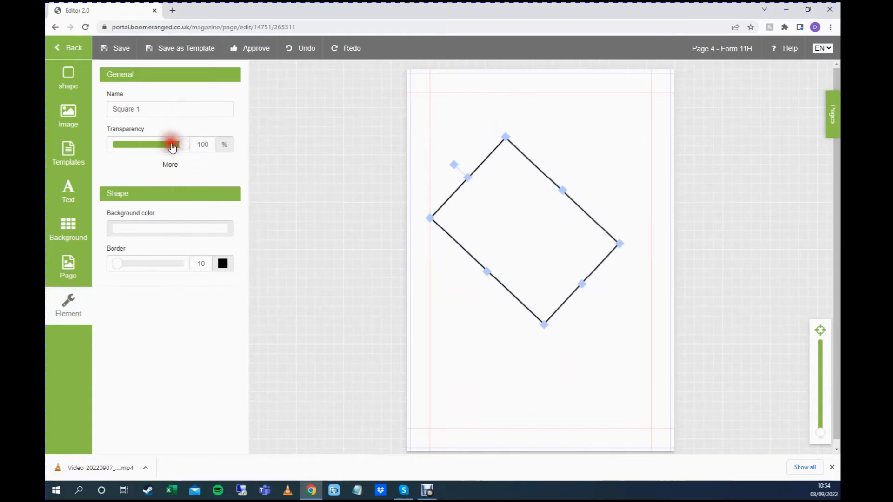
mouse_move(184, 146)
left_mouse_down()
mouse_move(140, 145)
mouse_move(183, 145)
left_mouse_up()
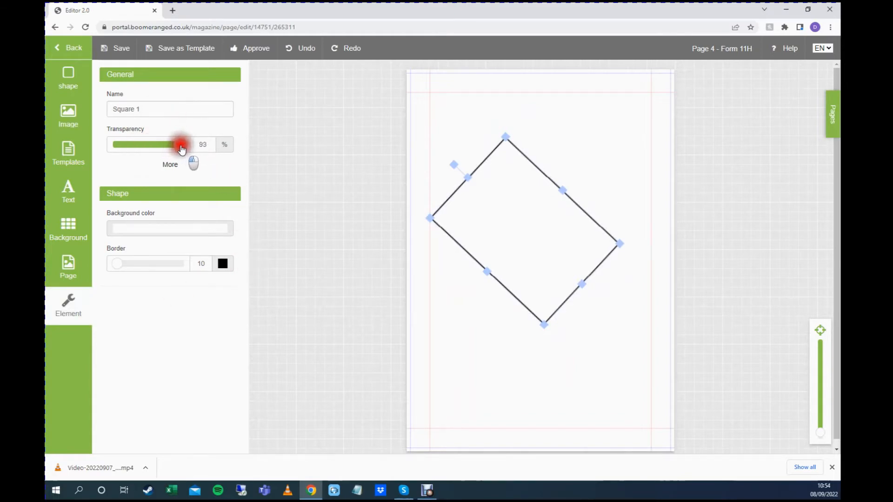
left_click(170, 165)
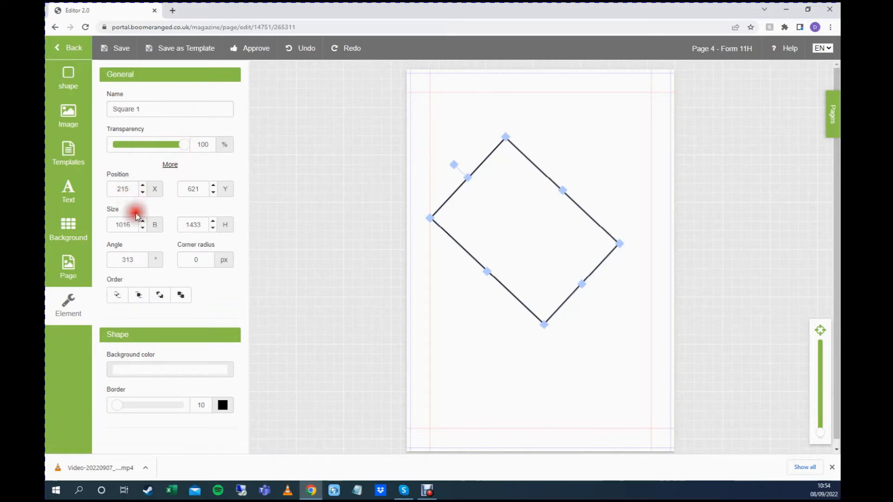
Step: Set the square's position to X 100 and Y 500
double_click(122, 189)
double_click(121, 188)
type("100")
left_click(194, 189)
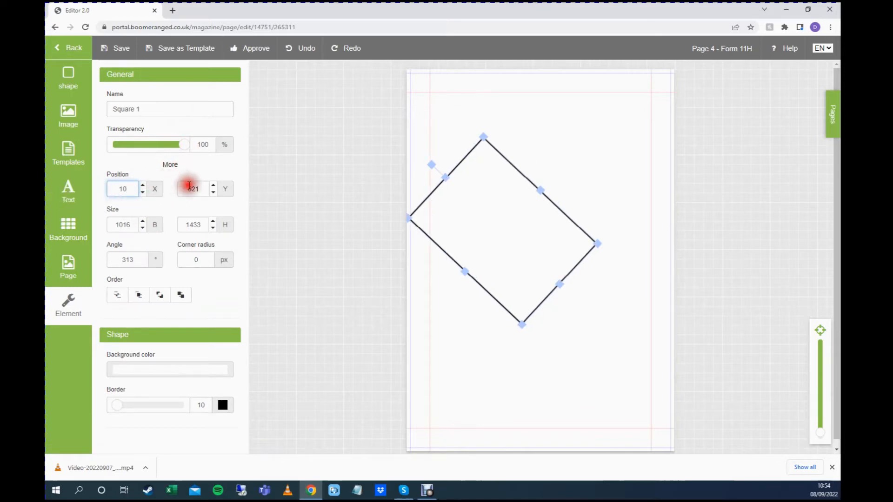
type("500")
left_click(201, 189)
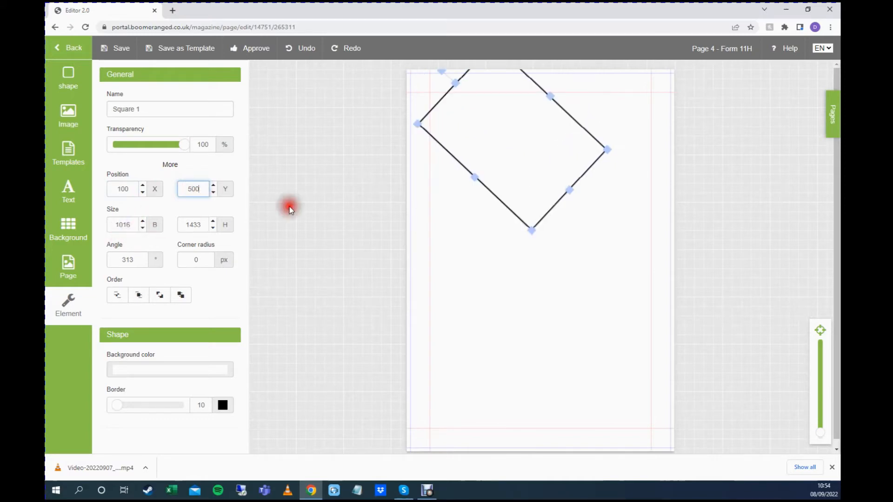
Step: Move the square down to about X 252, Y 496, and rotate it nearly upright to about 4°
left_click_drag(516, 165, 516, 220)
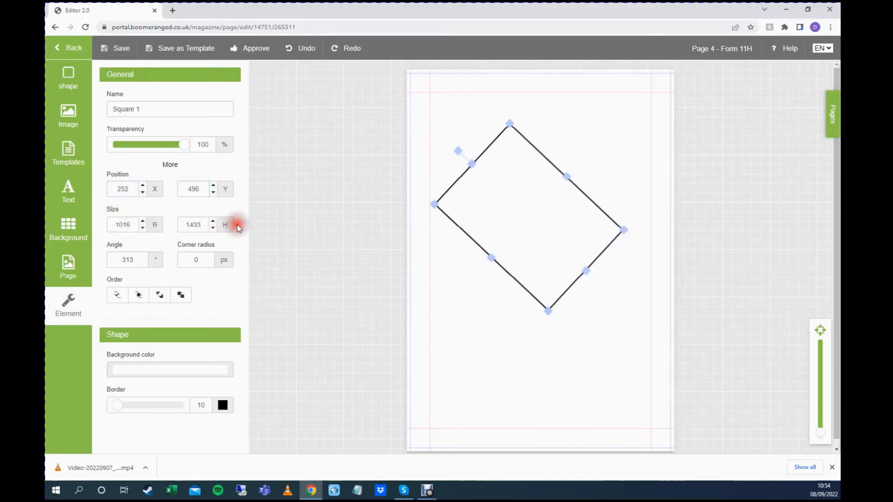
left_click(197, 223)
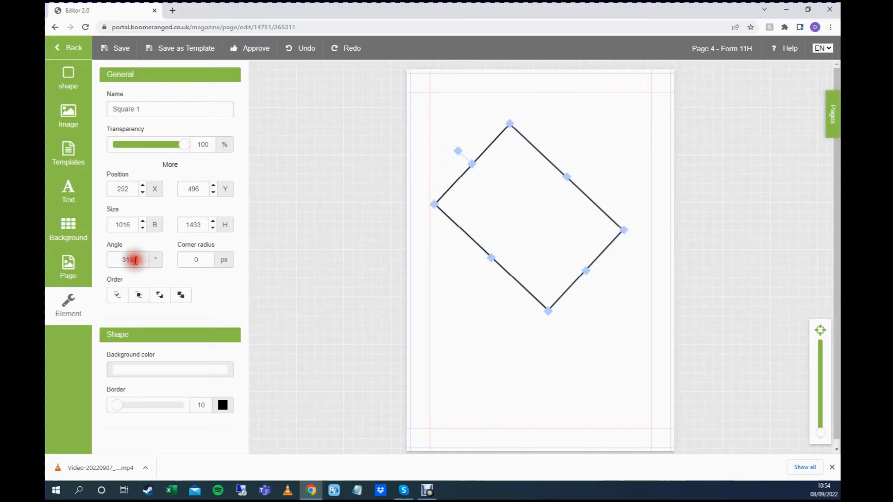
left_click(458, 150)
left_click_drag(459, 149, 538, 130)
Step: Round the square's corners by increasing its corner radius, and deselect the shape
left_click(200, 258)
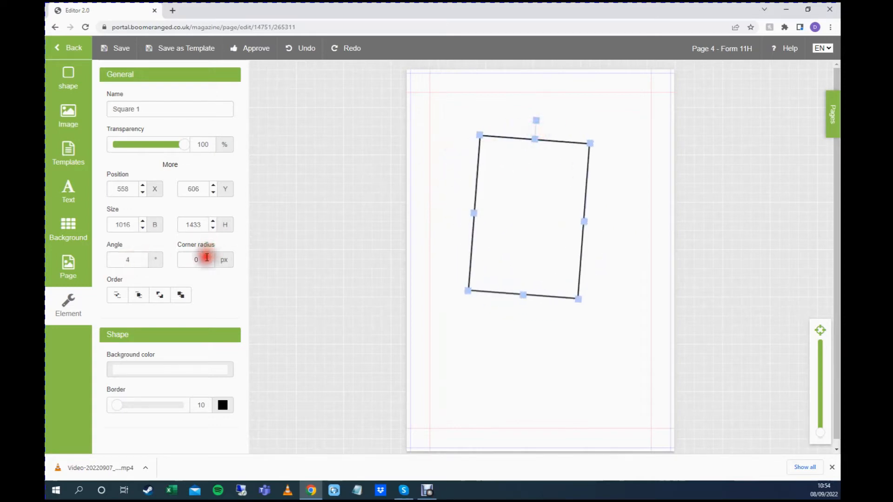
type("6")
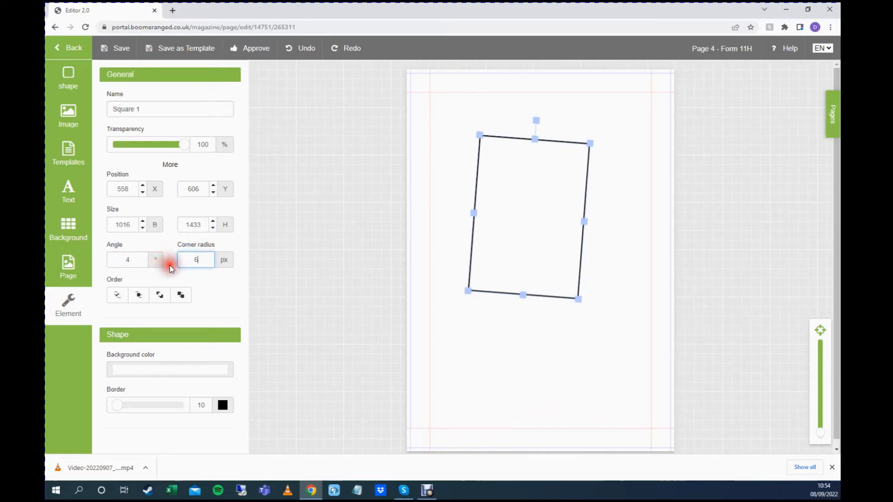
left_click(435, 219)
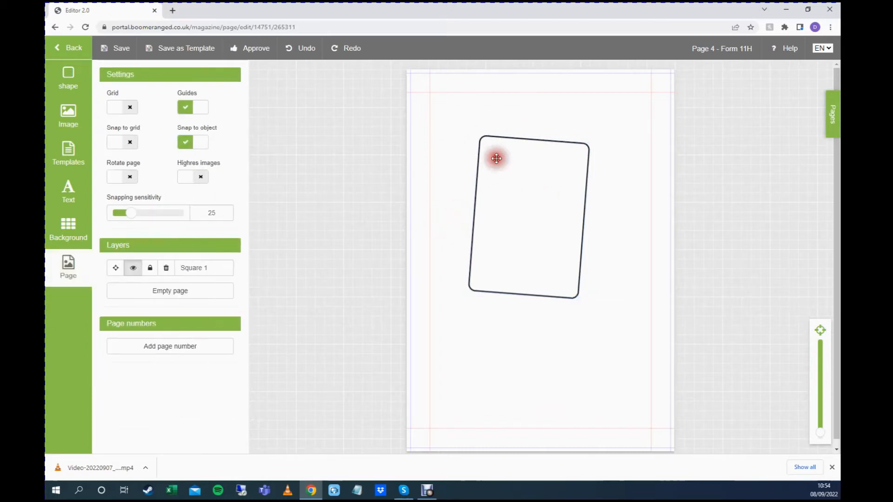
Step: Set the square's corner radius to 60 px and deselect it
left_click(512, 196)
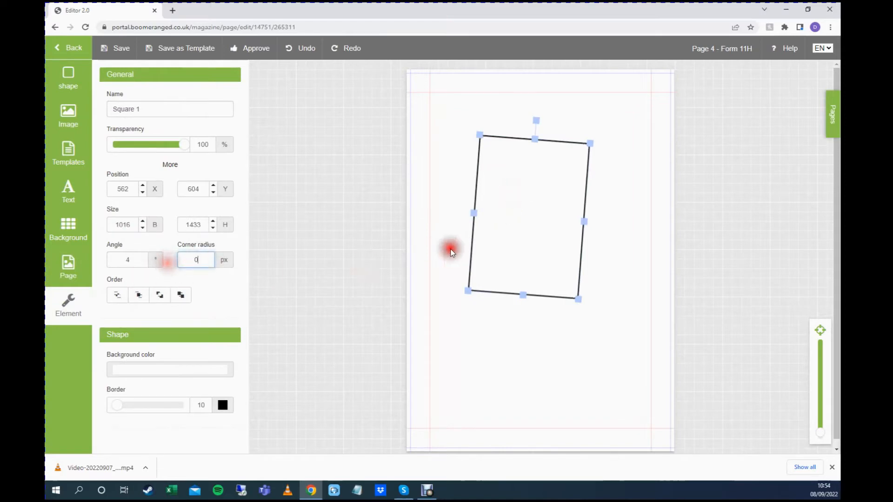
left_click(446, 242)
left_click(507, 190)
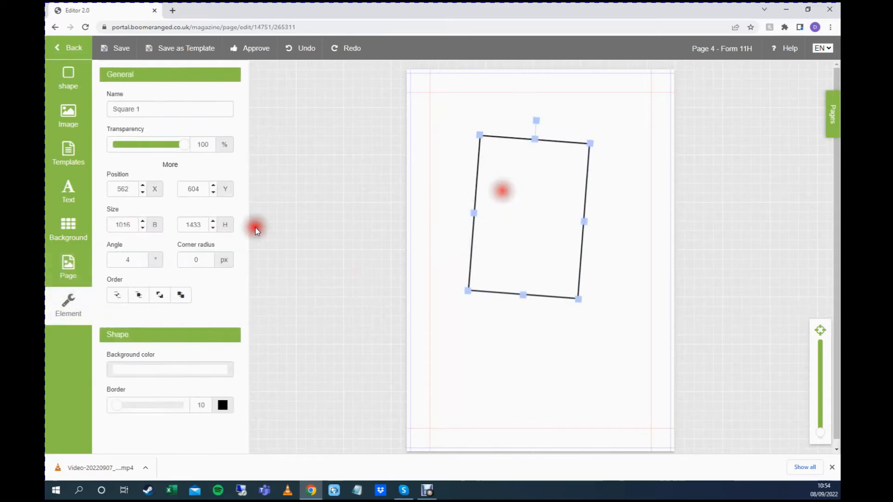
left_click(195, 260)
type("50")
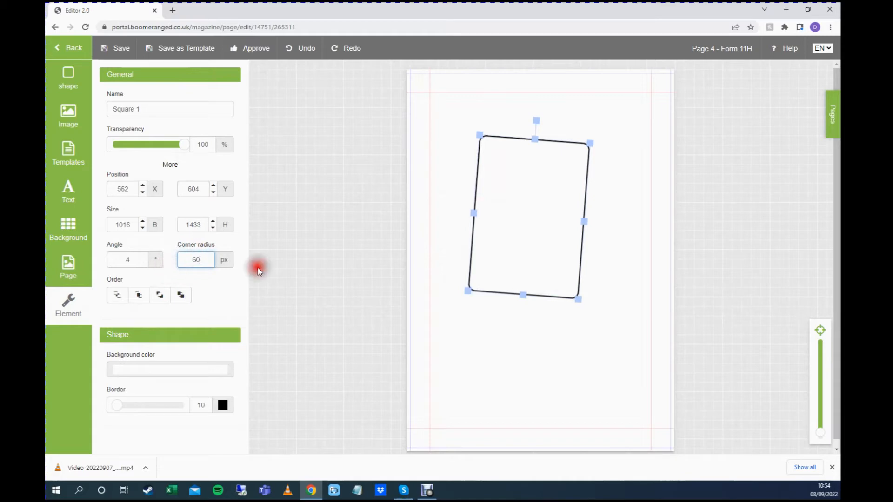
left_click(454, 209)
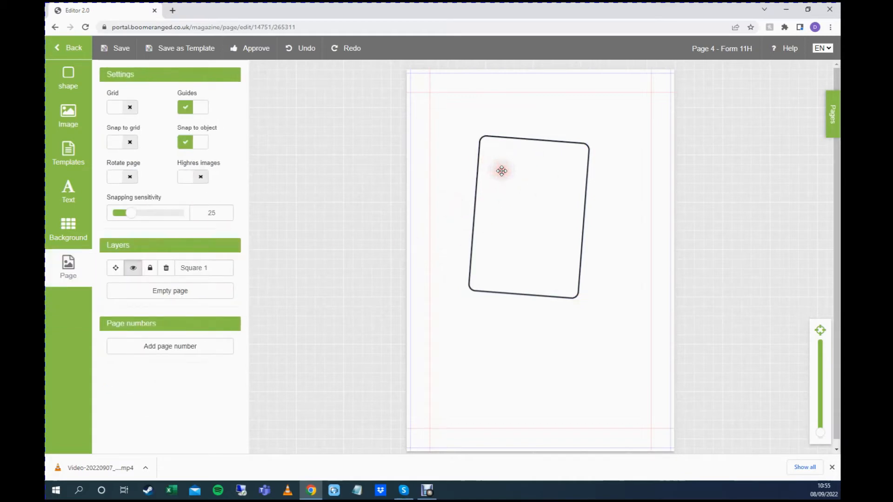
Step: Move the square to about X 340, Y 747, duplicate it, and place the copy at about X 992, Y 361
left_click_drag(529, 211, 504, 225)
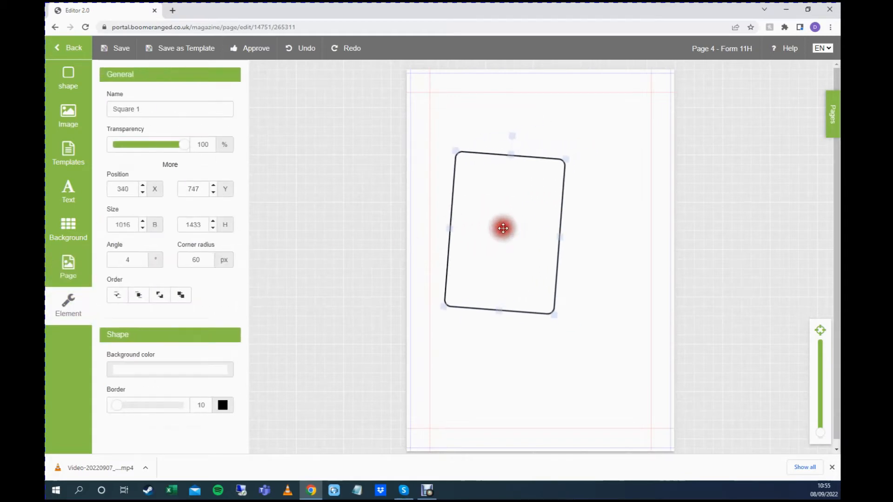
right_click(501, 232)
left_click(523, 246)
left_click_drag(506, 239, 573, 195)
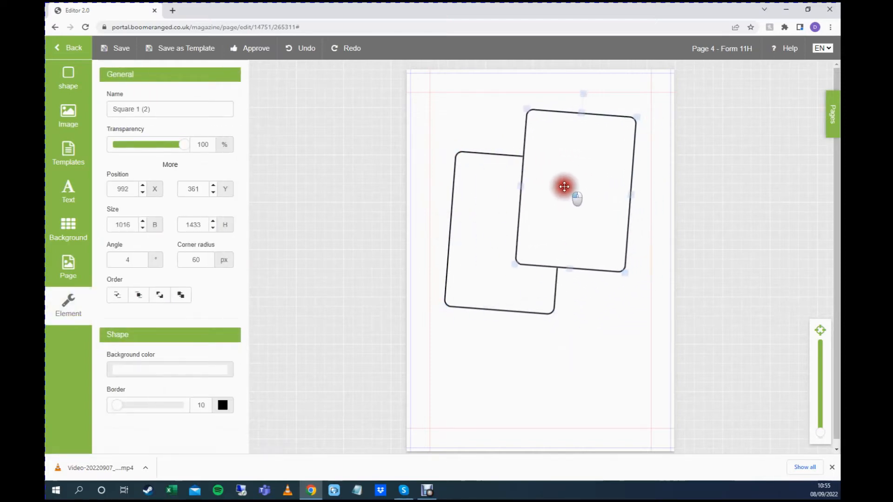
Step: Try sending the copied square behind the original, and bring it back to the front
left_click(118, 297)
left_click(164, 297)
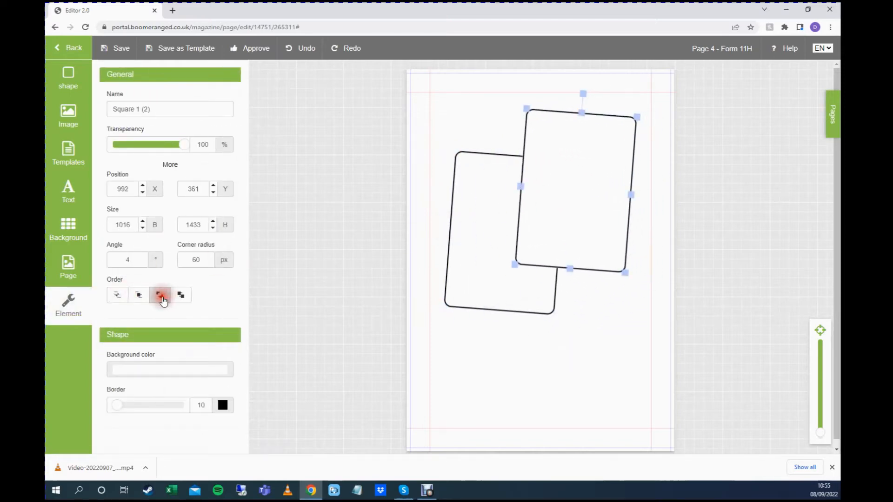
left_click(163, 299)
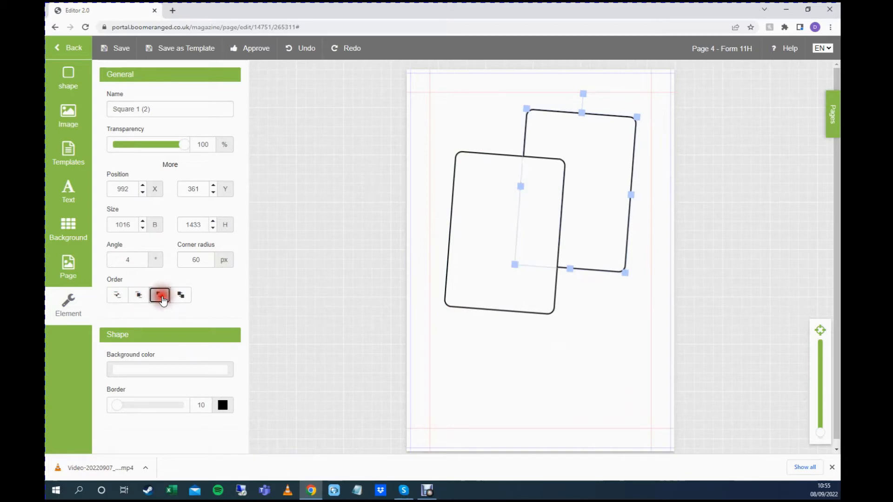
left_click(181, 296)
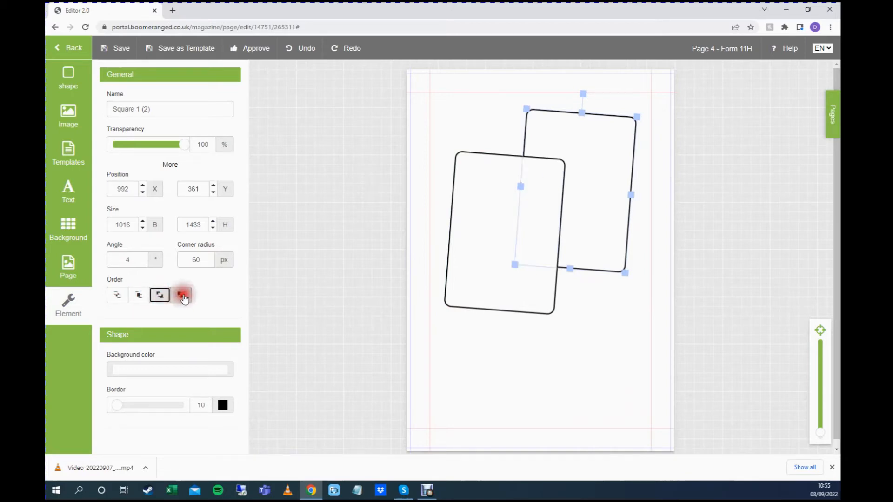
left_click(163, 299)
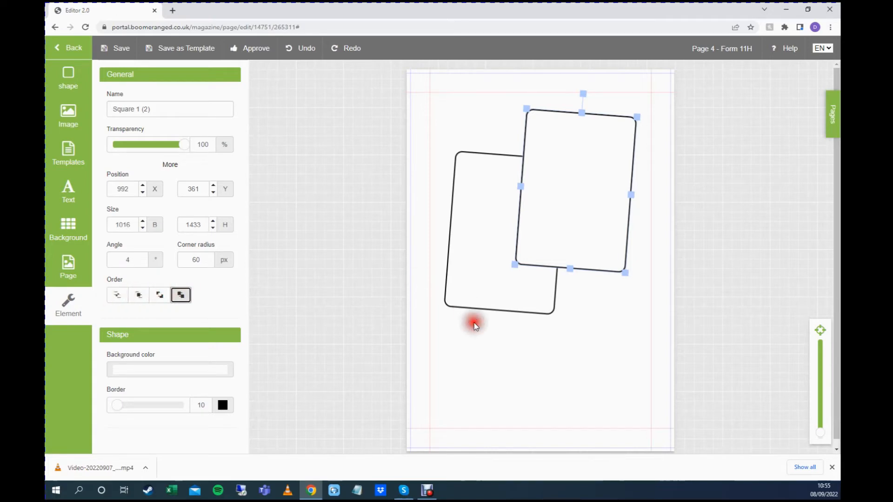
Step: Select the original square and set its background color to the blue #03a9f4
left_click(480, 350)
left_click(481, 272)
scroll(144, 371, "down", 1)
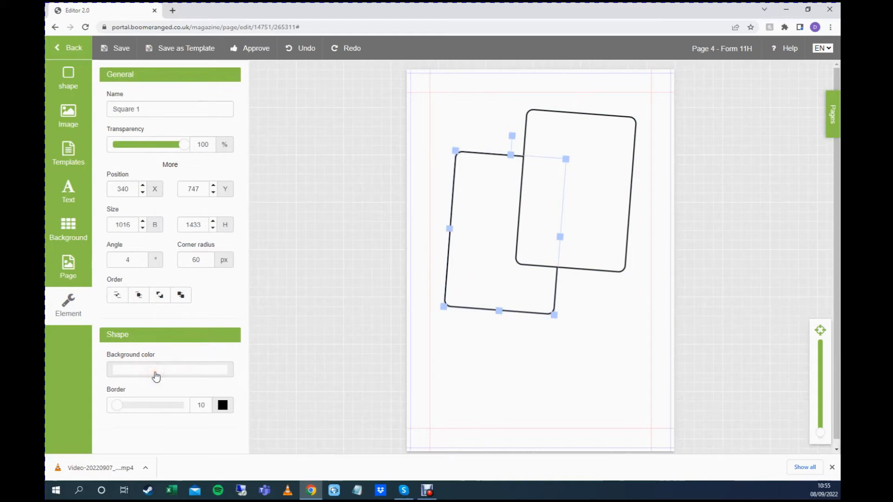
left_click(156, 372)
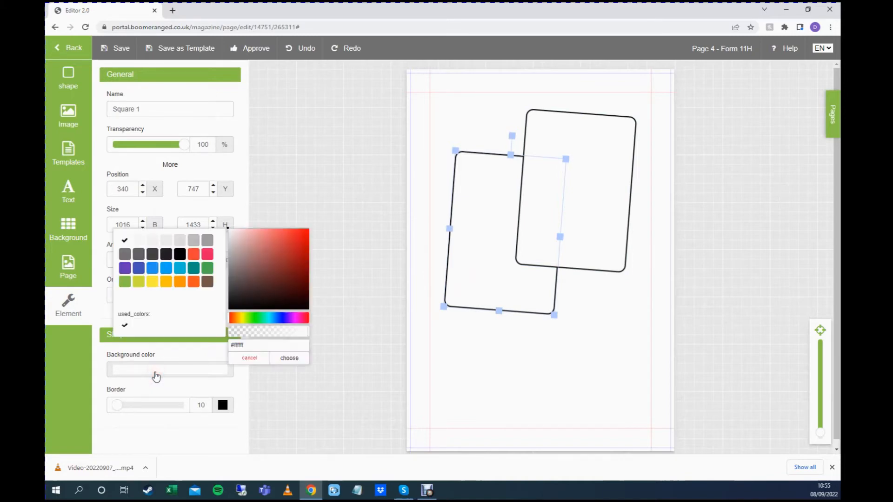
left_click(167, 268)
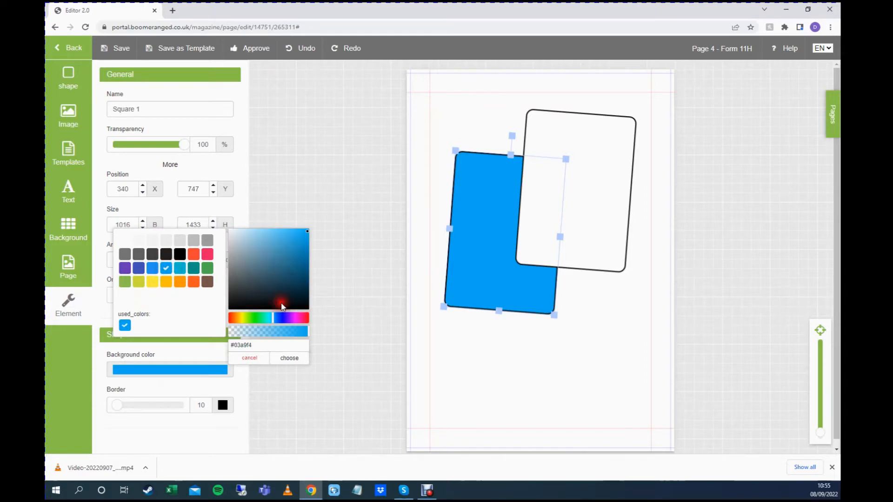
Step: Copy the blue's hex code #03a9f4 and apply it as the background color of the copied square
left_click(257, 349)
left_click_drag(260, 348, 227, 349)
key("ctrl+c")
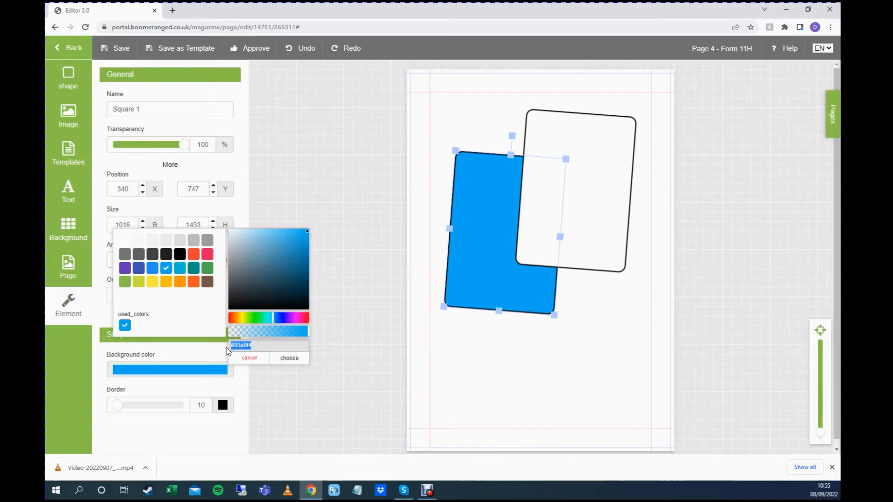
left_click(363, 293)
left_click(599, 188)
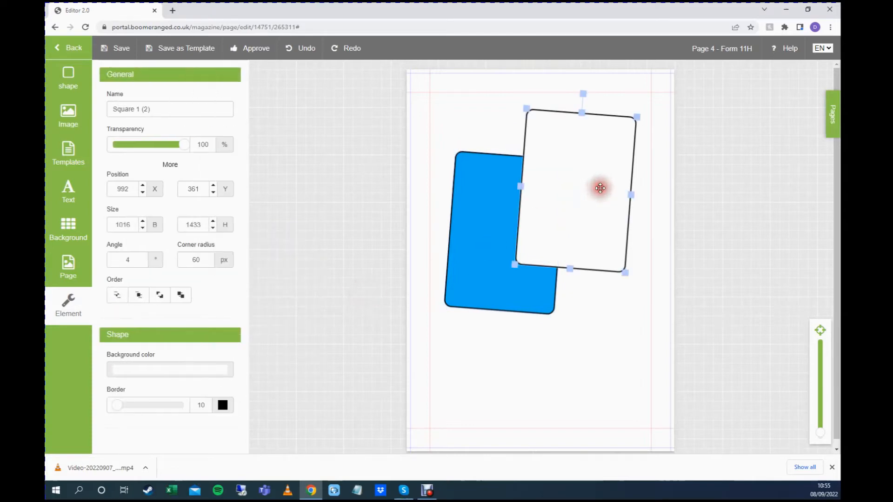
left_click(156, 372)
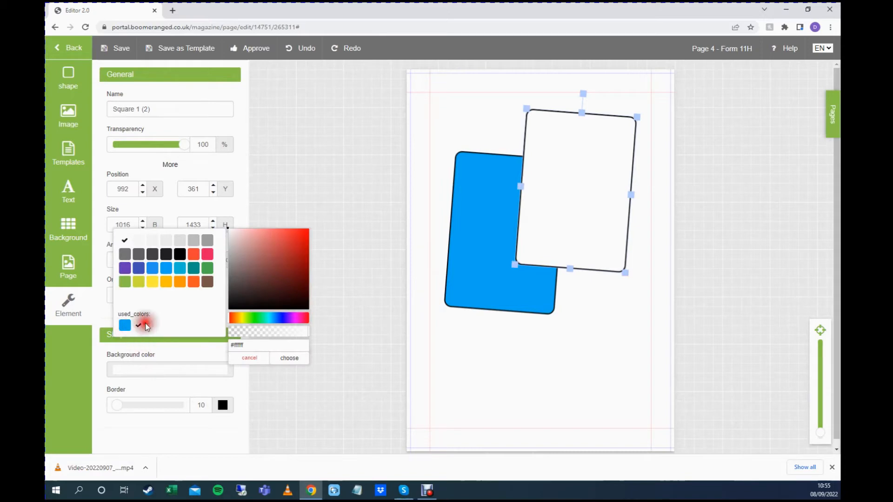
left_click(123, 327)
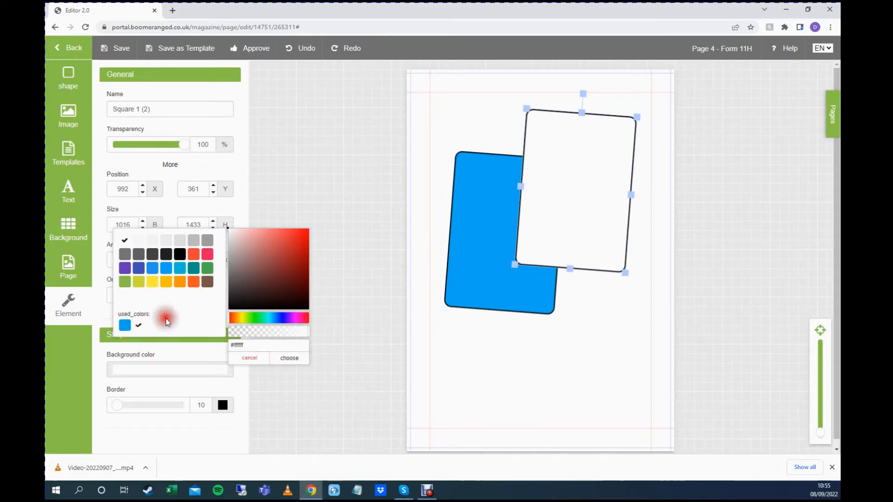
left_click_drag(244, 345, 229, 358)
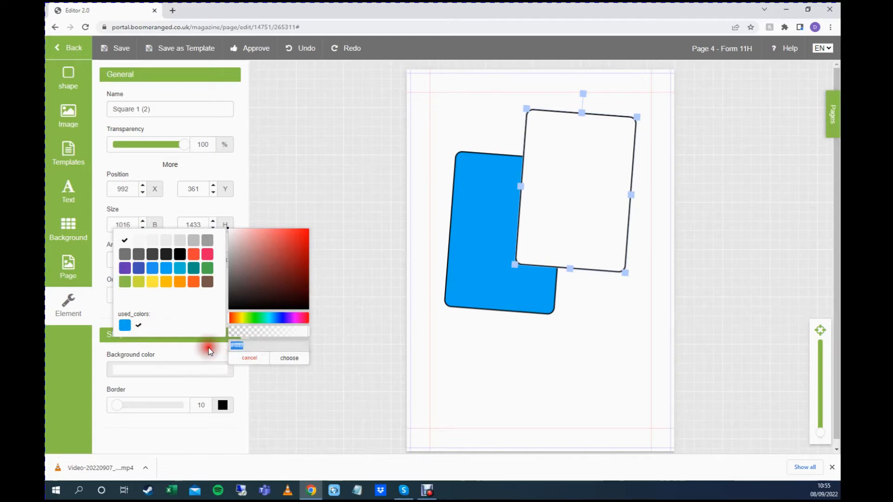
key("ctrl+v")
left_click(456, 351)
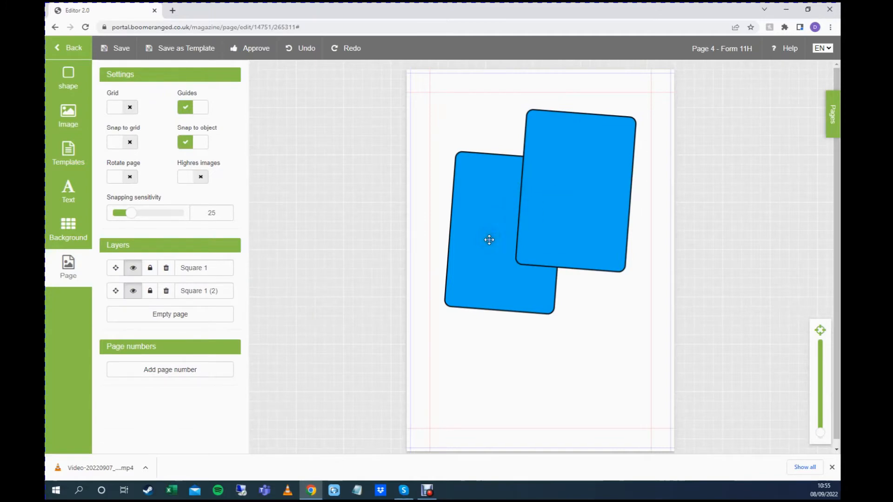
Step: Thicken the original square's border to 123, view its border color choices while keeping black, and deselect the shape
left_click(489, 240)
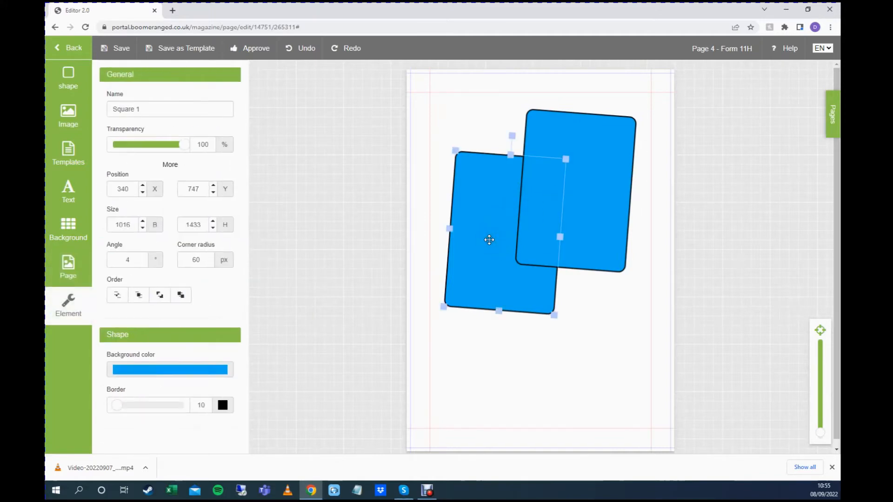
left_click_drag(117, 409, 158, 408)
left_click(208, 409)
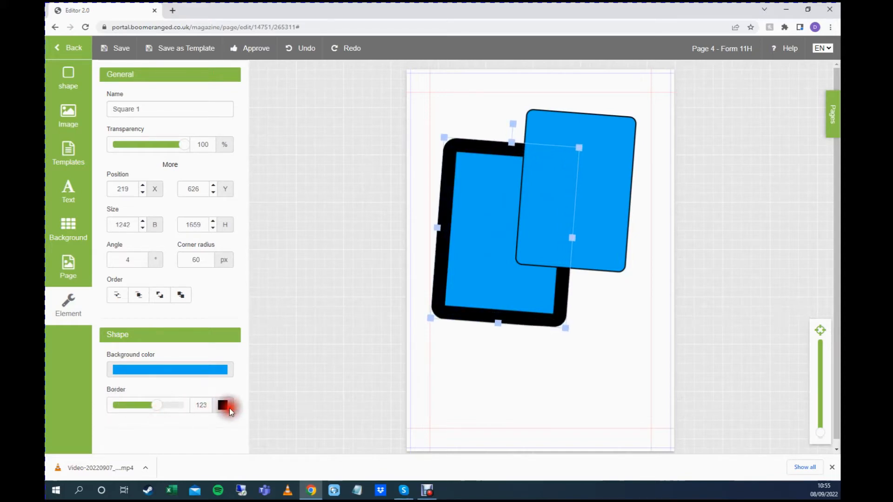
left_click(228, 408)
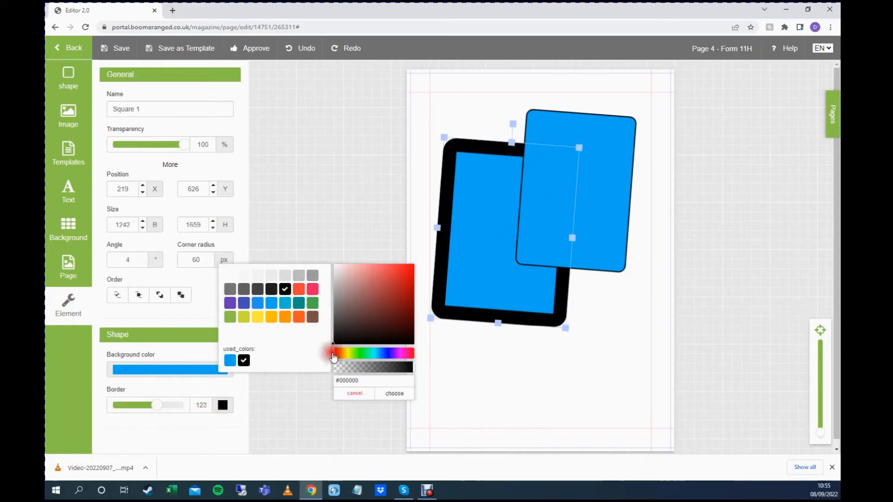
left_click(343, 216)
left_click(496, 352)
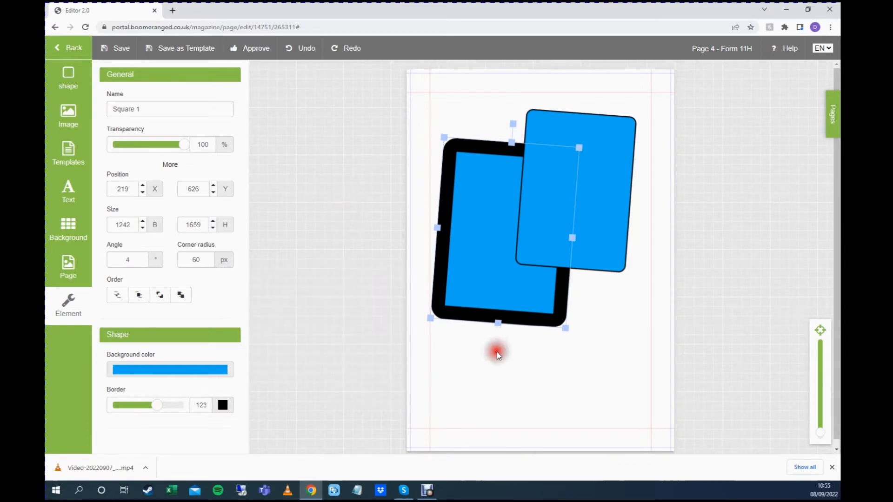
Step: Open the image library and examine its option for adding folders and its available image sources
left_click(69, 113)
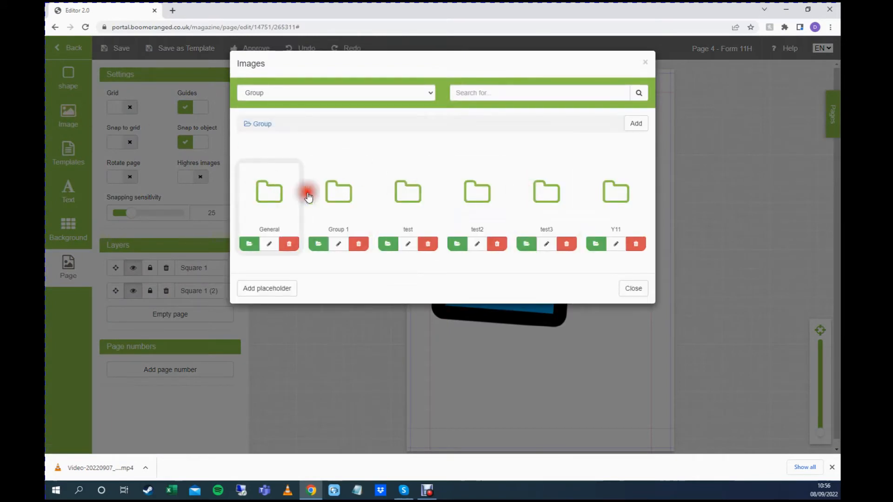
left_click(635, 123)
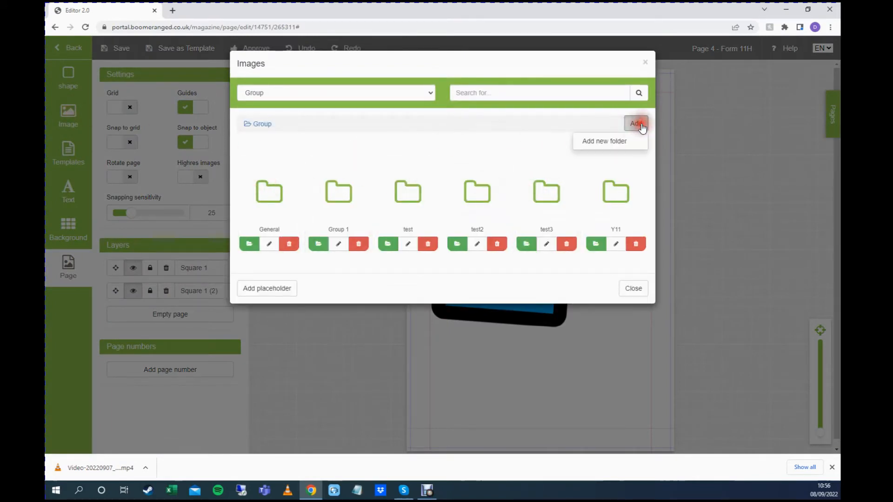
left_click(425, 135)
left_click(361, 92)
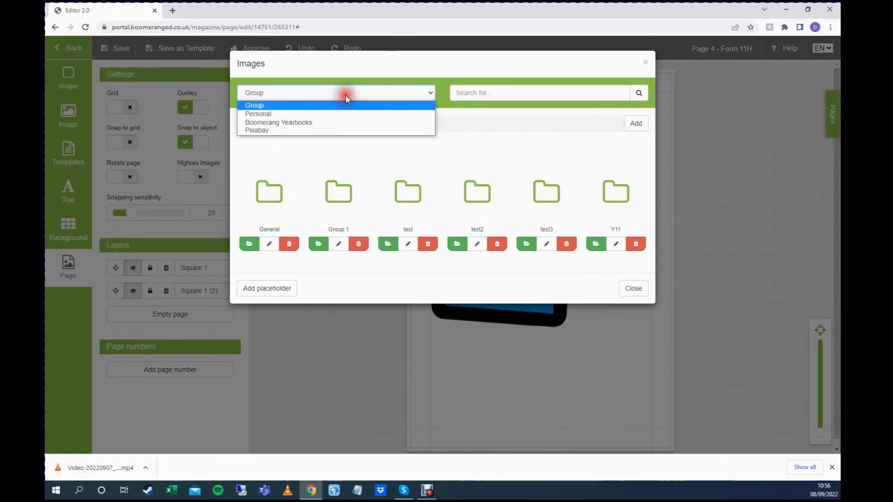
left_click(347, 90)
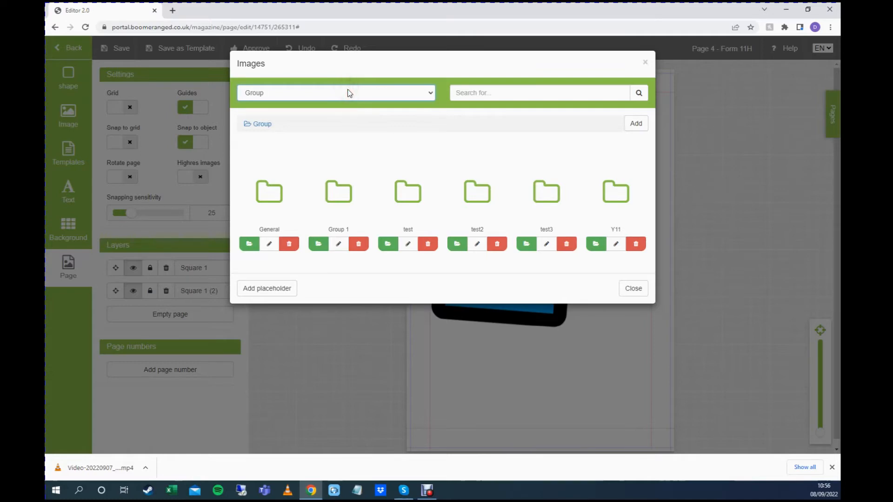
left_click(331, 92)
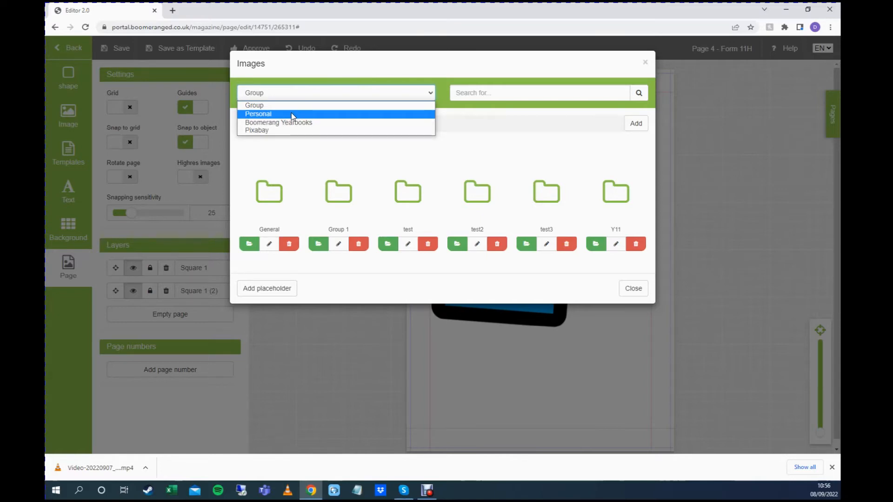
left_click(312, 122)
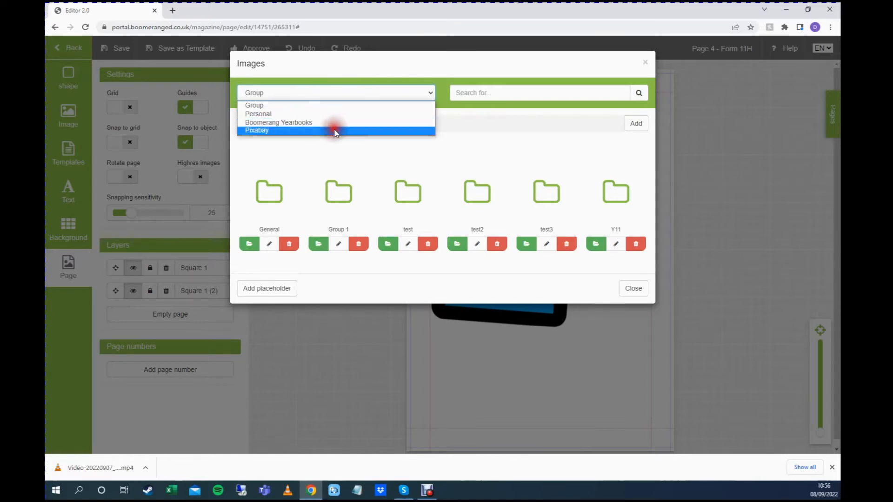
left_click(473, 145)
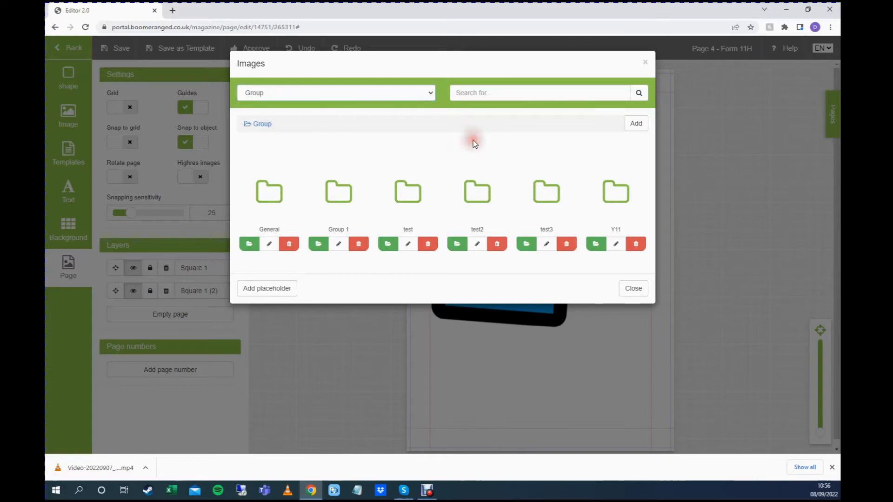
Step: Create a new folder named Demo in the Group image library
left_click(636, 124)
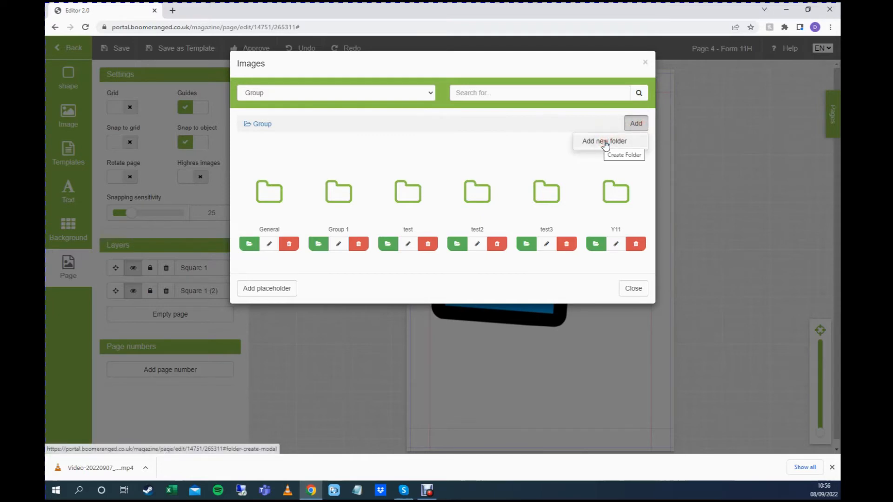
left_click(605, 143)
type("Demo")
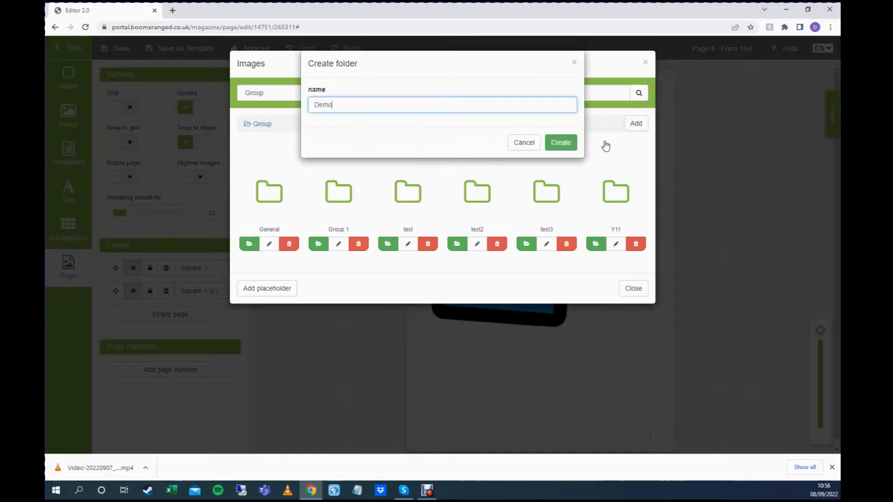
left_click(569, 142)
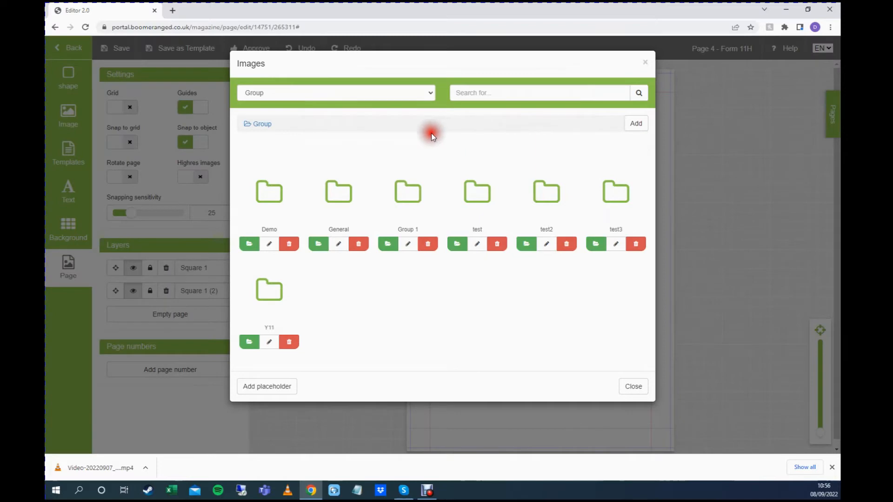
Step: Open the Demo folder, examine its options for uploading images and adding subfolders, and return to the Group folder overview
left_click(264, 194)
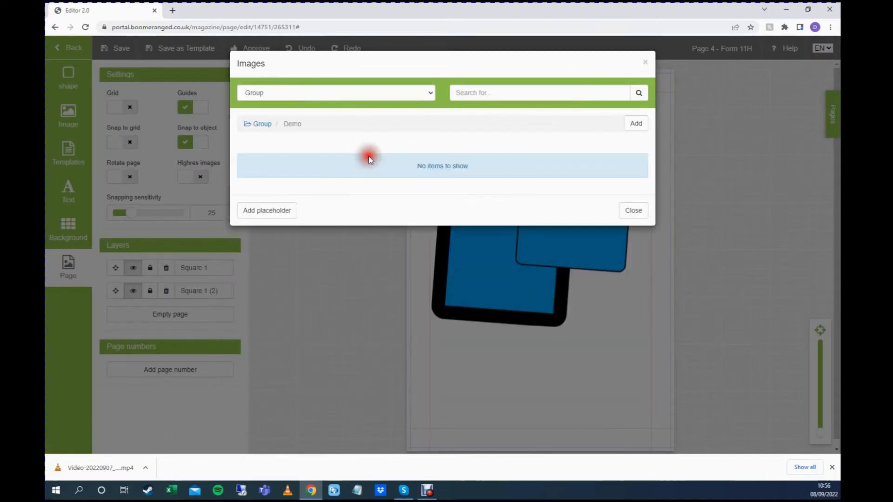
left_click(644, 124)
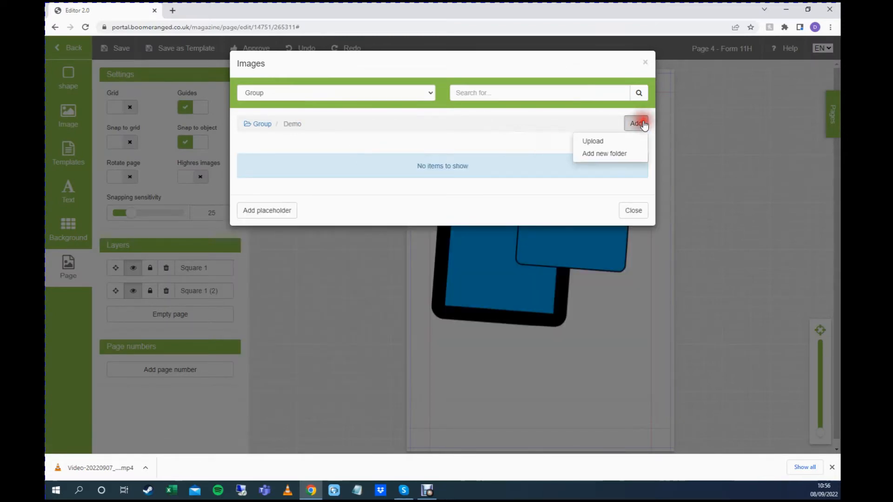
left_click(593, 142)
left_click(540, 141)
left_click(518, 145)
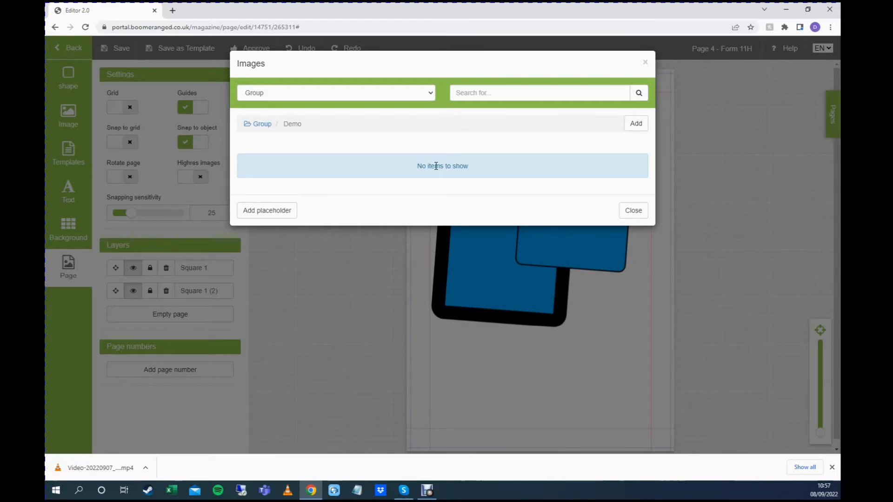
left_click(260, 123)
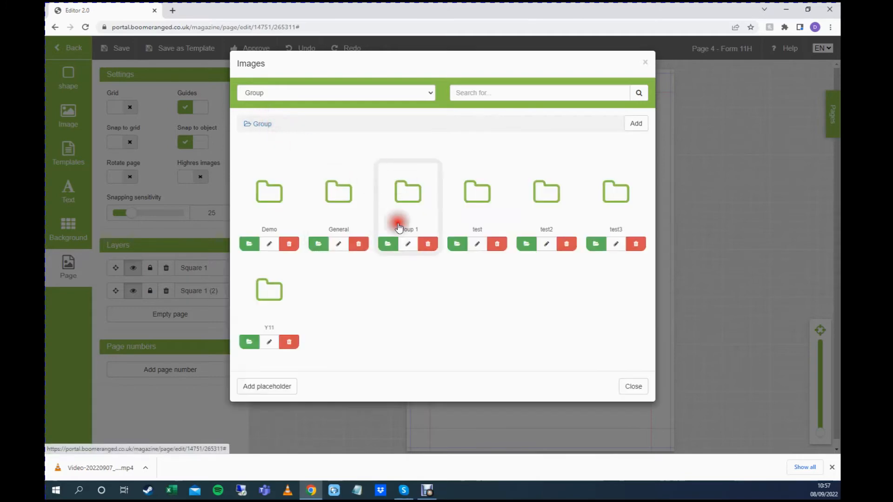
left_click(256, 193)
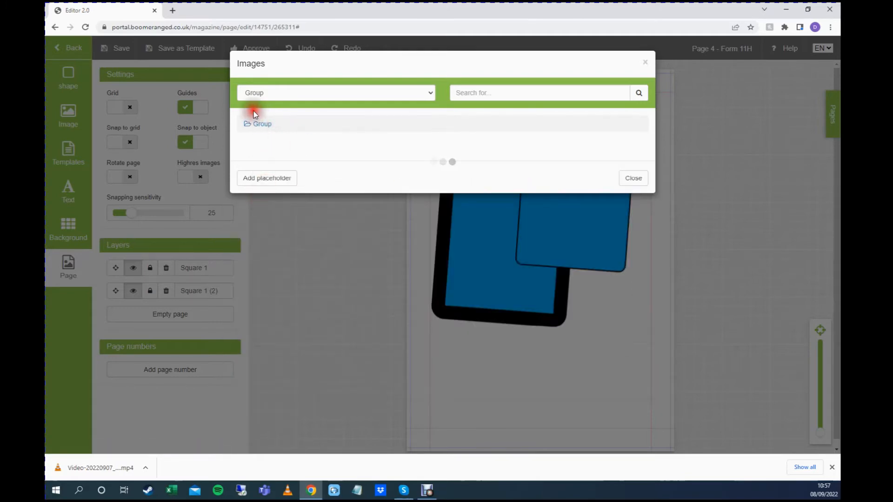
left_click(263, 124)
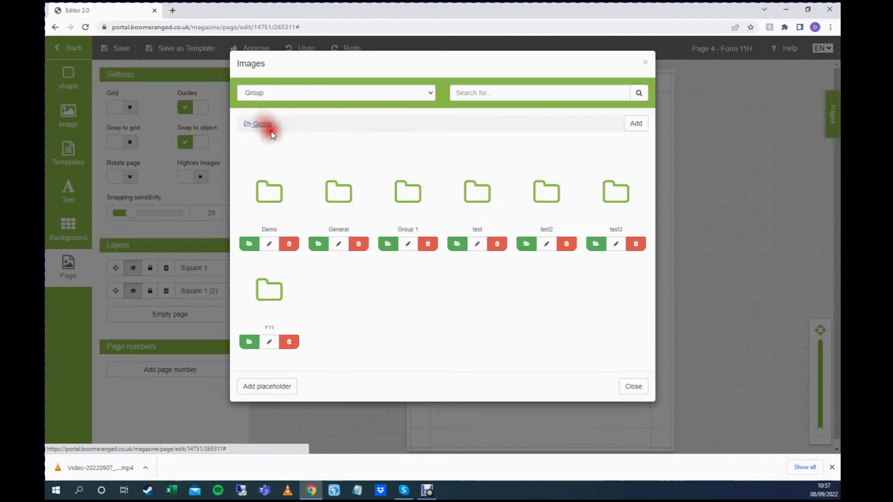
Step: Switch the image source to Boomerang Yearbooks and look through its folders and the Backgrounds for Pages images
left_click(322, 93)
left_click(310, 125)
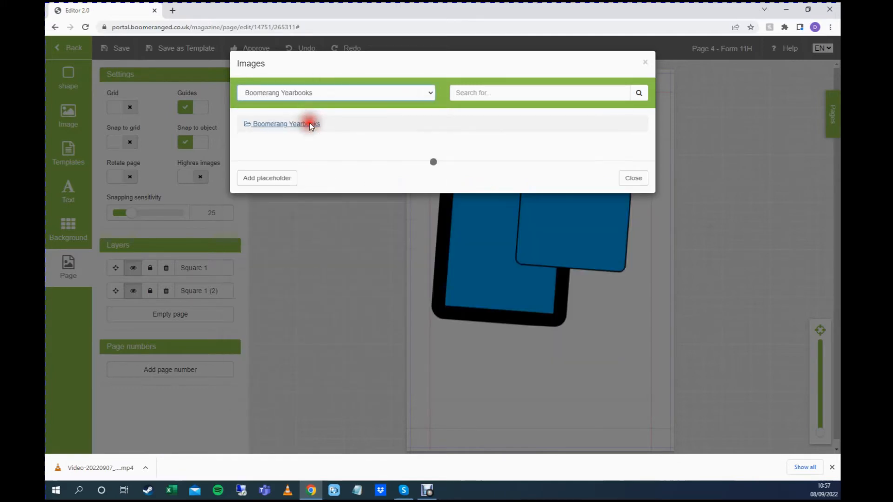
left_click(405, 156)
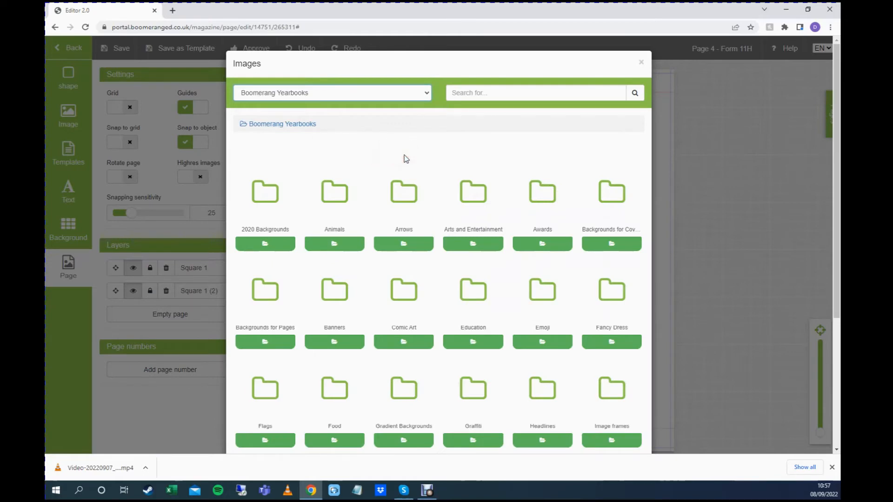
scroll(404, 158, "down", 4)
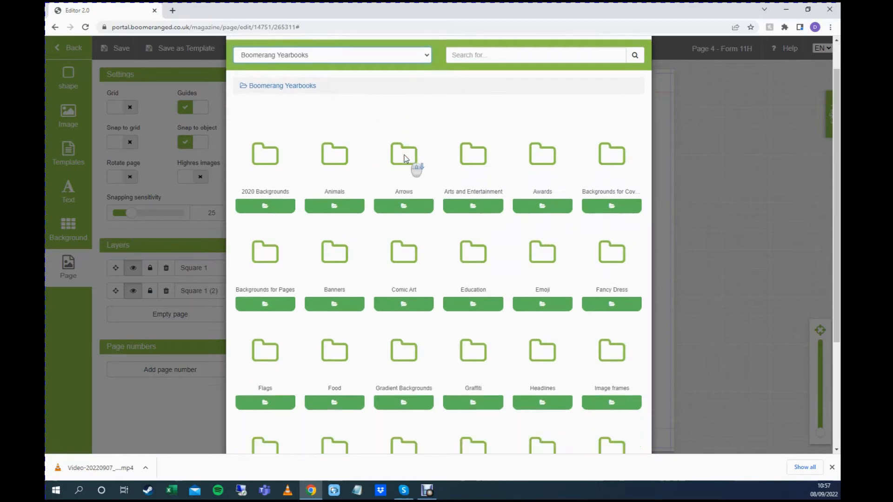
scroll(410, 177, "up", 2)
scroll(410, 186, "up", 2)
left_click(281, 244)
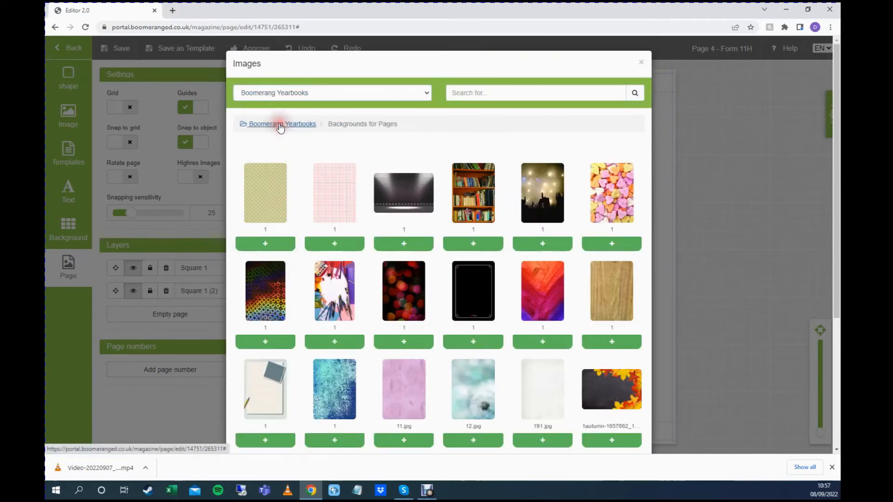
scroll(315, 151, "down", 3)
scroll(315, 152, "up", 3)
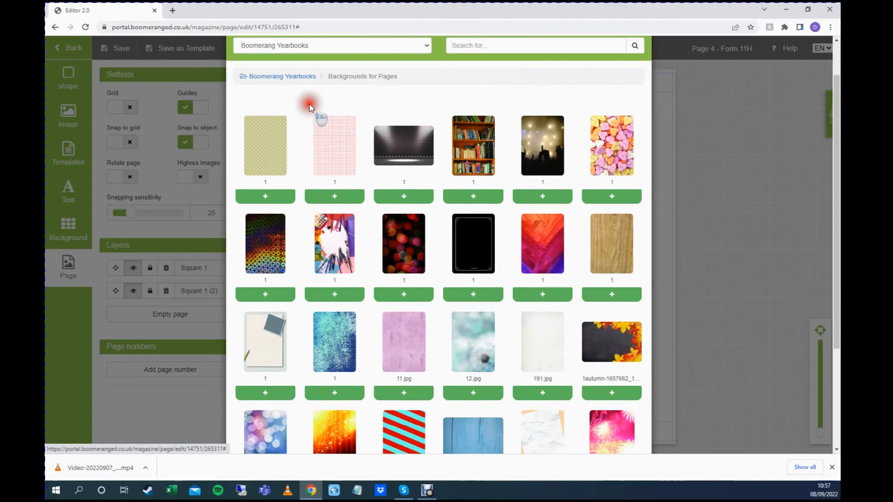
left_click(286, 73)
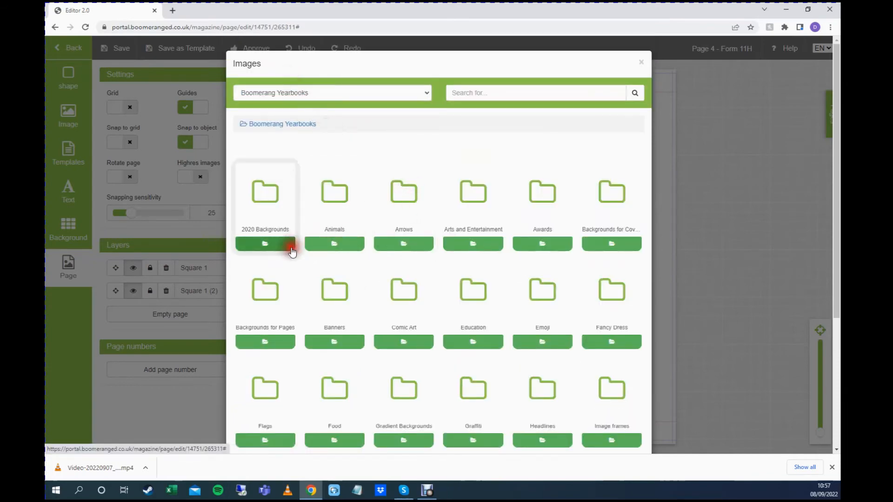
Step: Look through the 2020 Backgrounds folder, including its third page, and return to the Boomerang Yearbooks folders
left_click(240, 214)
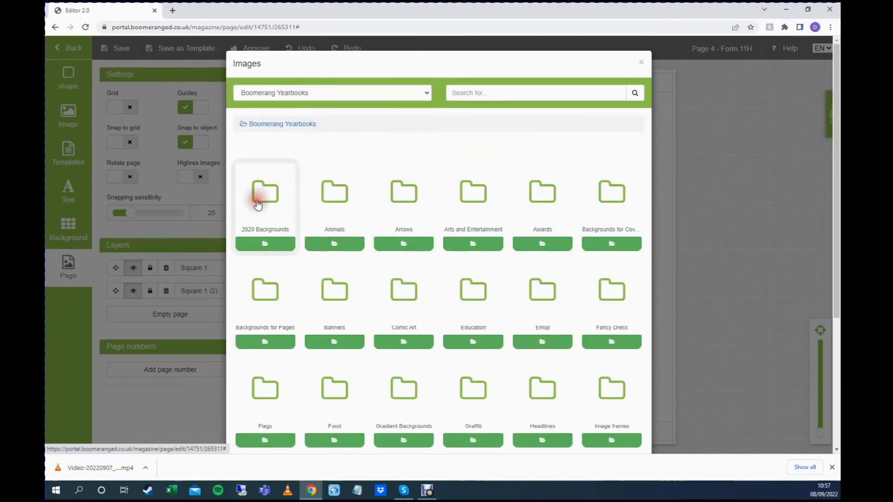
scroll(472, 199, "down", 5)
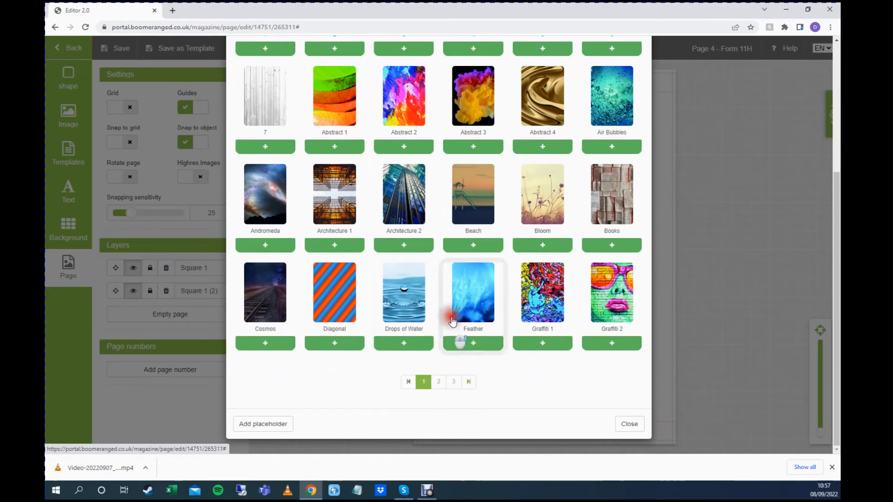
left_click(453, 382)
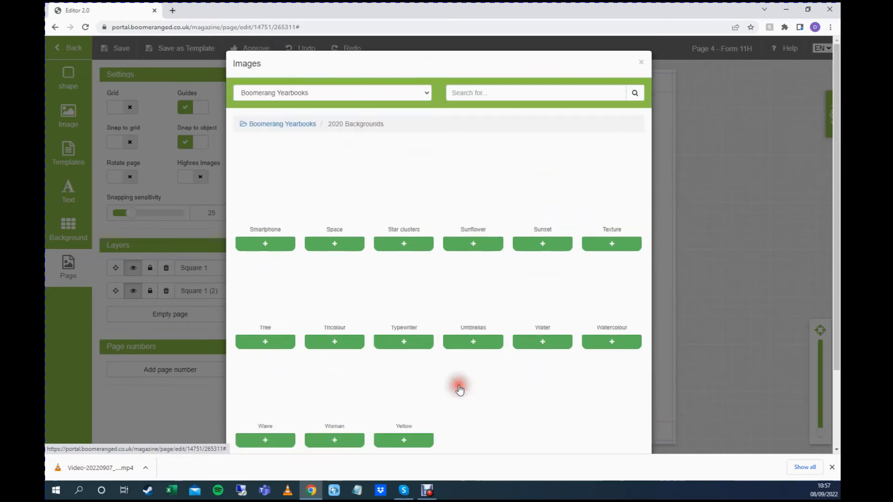
left_click(289, 126)
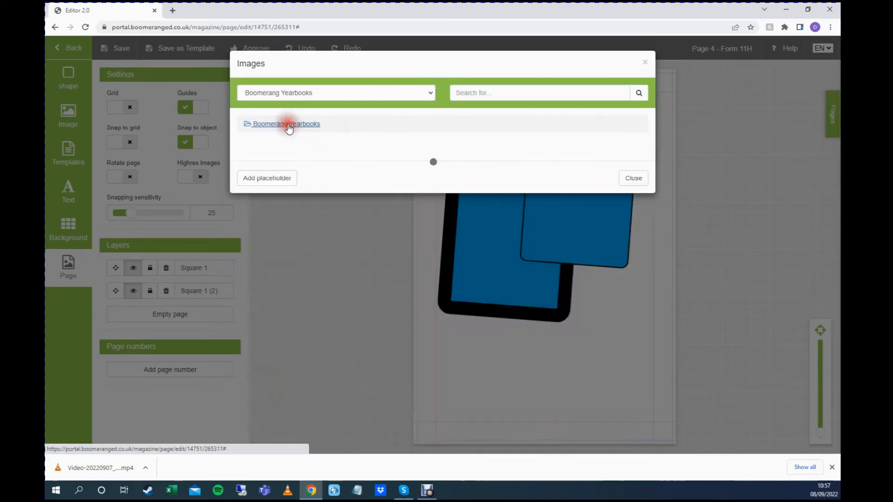
Step: Insert the fir tree image 1f332 from the Nature folder and enlarge it to about 1015 by 1015 below the copied square
scroll(457, 226, "down", 1)
scroll(474, 279, "down", 1)
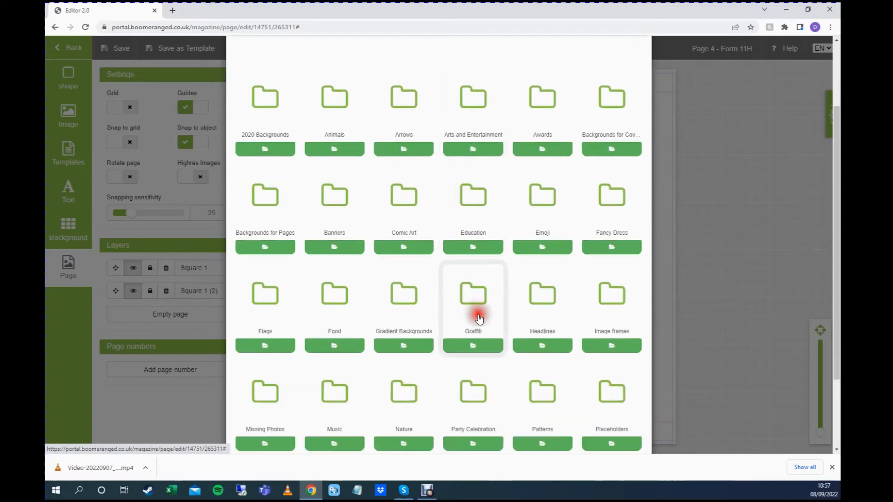
scroll(482, 310, "down", 2)
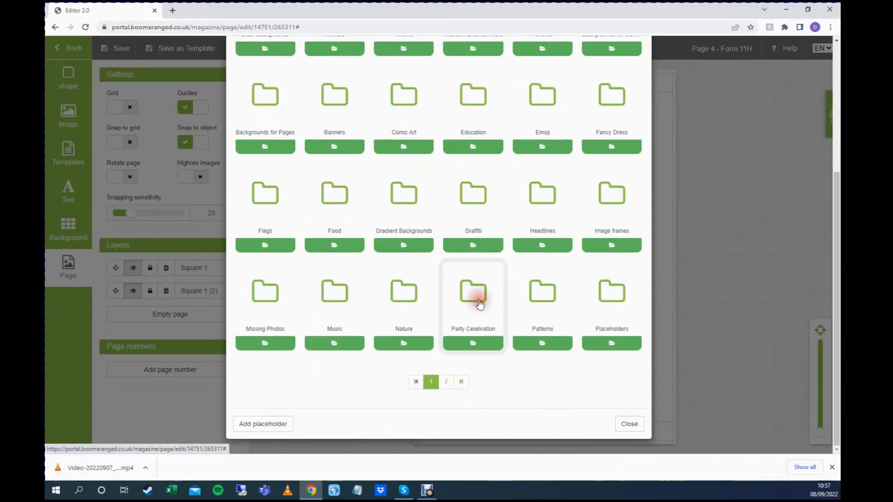
left_click(404, 305)
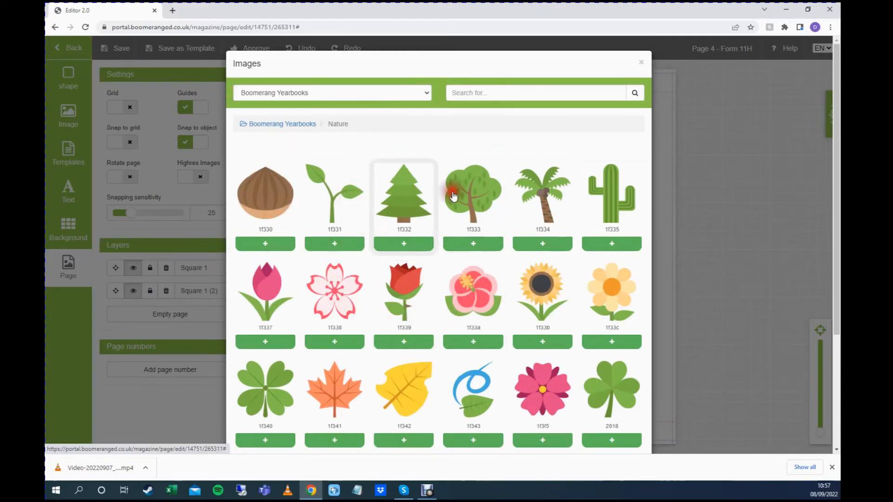
left_click(417, 204)
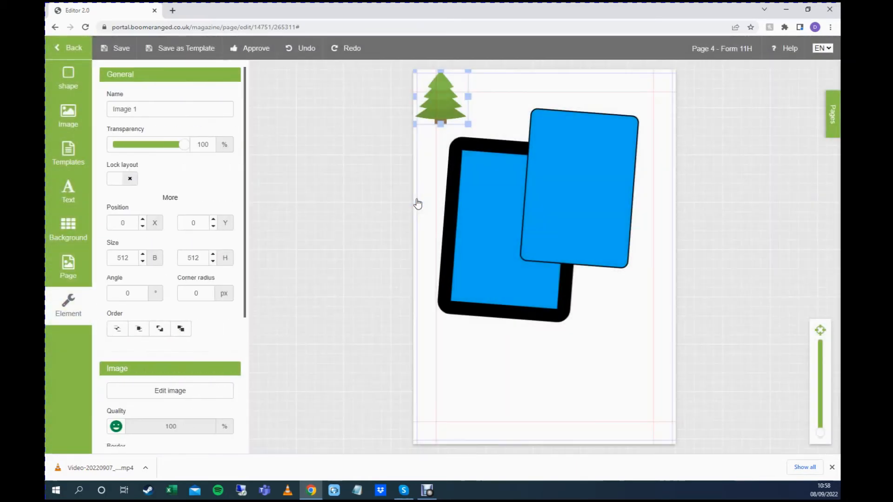
left_click_drag(447, 96, 629, 247)
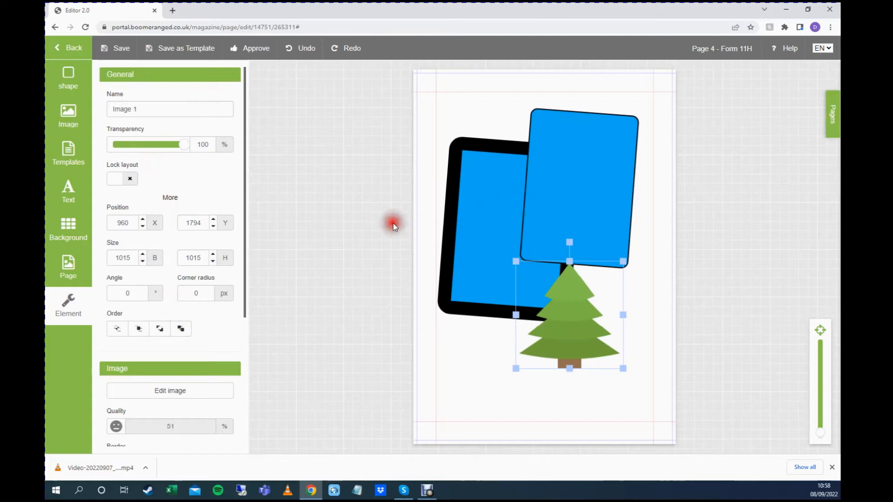
Step: Narrow the center-cropped tree image to about 563 by 1028 and move it over the lower edge of the original square
scroll(171, 230, "down", 4)
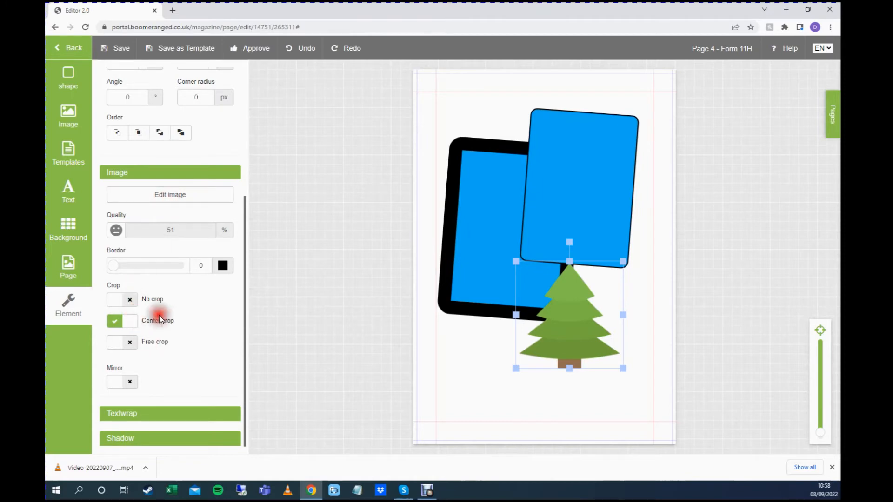
left_click_drag(623, 315, 582, 326)
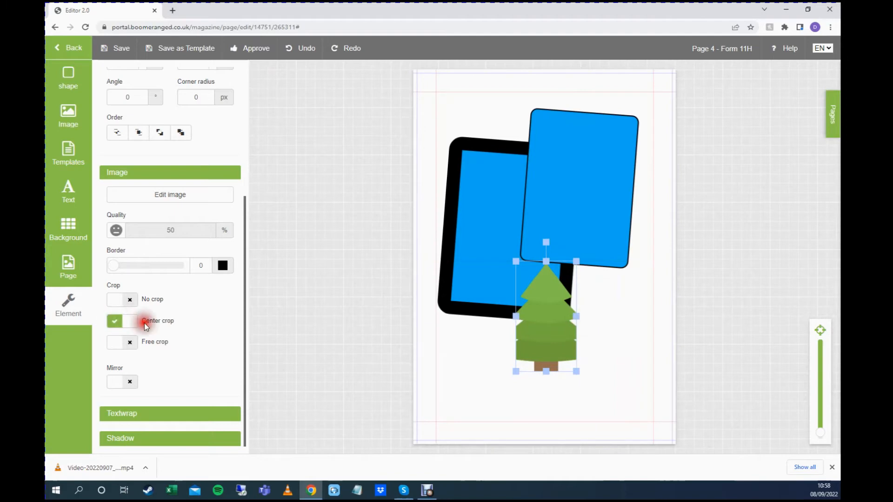
left_click_drag(546, 332, 483, 362)
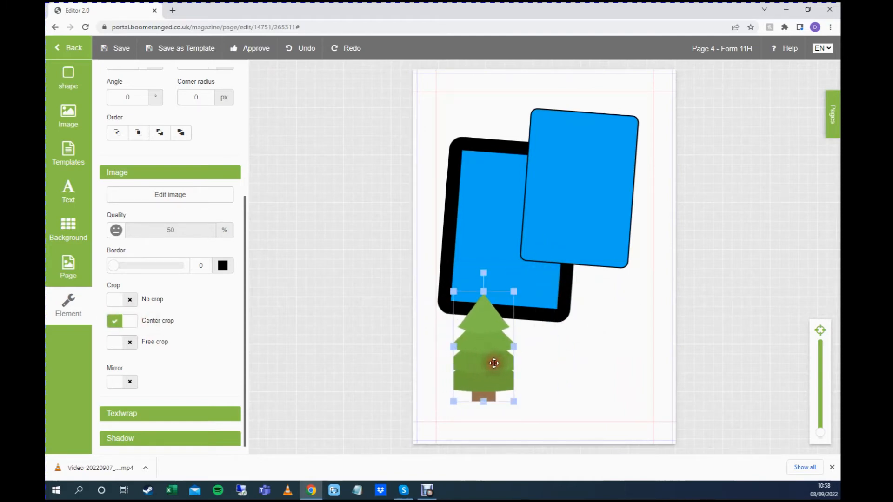
Step: Compare the center crop and no crop modes on the tree image, leaving it set to No crop
left_click(126, 300)
left_click(135, 320)
left_click(446, 363)
left_click(448, 374)
left_click(488, 403)
left_click(454, 369)
left_click(115, 299)
left_click(132, 301)
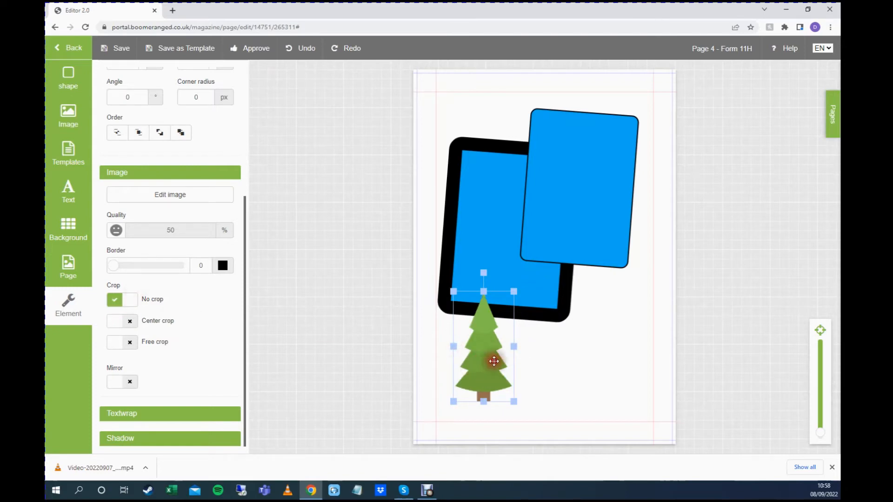
left_click(460, 371)
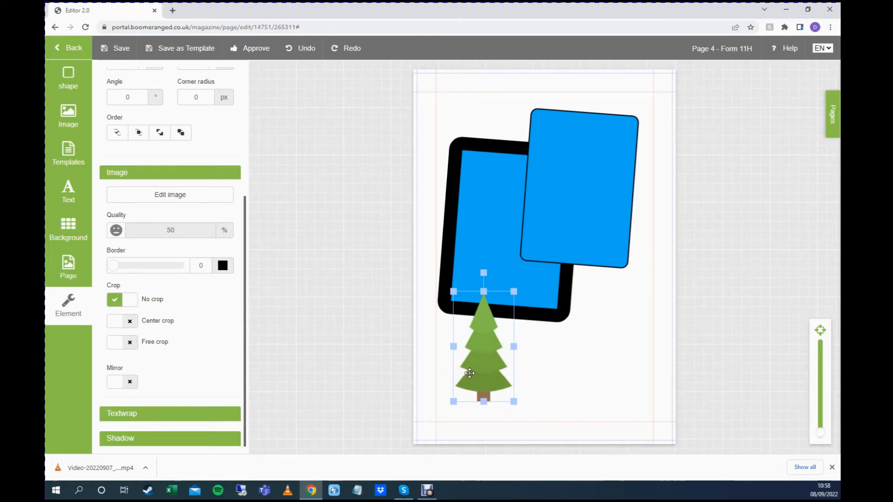
Step: Apply Free crop to the tree image and shift the picture right within its frame to cut off its right half
left_click(145, 344)
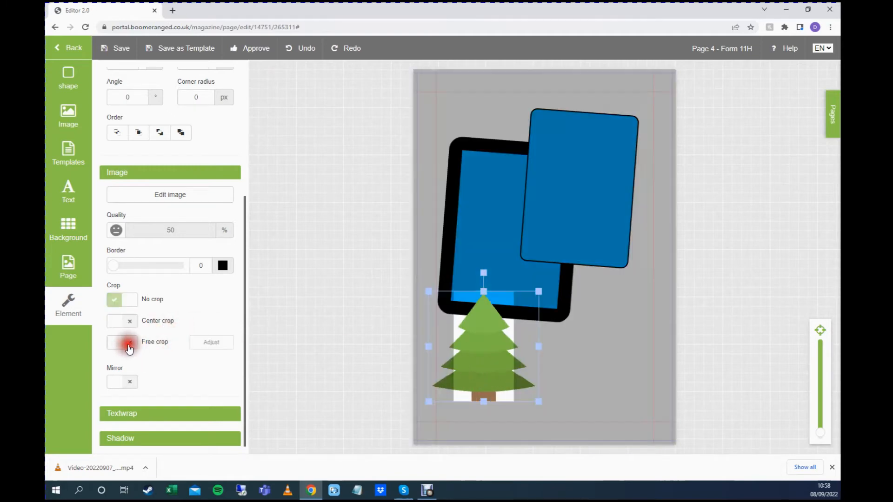
left_click_drag(502, 354, 527, 352)
left_click(596, 362)
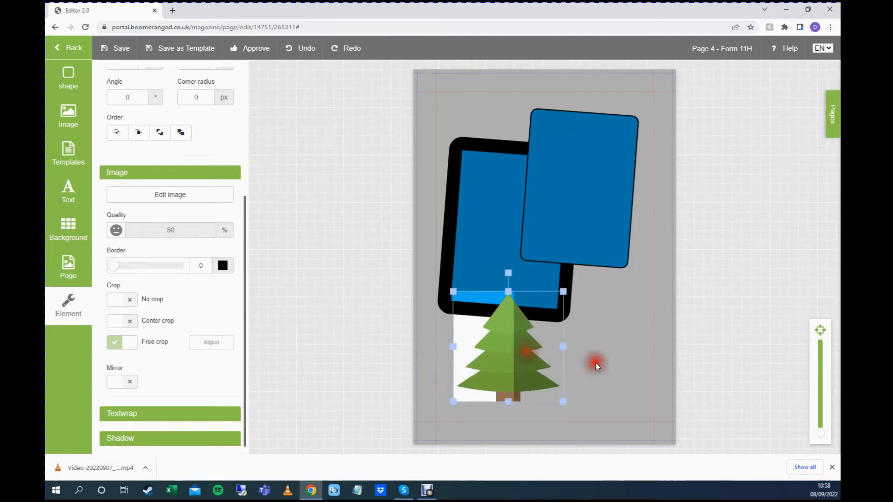
Step: Select the cropped tree, mirror it, and turn the mirroring back off
left_click(494, 364)
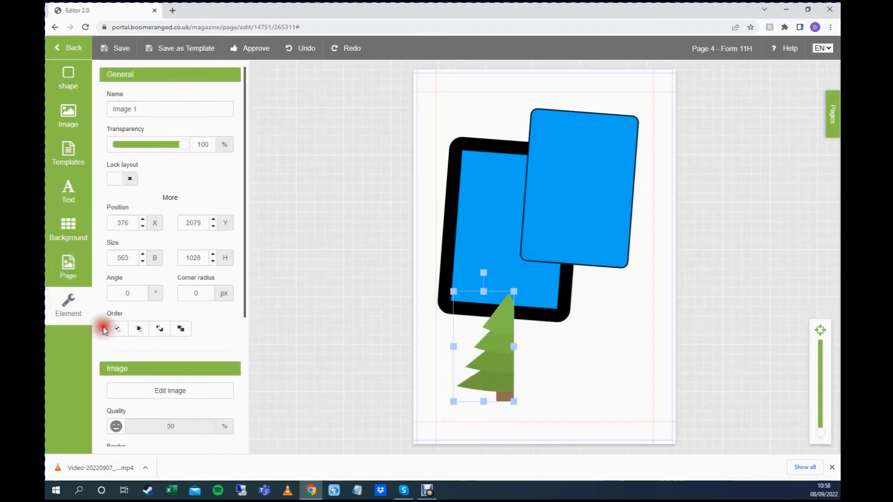
scroll(213, 355, "down", 3)
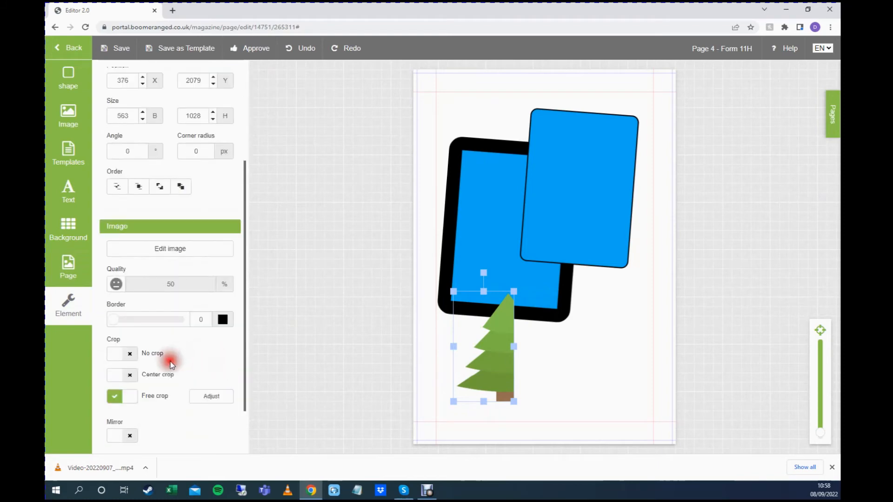
scroll(176, 363, "down", 1)
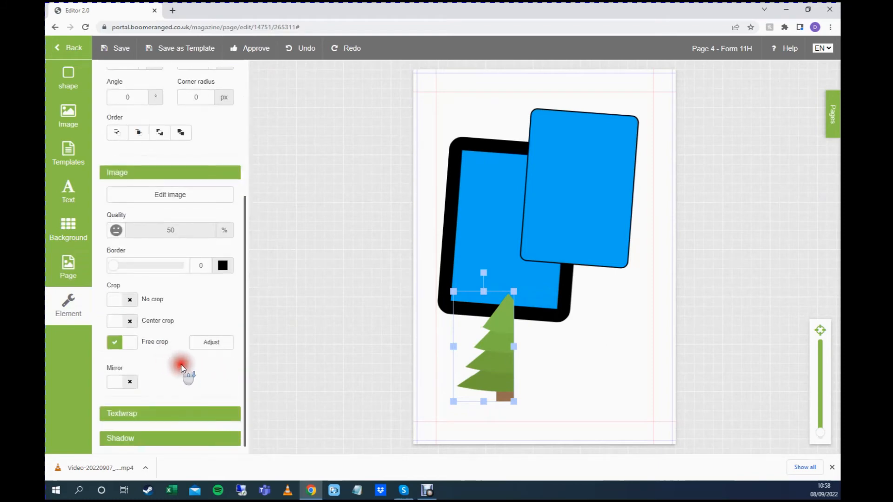
left_click(120, 384)
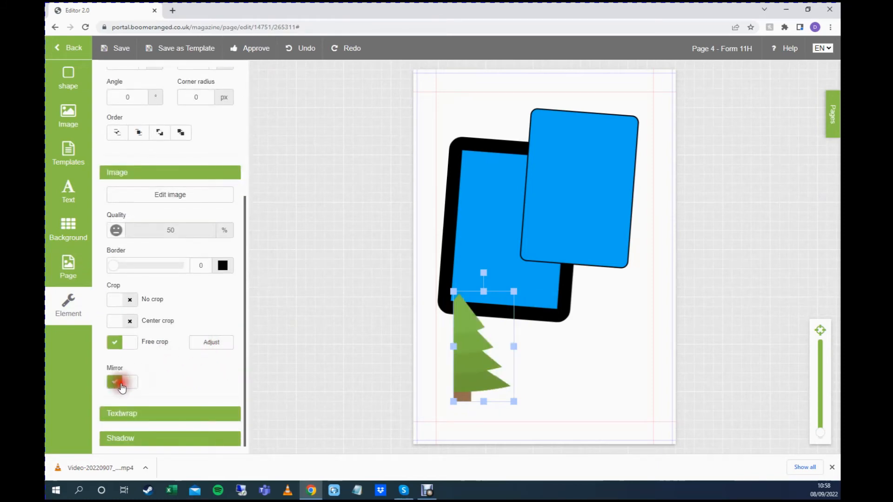
left_click(120, 385)
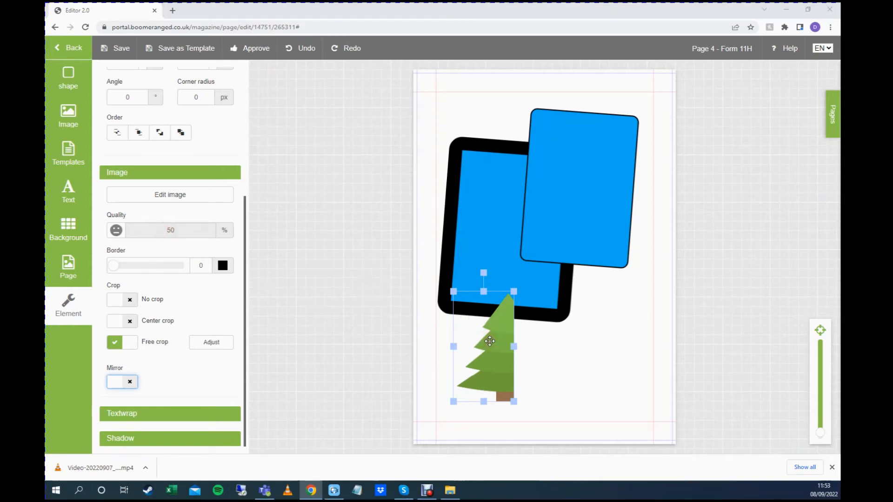
Step: Duplicate the cropped tree image
right_click(493, 348)
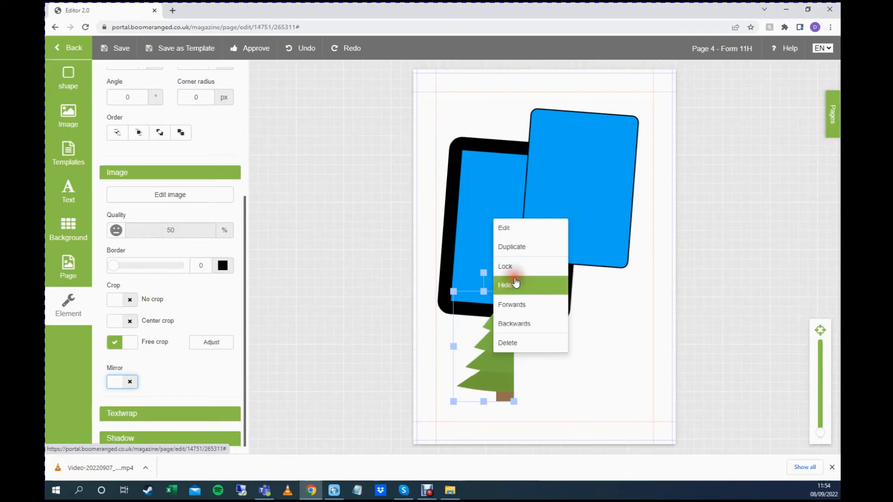
left_click(526, 250)
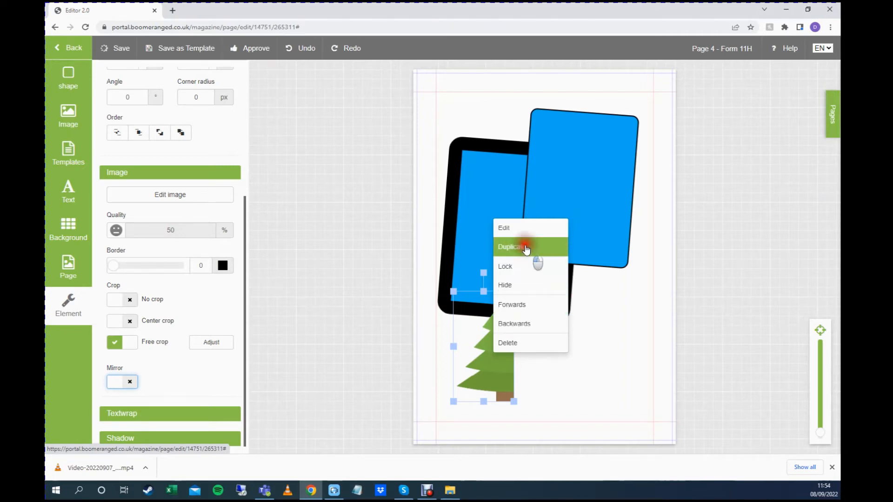
Step: Move the duplicated tree to the right of the original and open it in the photo editor
left_click_drag(510, 339, 534, 347)
right_click(533, 347)
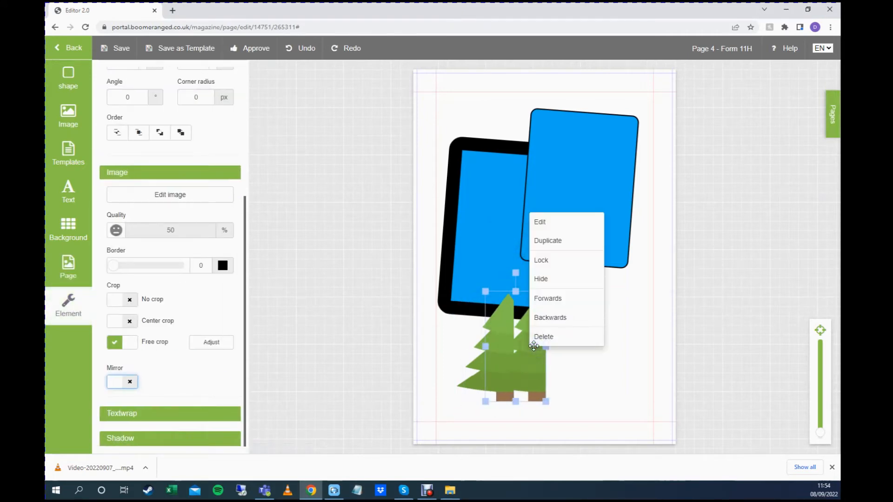
left_click(559, 223)
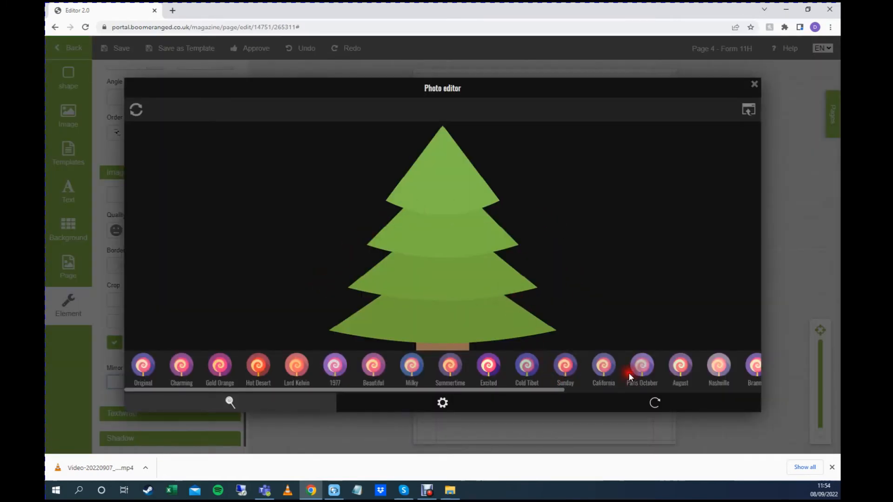
Step: Try the Forest, Hefe and Blond Orange filters on the tree in the photo editor
left_click_drag(502, 391, 691, 368)
left_click(681, 370)
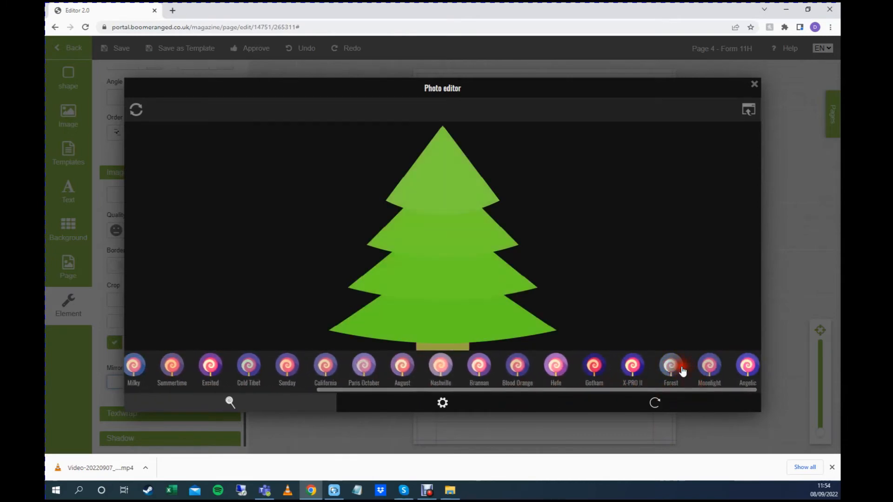
left_click(561, 371)
left_click(521, 371)
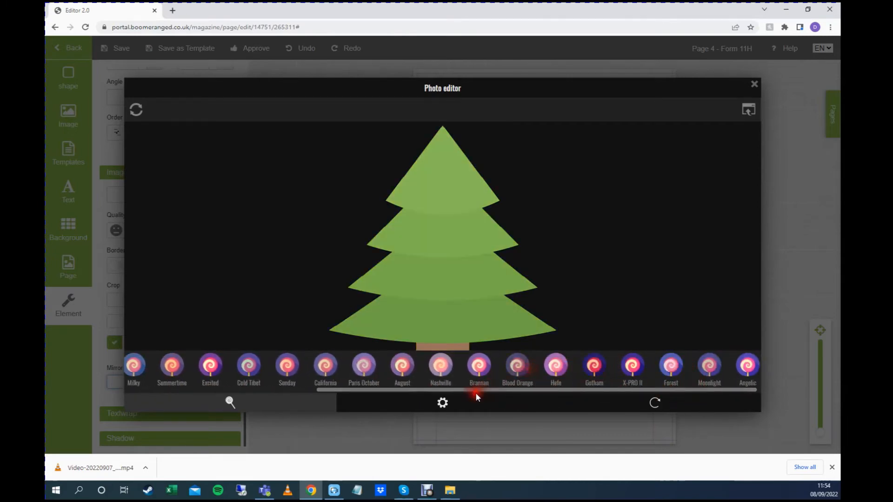
Step: Crop the tree image in the photo editor to its lower part, cutting off the treetop and the tip of the lowest left branches
left_click(443, 404)
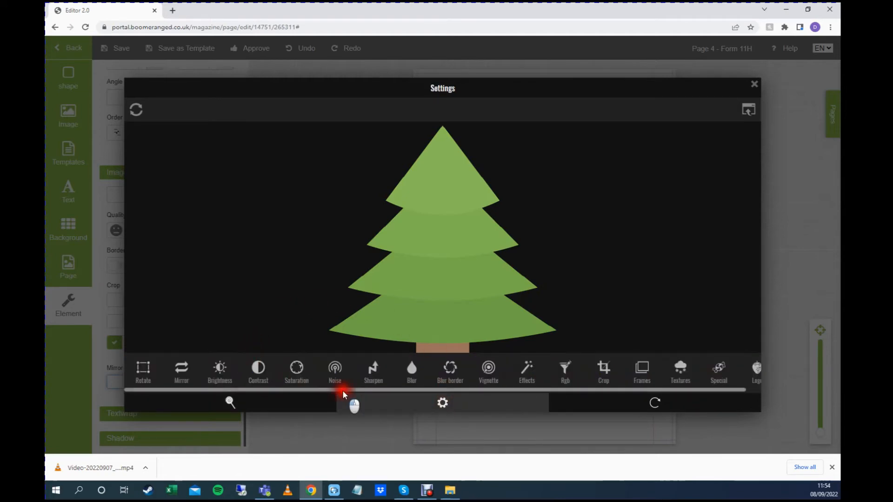
left_click_drag(342, 390, 431, 389)
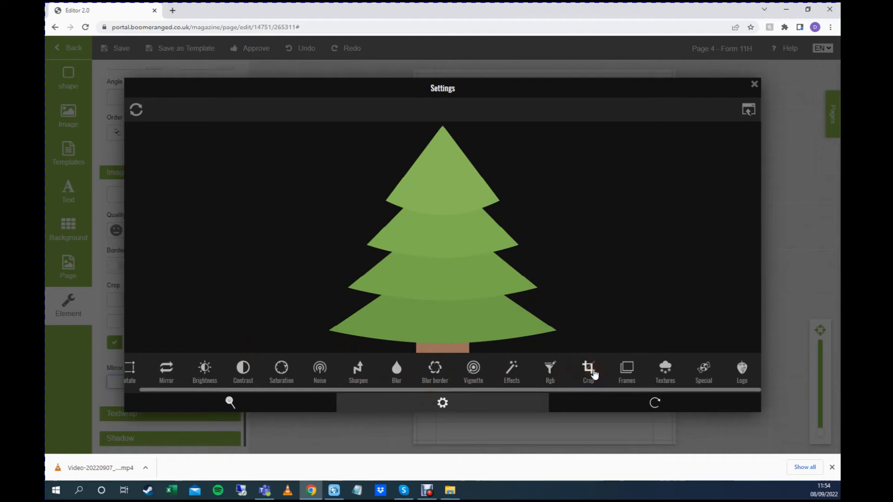
left_click(593, 373)
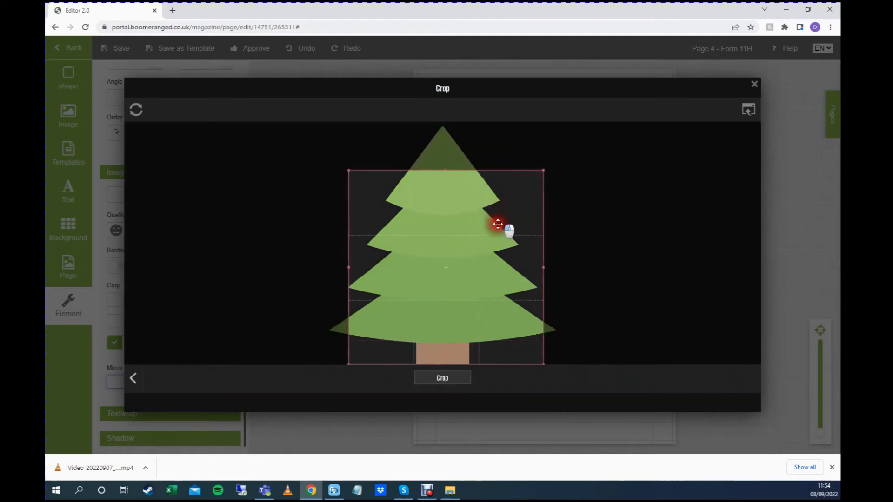
left_click_drag(552, 170, 554, 218)
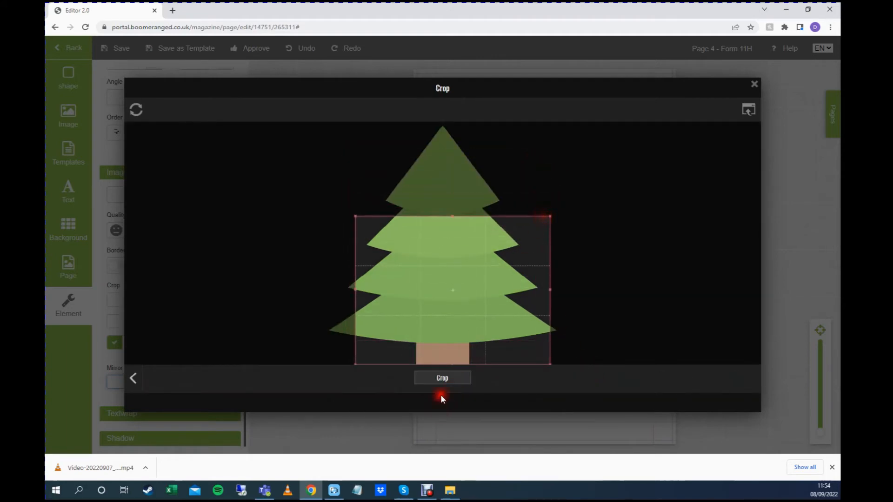
left_click(441, 380)
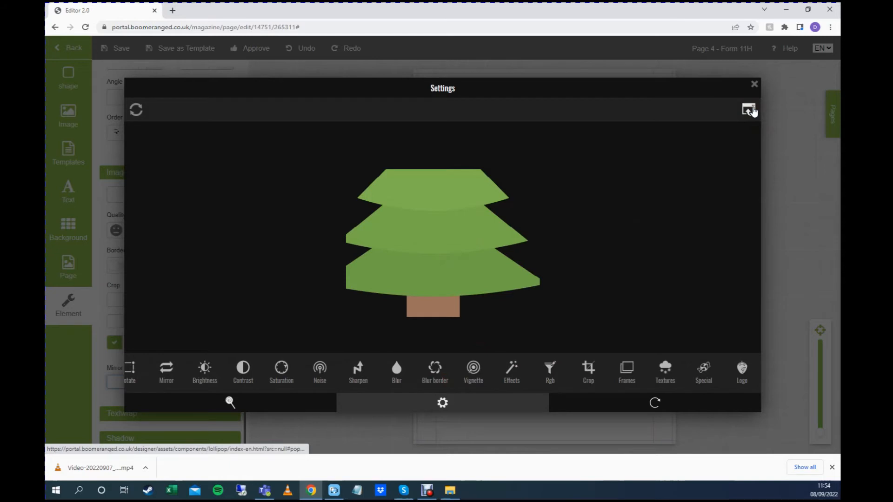
Step: Save the edited tree image to the page and move it to the right, clear of the original tree
left_click(750, 110)
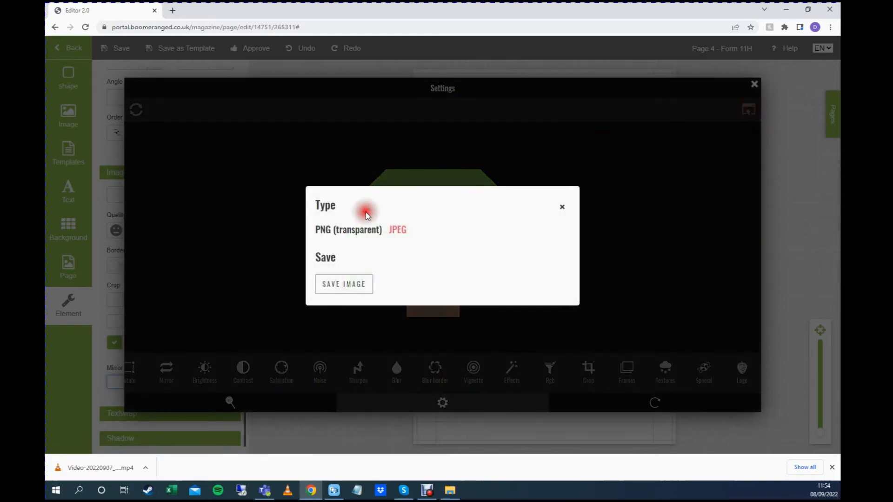
left_click(345, 285)
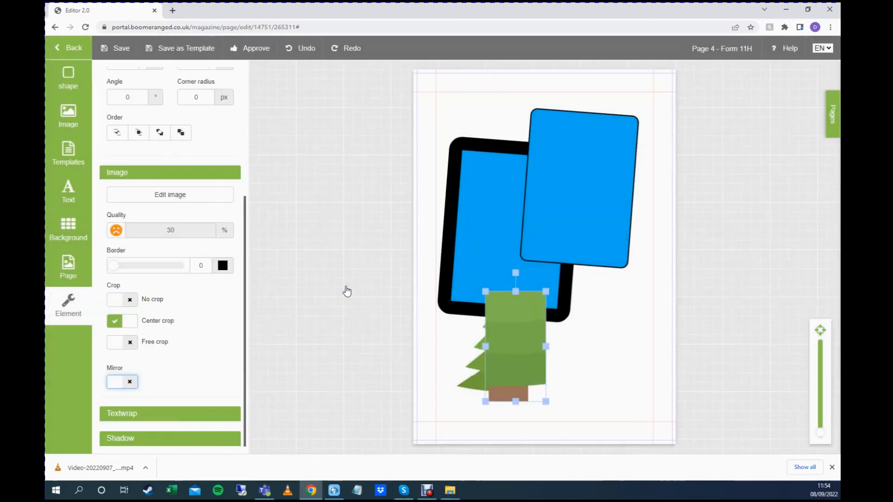
left_click_drag(530, 344, 594, 336)
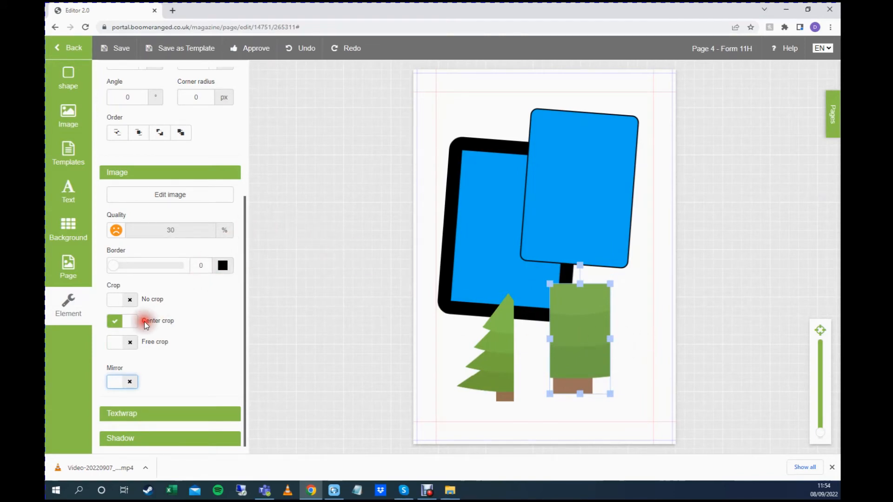
Step: Open the template library and look through the Group templates and the available template sources
scroll(146, 326, "up", 4)
left_click(69, 149)
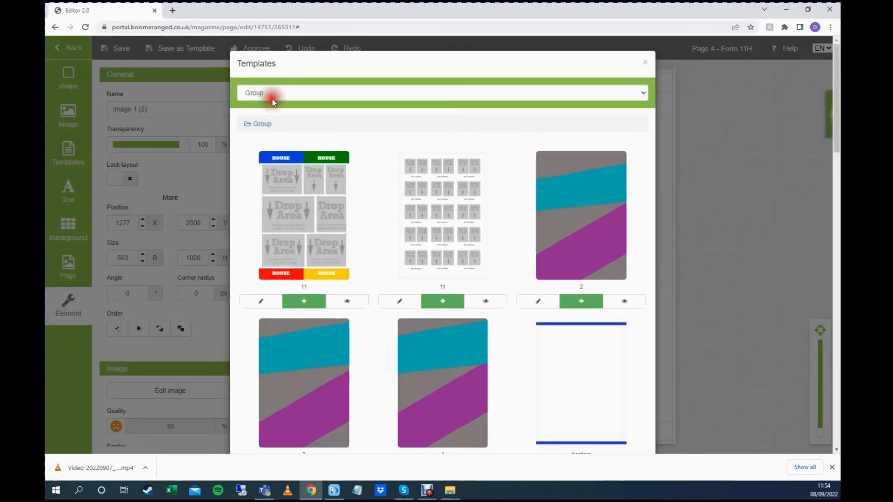
left_click(302, 96)
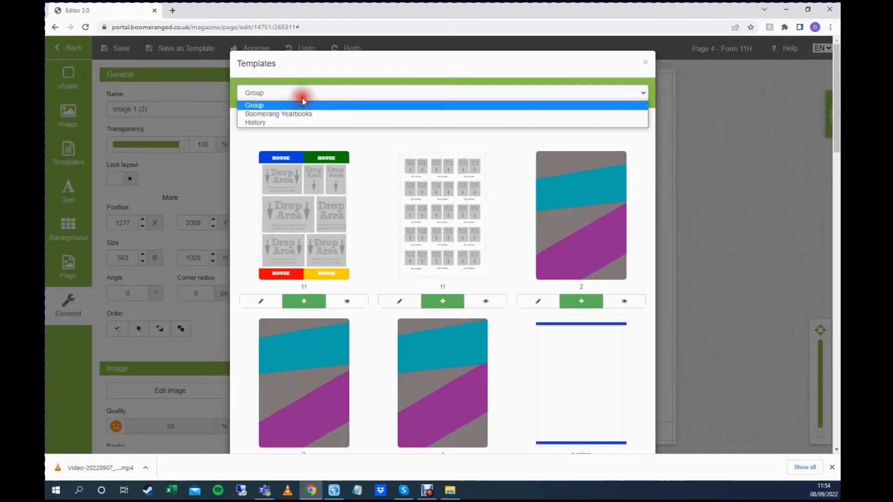
left_click(298, 94)
scroll(363, 205, "down", 5)
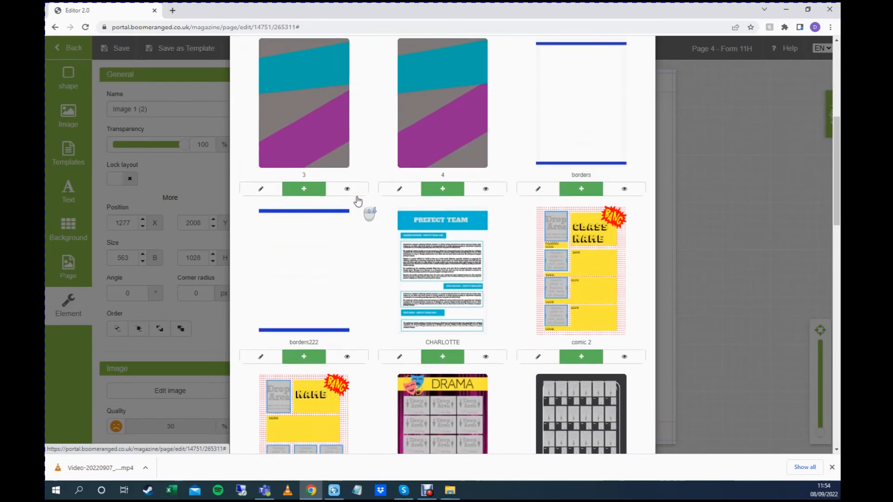
scroll(357, 201, "up", 5)
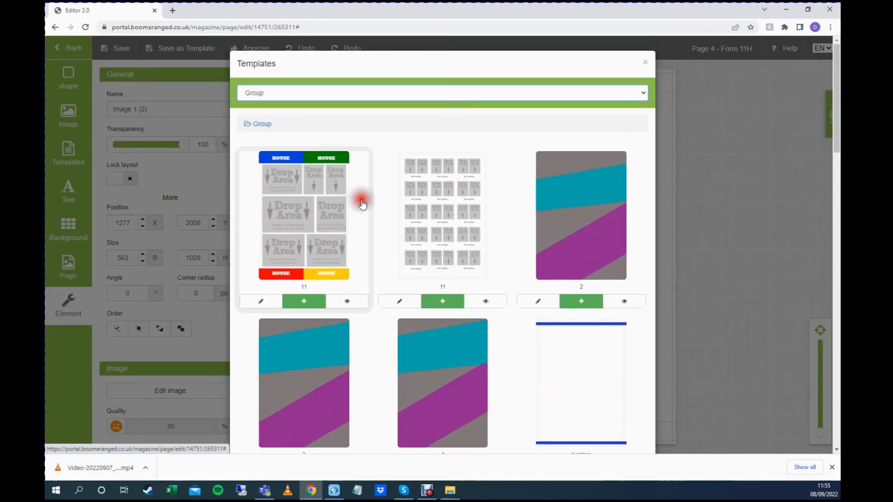
Step: Browse the Teacher's Comments and Theme - Film folders of the Boomerang Yearbooks templates
left_click(344, 93)
left_click(286, 114)
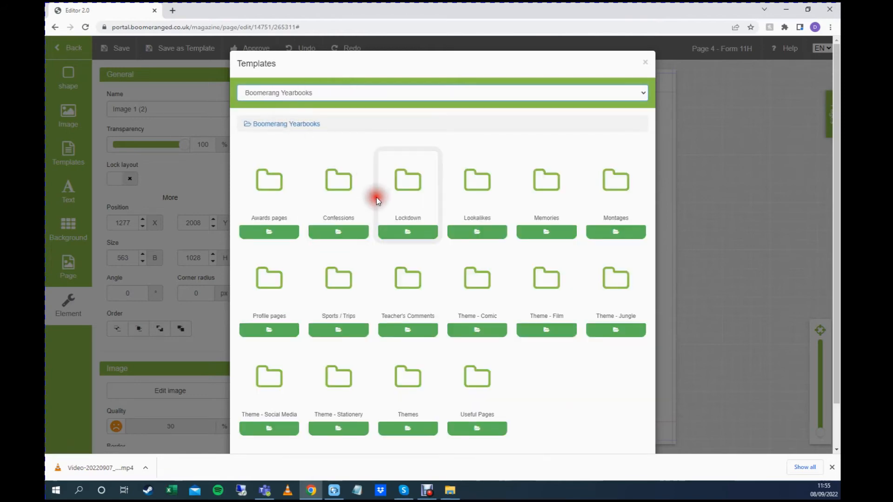
left_click(408, 280)
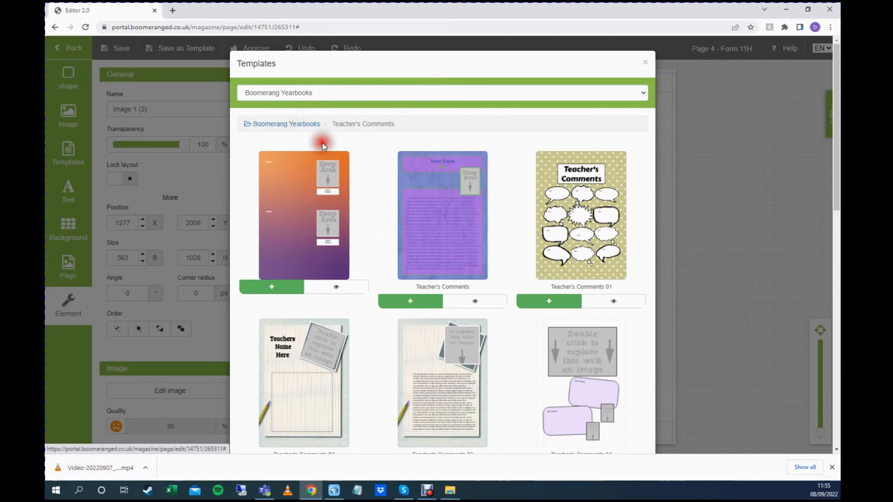
scroll(347, 210, "down", 10)
scroll(399, 308, "up", 10)
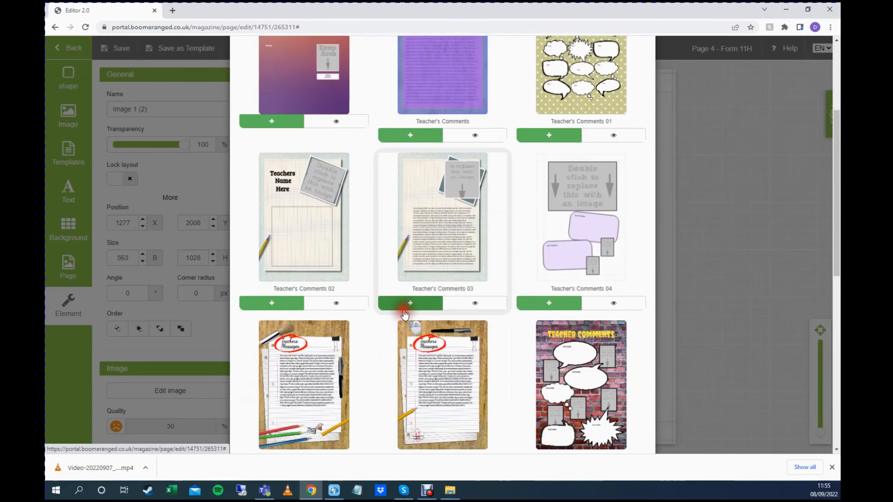
left_click(297, 125)
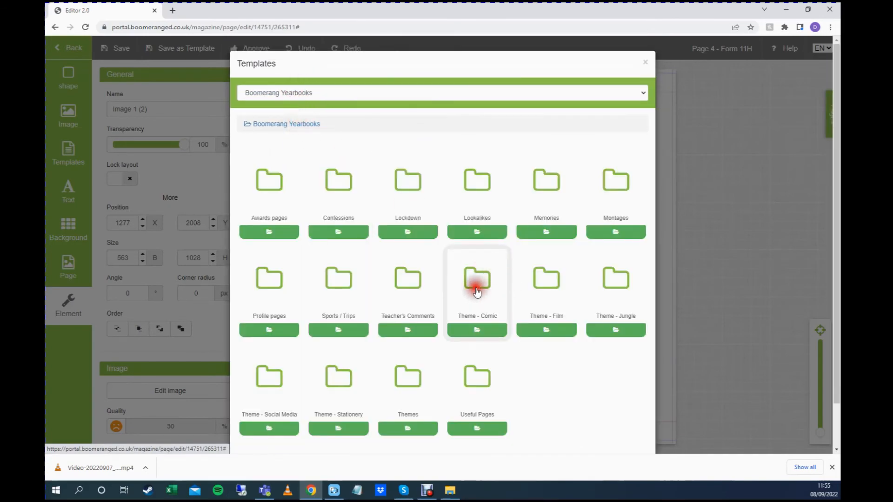
left_click(541, 293)
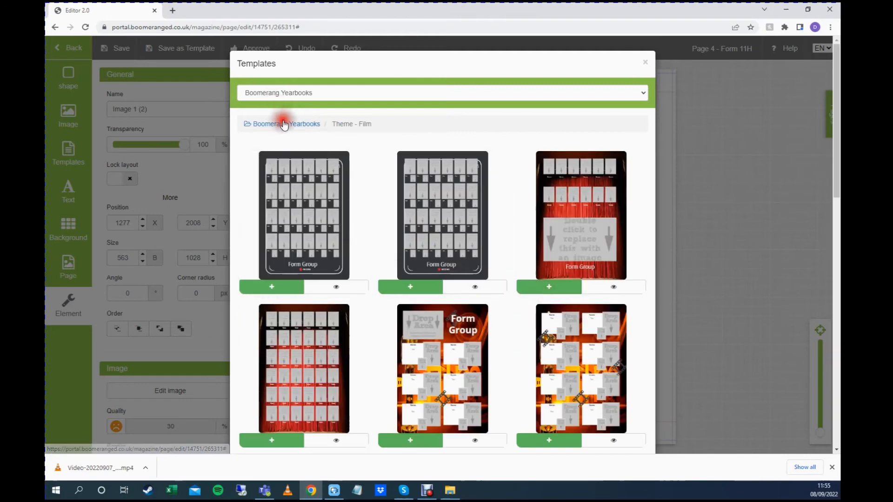
left_click(287, 123)
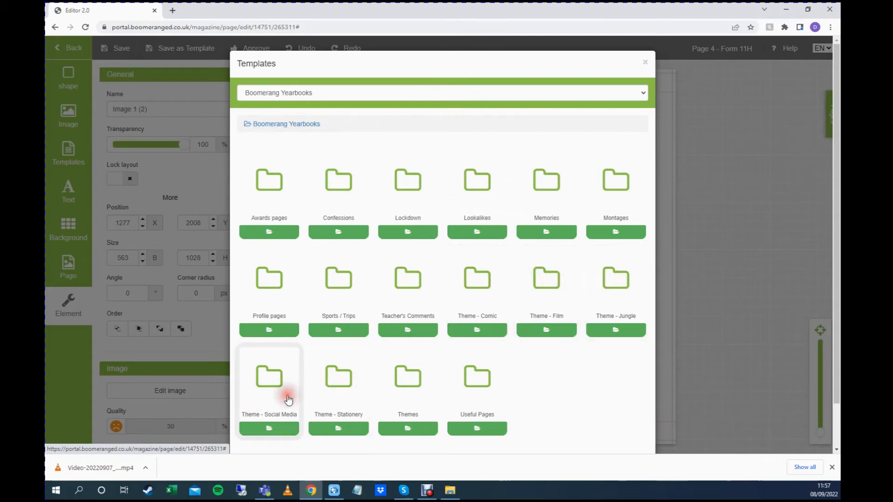
Step: Look through the Theme - Stationery templates and return to the Boomerang Yearbooks folder list
left_click(337, 390)
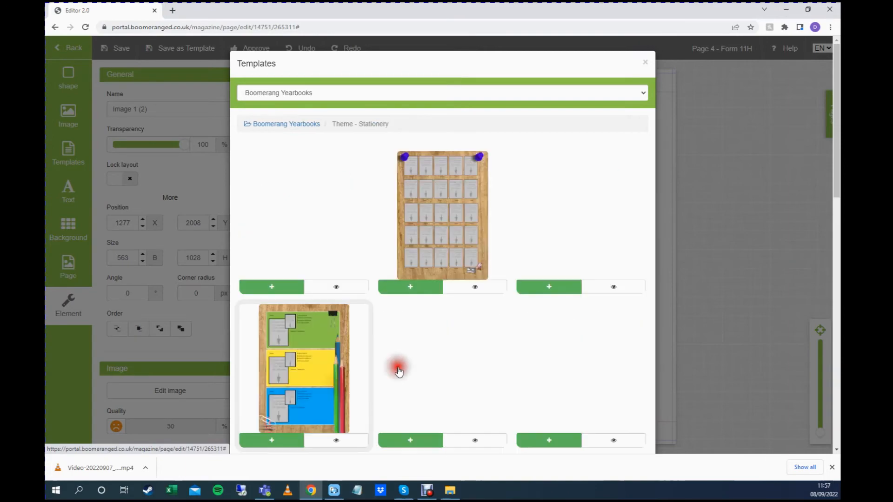
scroll(472, 214, "down", 4)
scroll(466, 233, "down", 10)
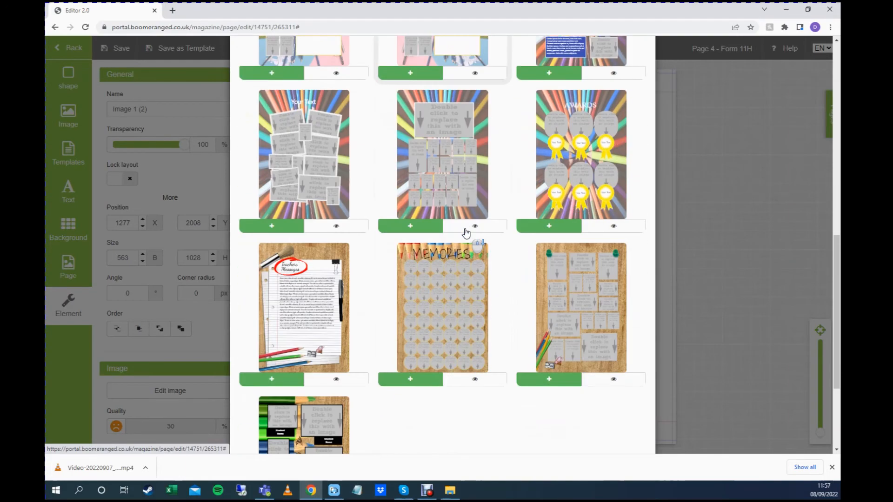
scroll(466, 232, "up", 6)
scroll(466, 232, "up", 5)
left_click(318, 113)
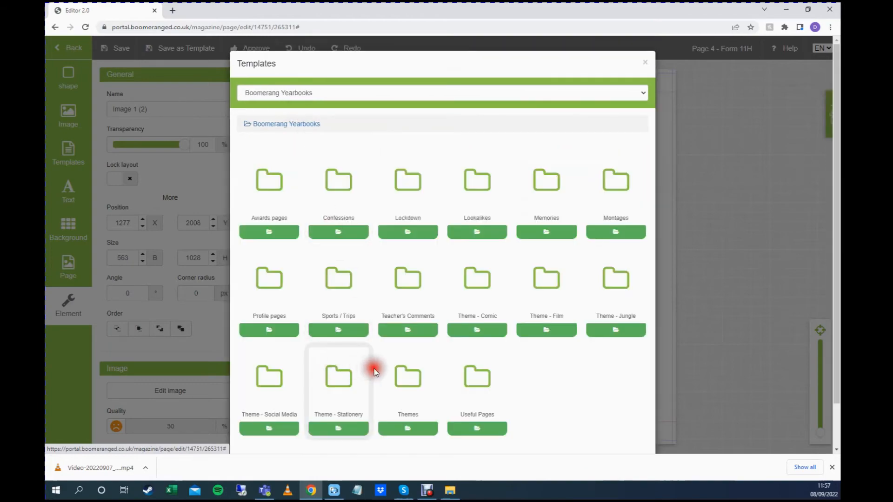
Step: Replace the whole page with the Theme - Stationery template showing a five-by-five photo grid on wood with two blue pins
left_click(341, 382)
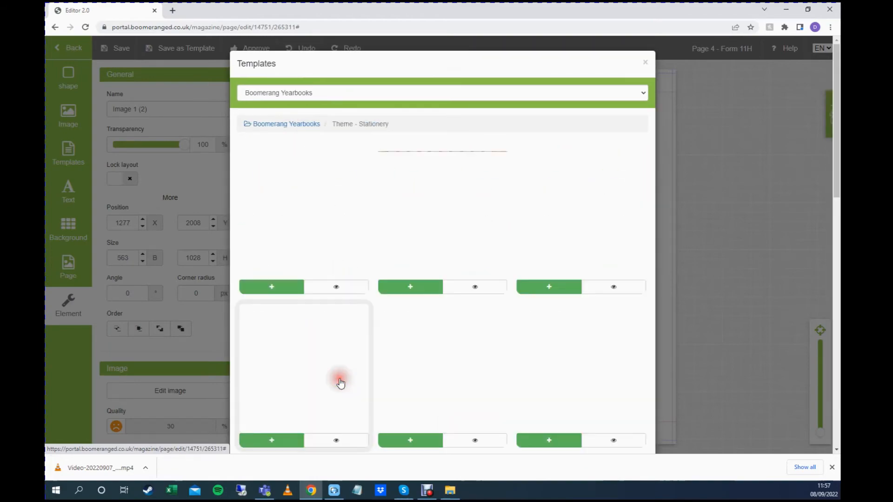
scroll(432, 216, "down", 5)
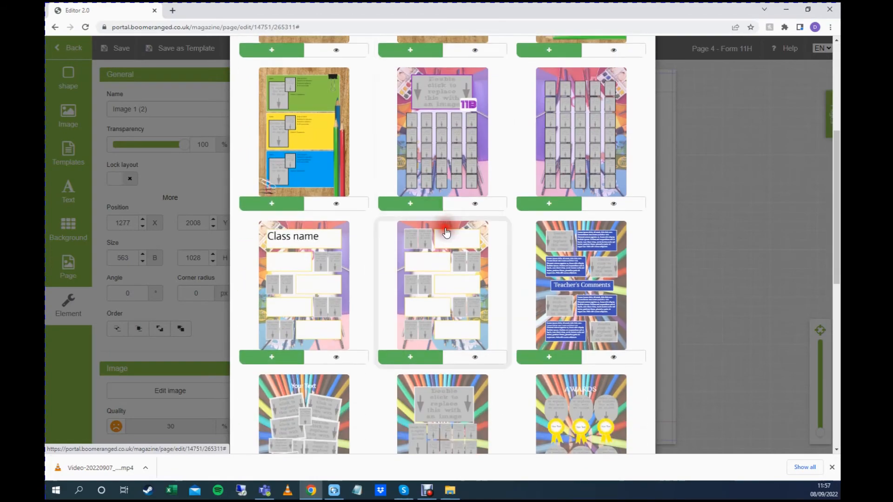
scroll(442, 216, "up", 5)
double_click(446, 216)
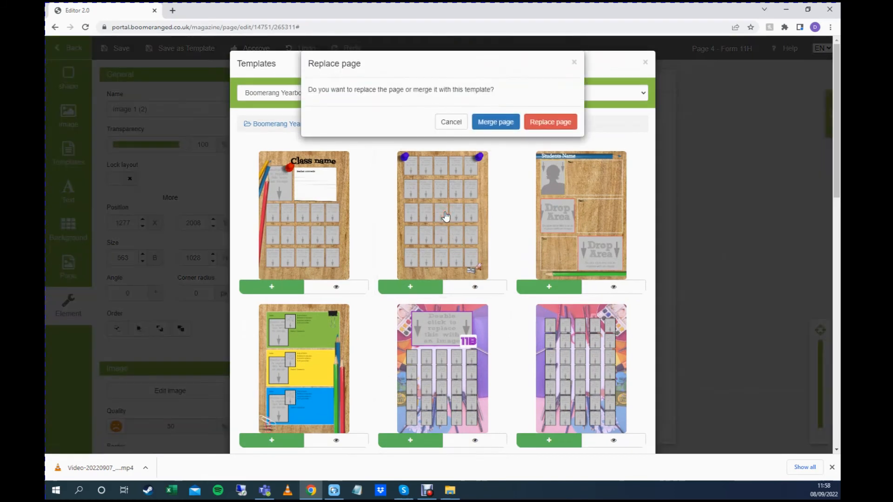
left_click(505, 122)
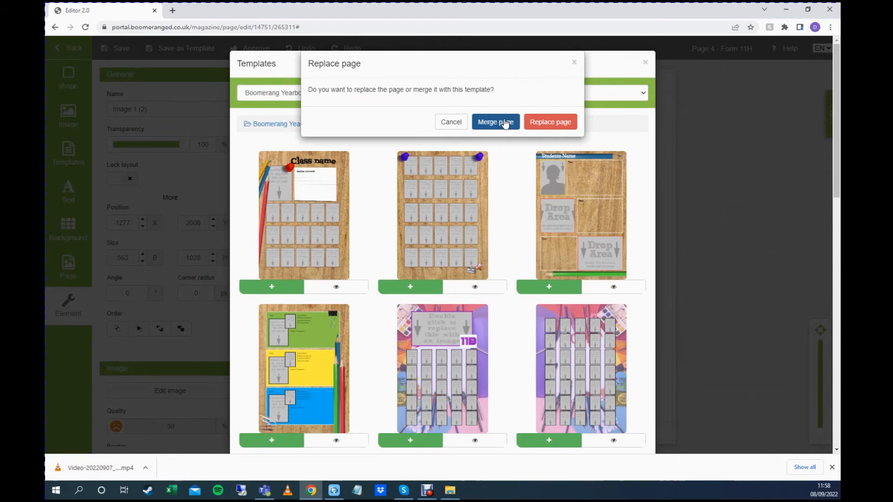
left_click(565, 123)
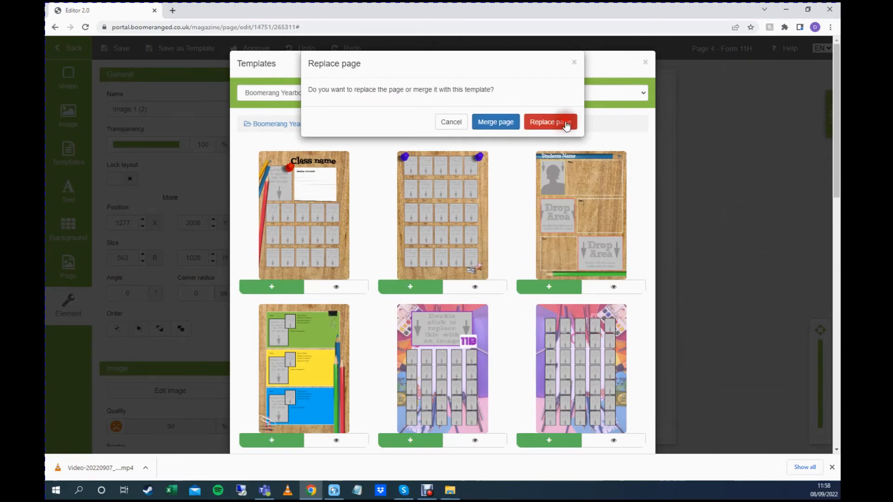
left_click(565, 123)
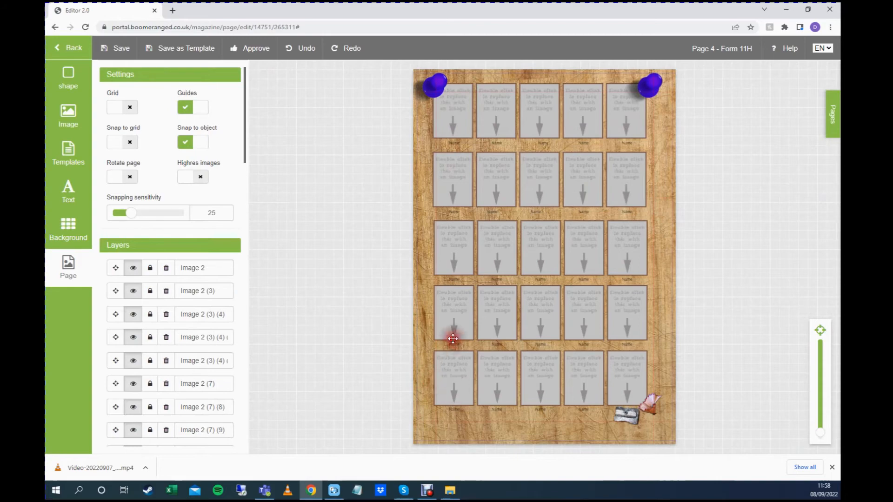
Step: Fill the second row's first placeholder with the sunflower and its third placeholder with the red rose from the Nature images
left_click(451, 175)
double_click(451, 175)
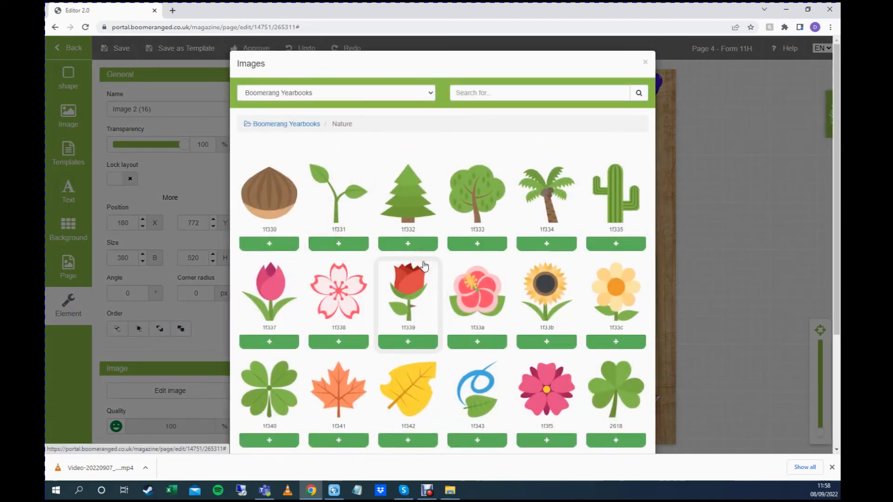
left_click(549, 295)
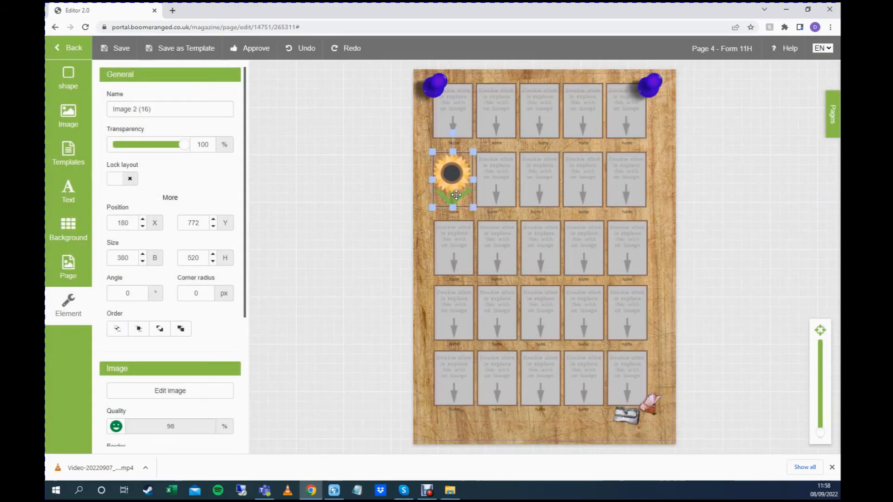
double_click(534, 186)
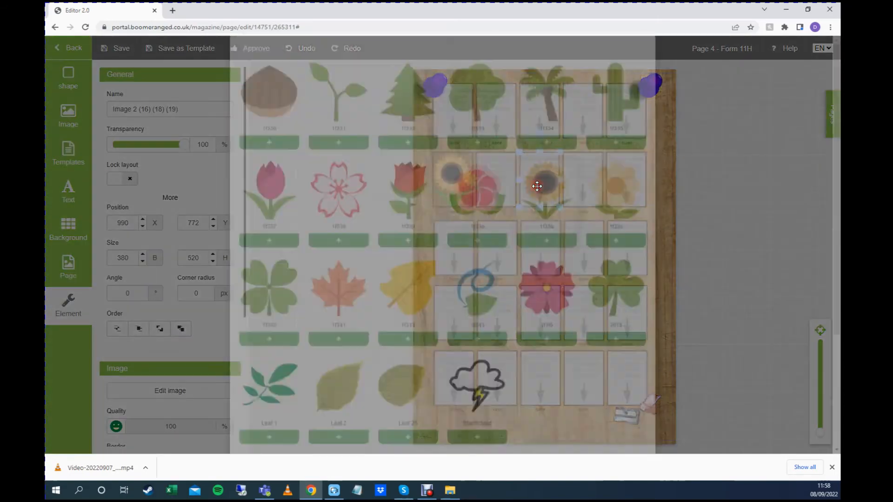
left_click(424, 303)
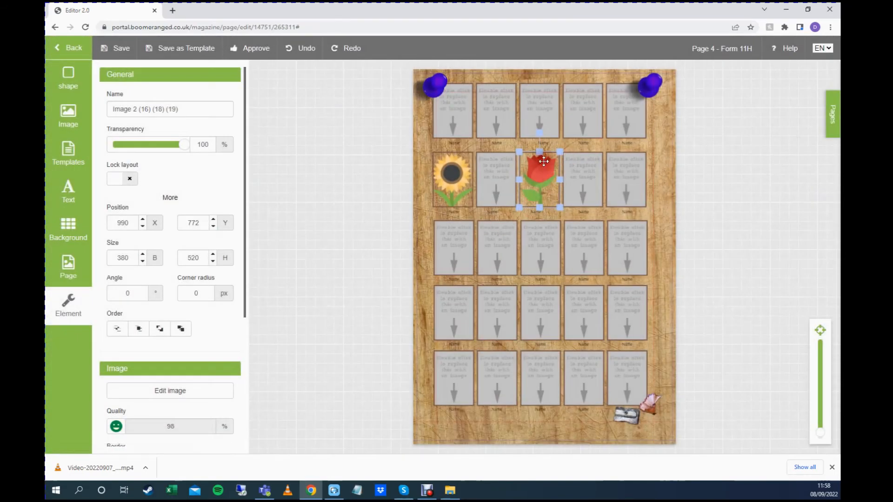
Step: Add a new text box in the Acme font and place it over the third row's first placeholder
left_click(419, 227)
left_click(428, 194)
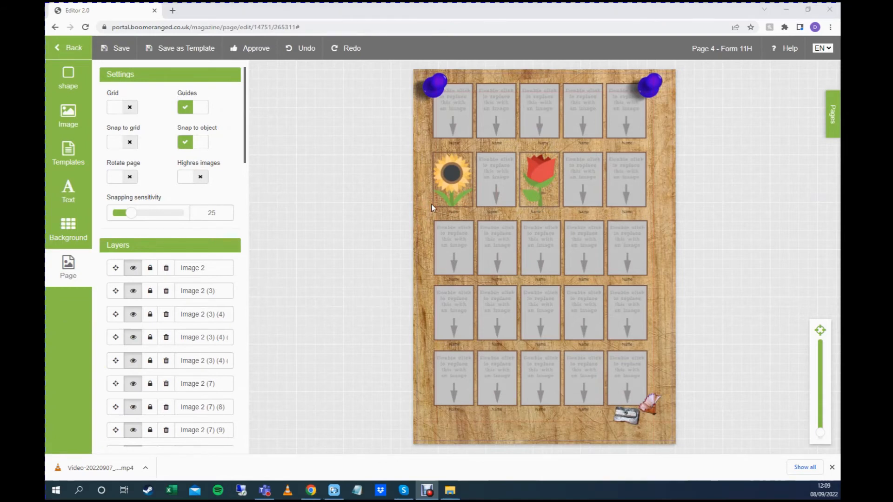
left_click(60, 190)
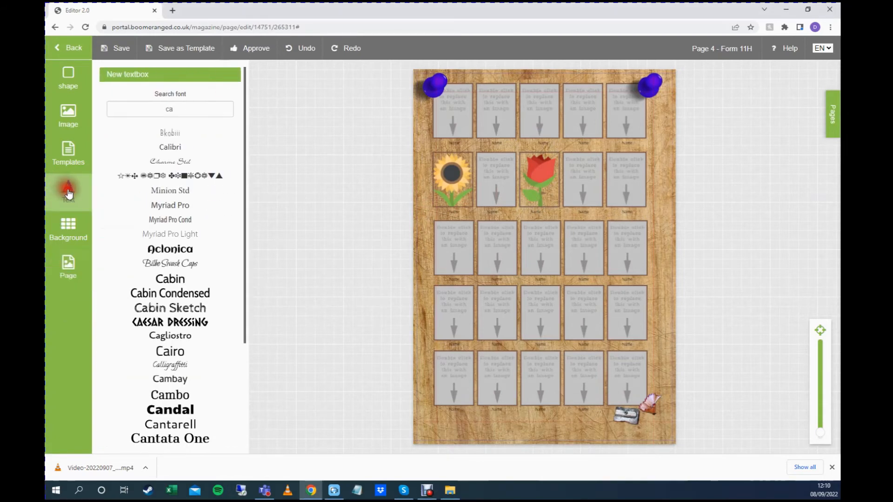
left_click(150, 110)
key("BackSpace")
key("BackSpace")
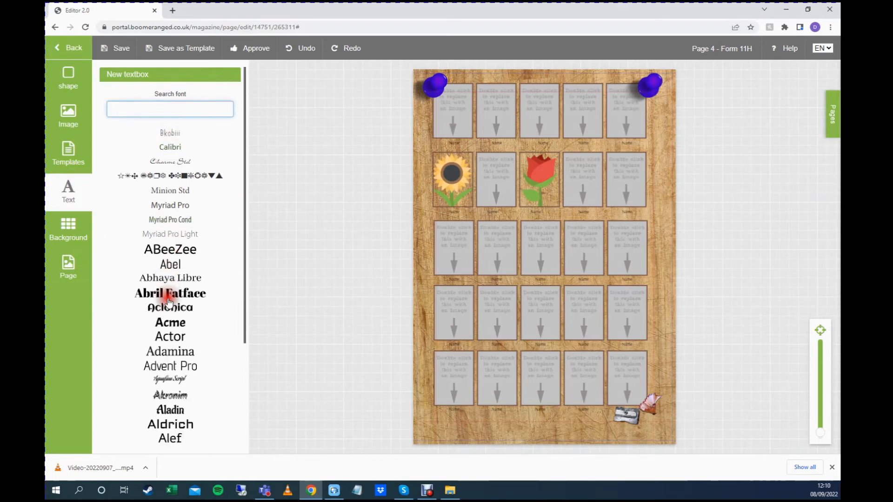
left_click(174, 328)
left_click_drag(460, 168, 463, 249)
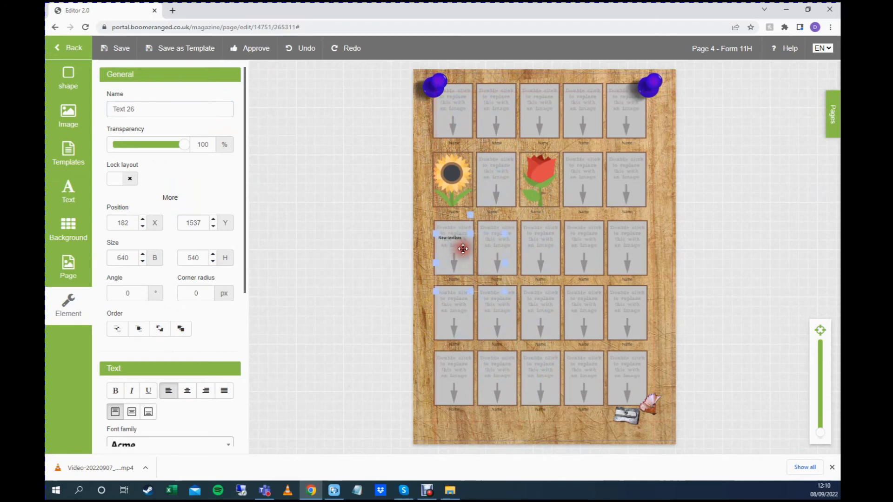
Step: Try selecting the caption under the first row's first placeholder for text editing, and deselect it again
left_click(455, 142)
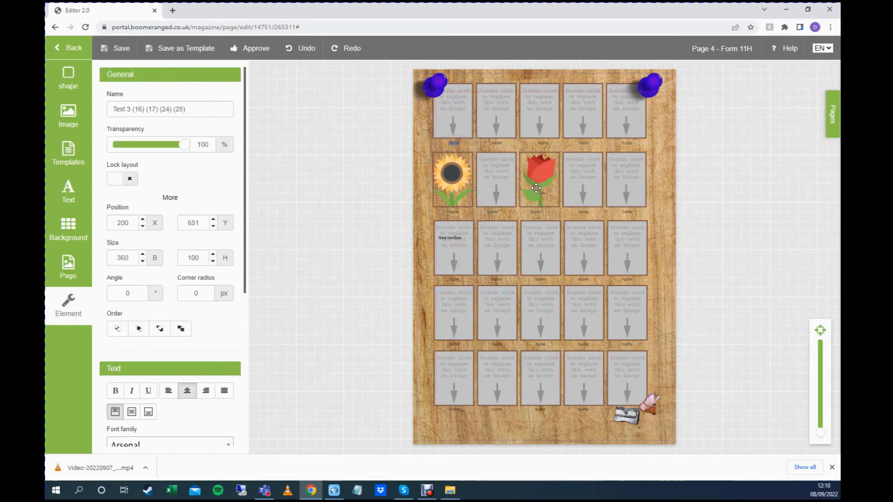
left_click(429, 176)
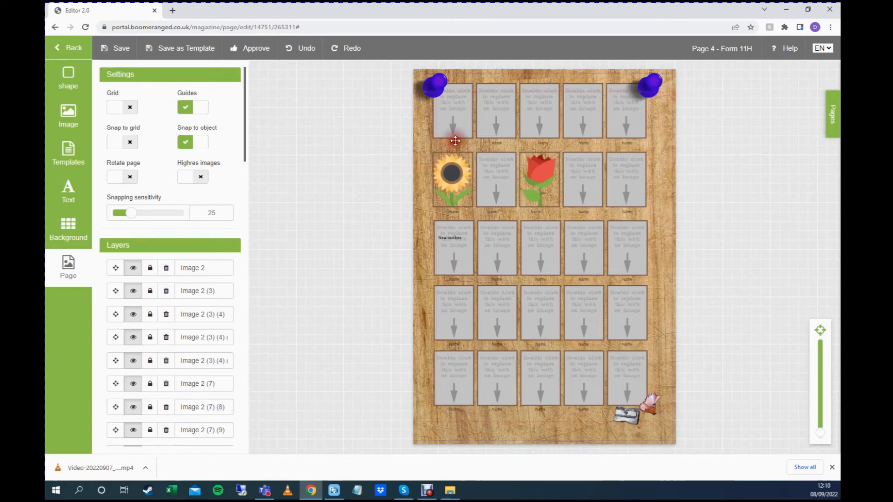
left_click(453, 142)
left_click(430, 158)
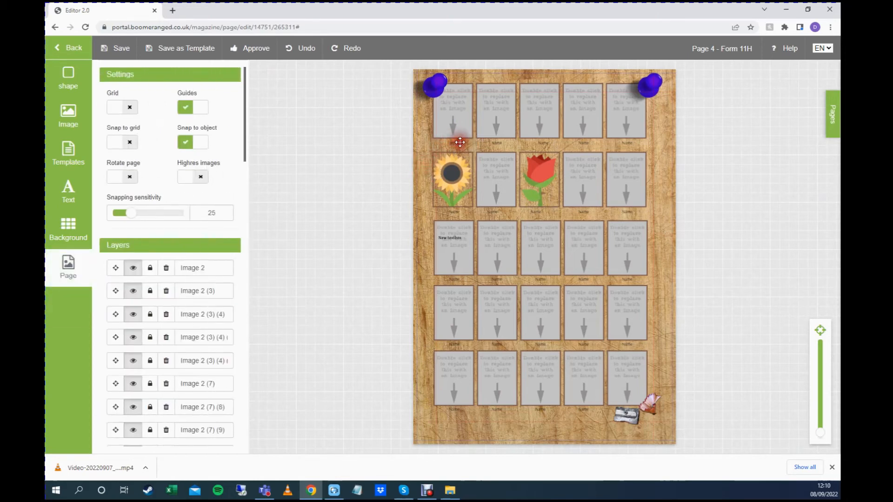
left_click(428, 157)
left_click(423, 169)
Step: Set the background colour of the caption under the first row's first placeholder to light blue #00bcd4
left_click(453, 141)
left_click(188, 221)
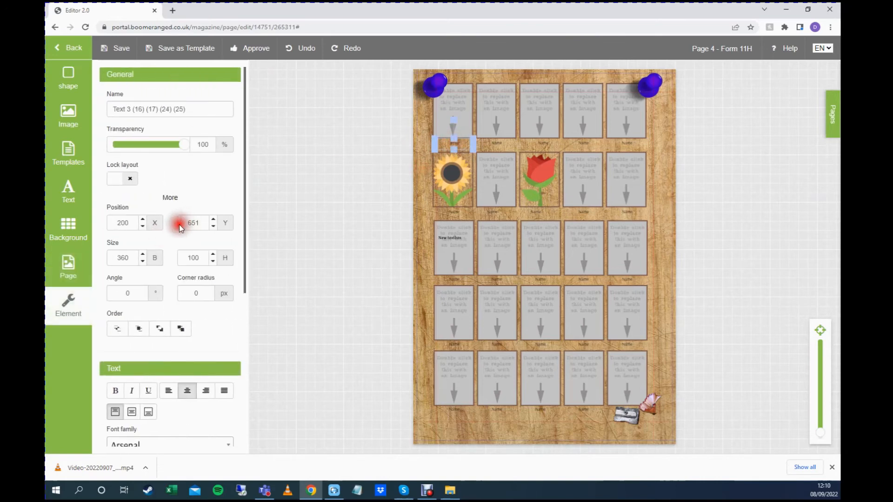
scroll(176, 228, "down", 4)
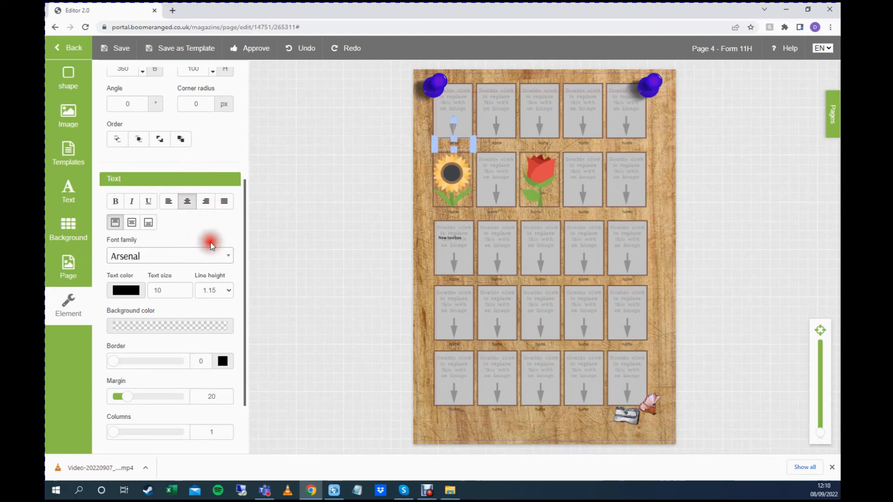
scroll(205, 256, "down", 1)
left_click(155, 209)
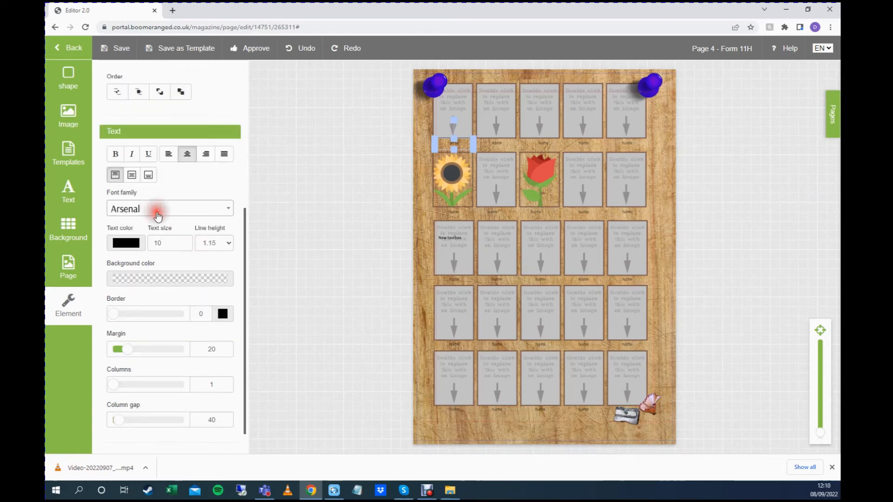
left_click(183, 181)
scroll(184, 186, "down", 1)
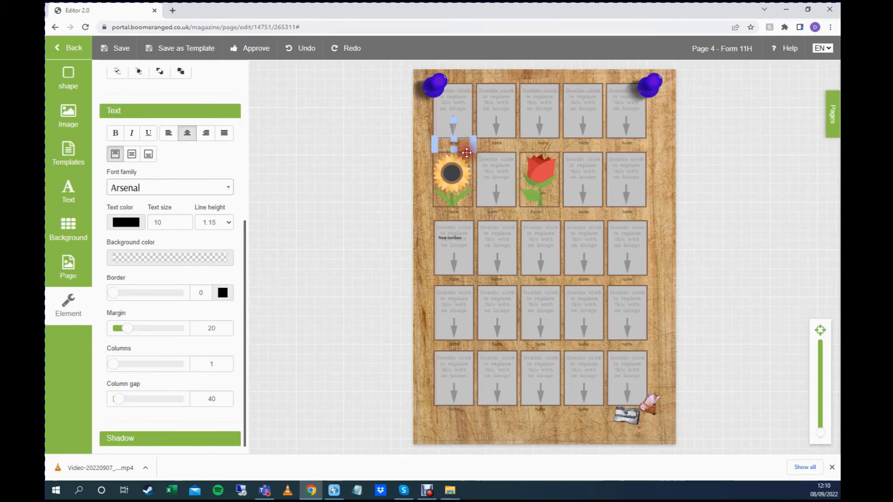
left_click(171, 258)
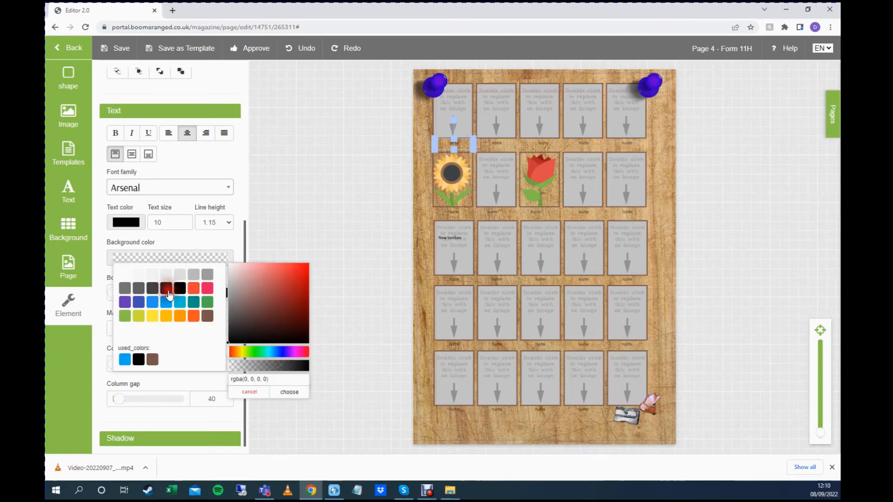
left_click(180, 302)
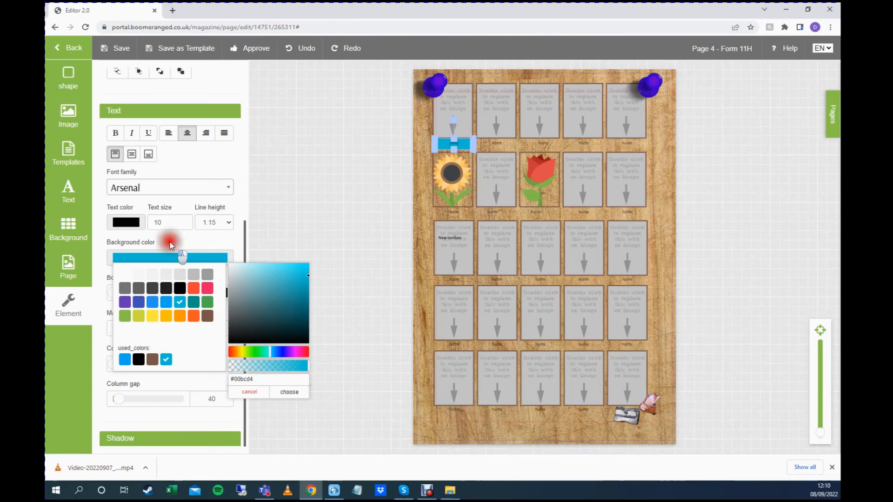
left_click(173, 254)
left_click(428, 210)
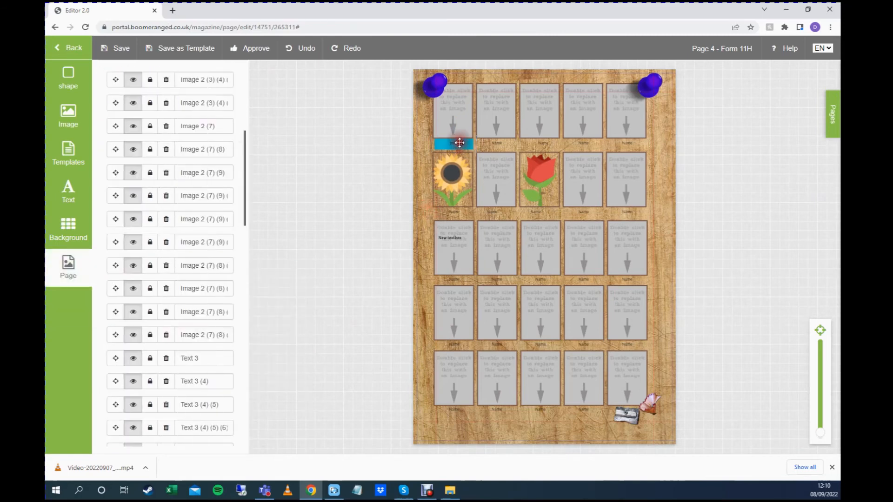
Step: Change the text colour of the blue caption in the first row to white
left_click(454, 139)
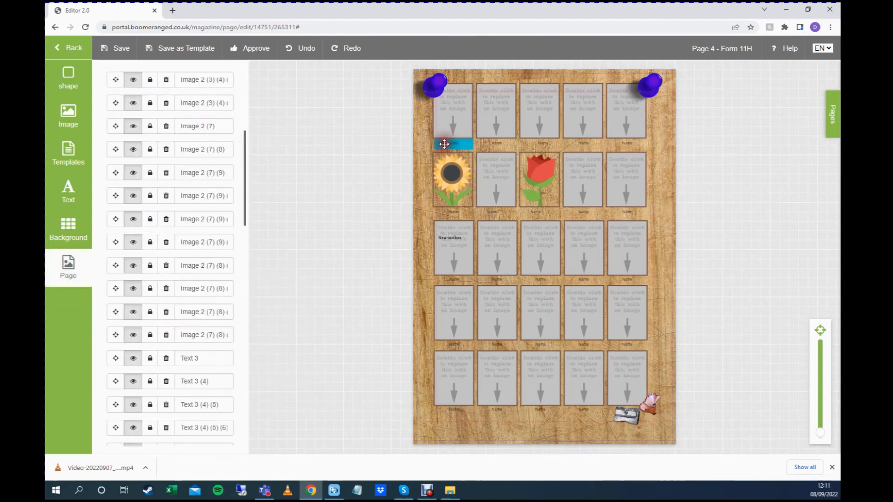
left_click(423, 174)
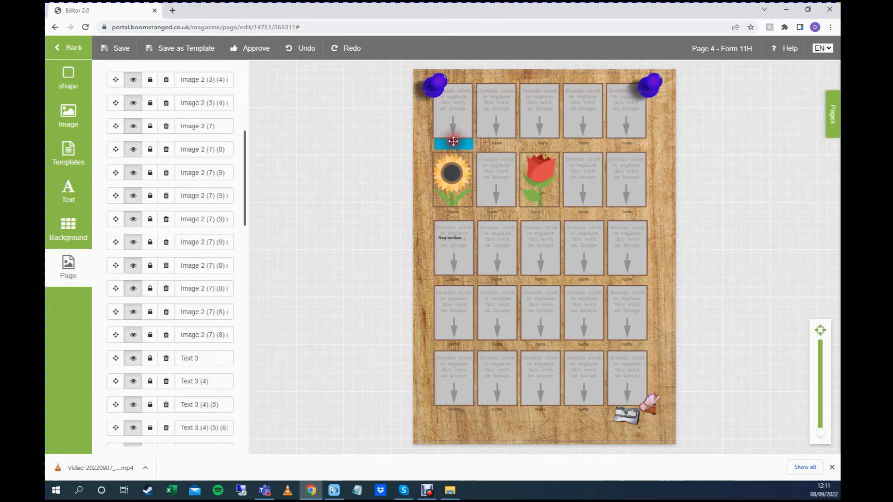
left_click(453, 141)
left_click(126, 222)
left_click(128, 242)
left_click(426, 181)
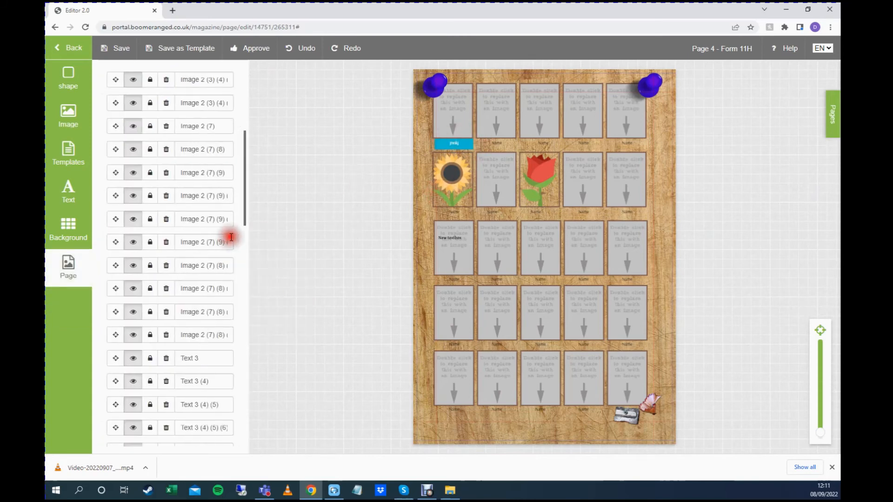
Step: Shift the first row's first placeholder slightly to try out the page's Snap to object setting
left_click(454, 141)
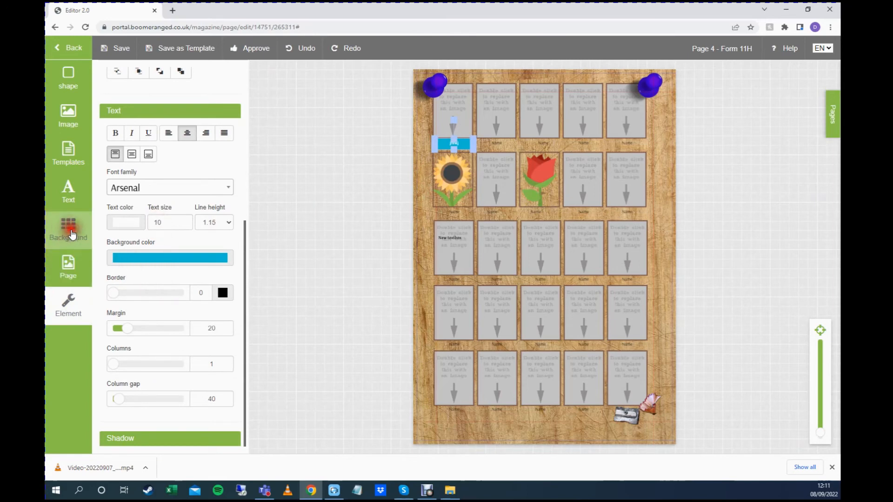
left_click(69, 266)
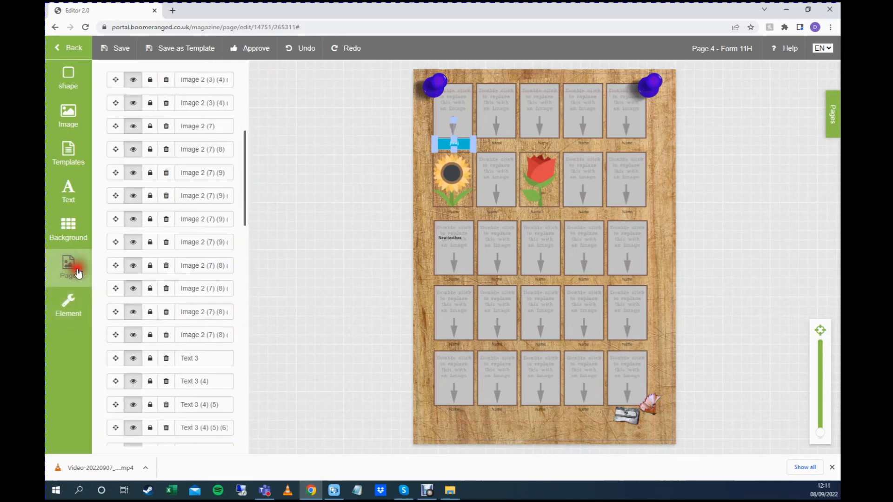
scroll(167, 224, "up", 10)
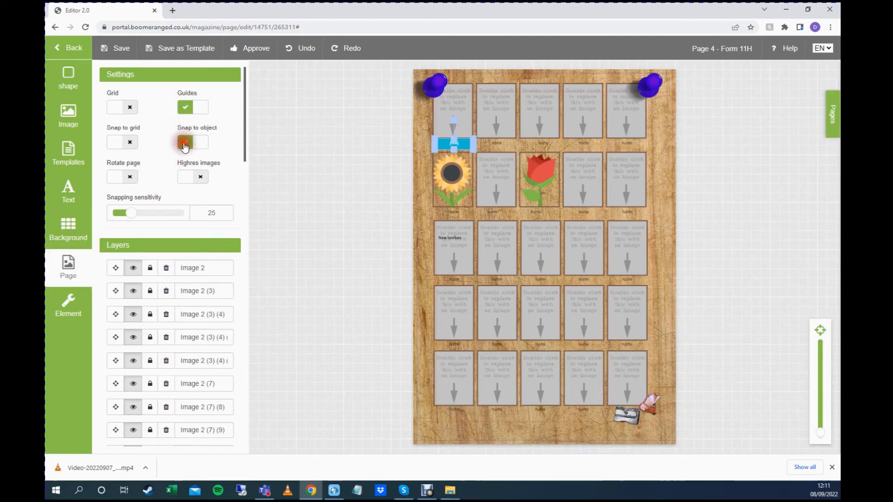
mouse_move(457, 110)
left_mouse_down()
mouse_move(587, 235)
mouse_move(533, 259)
mouse_move(436, 262)
mouse_move(463, 219)
mouse_move(556, 219)
mouse_move(454, 94)
mouse_move(461, 106)
left_mouse_up()
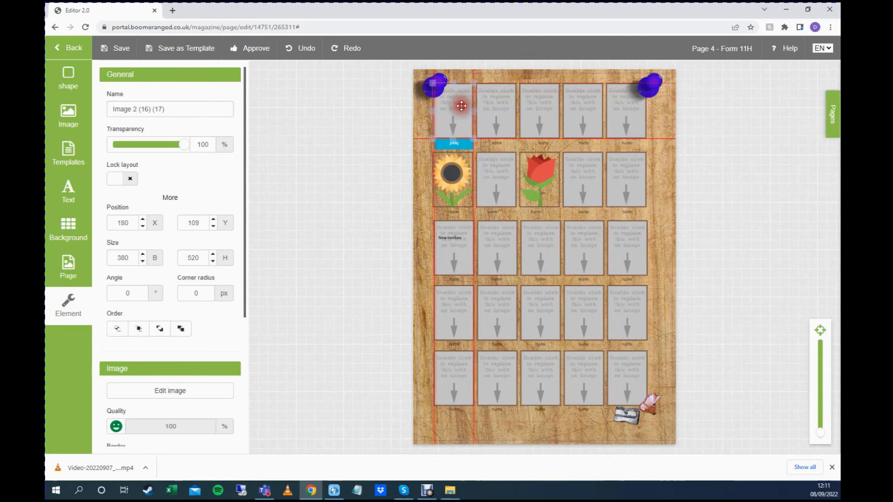
left_click_drag(462, 106, 461, 106)
left_click(63, 270)
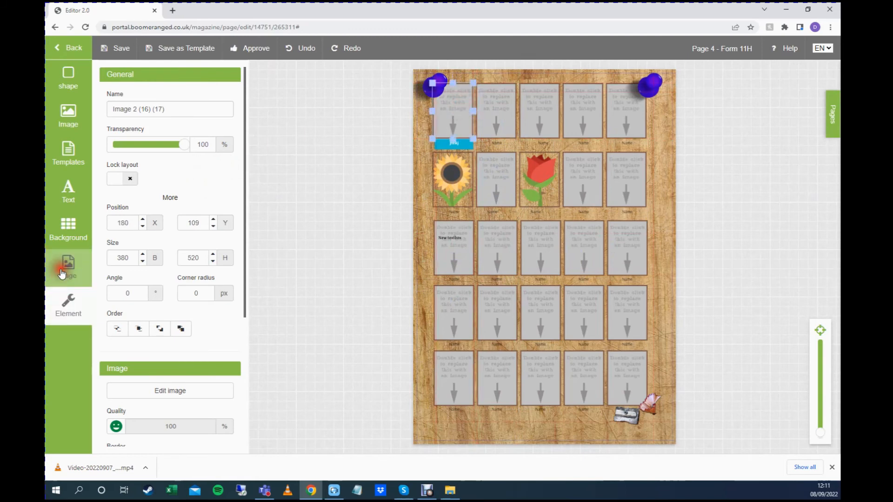
left_click(189, 148)
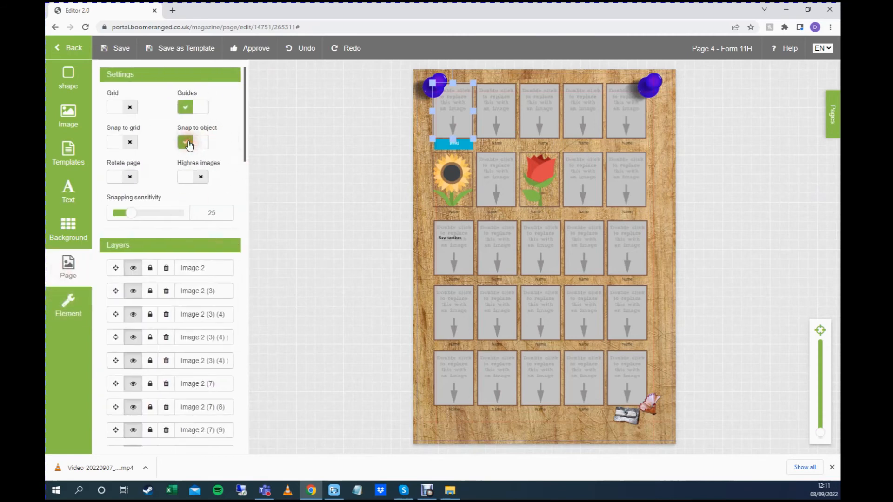
left_click_drag(472, 83, 456, 112)
Step: Lock the text layers Text 3 (4) (5), the two starting with Text 3 (4) (5) (6), and Text 3 (8)
scroll(160, 167, "down", 3)
scroll(193, 149, "down", 4)
scroll(200, 190, "down", 3)
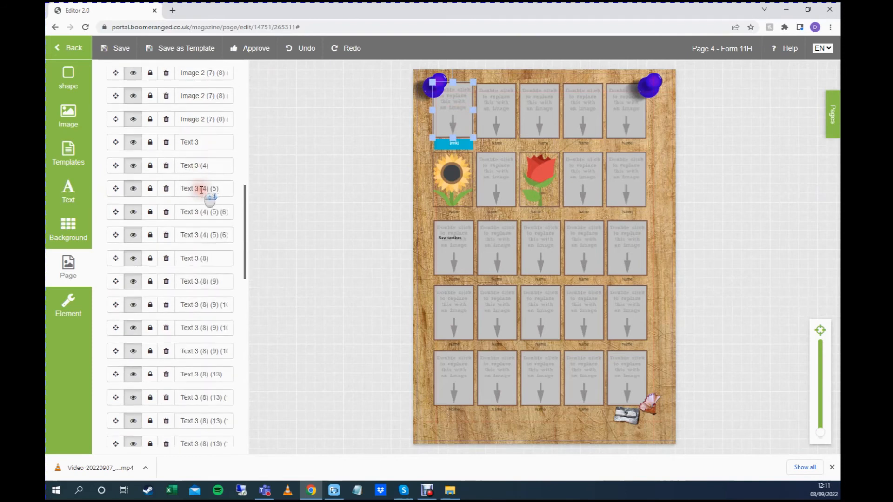
left_click(149, 235)
left_click(149, 189)
left_click(149, 211)
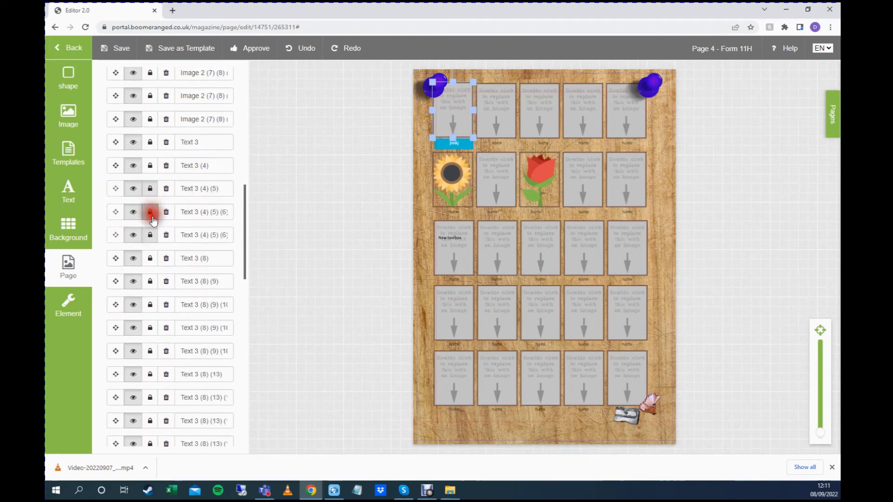
left_click(150, 258)
left_click(150, 282)
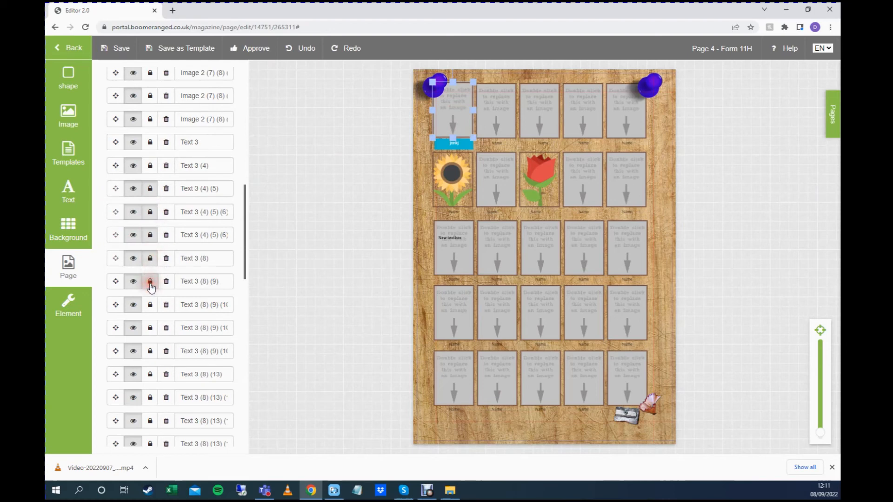
Step: Lock the upper-left blue pin's layer, Image 26 (27), and try selecting the pin on the page
left_click(440, 81)
left_click(418, 143)
left_click(68, 266)
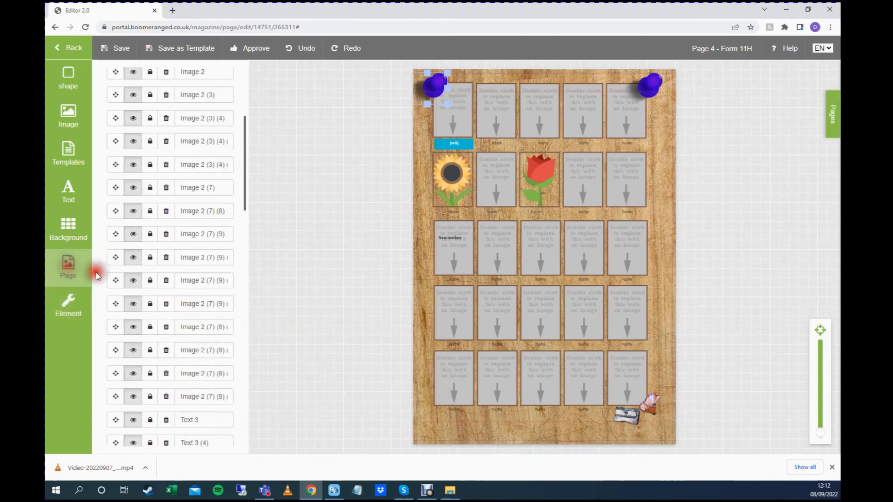
left_click(149, 251)
scroll(149, 253, "down", 15)
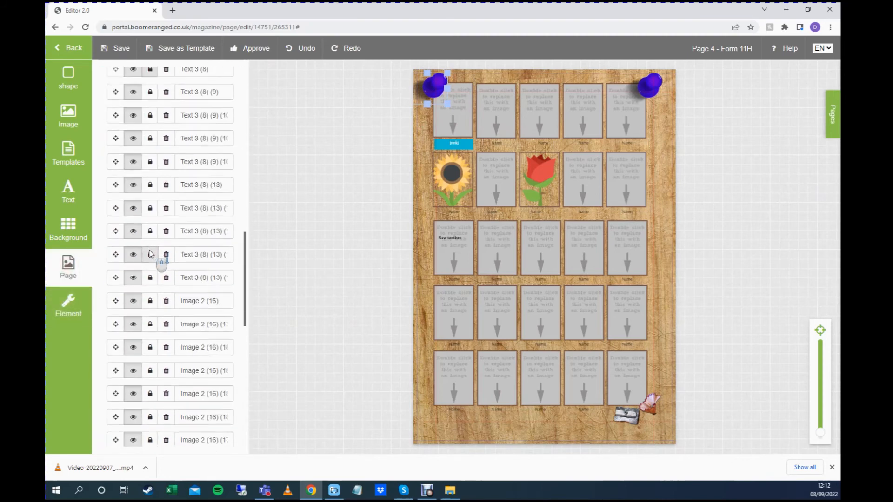
left_click(149, 362)
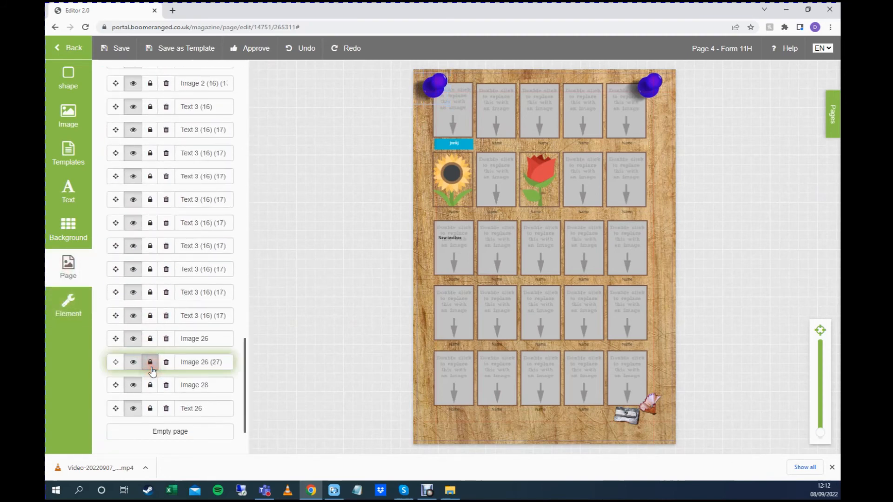
left_click(425, 119)
left_click(437, 89)
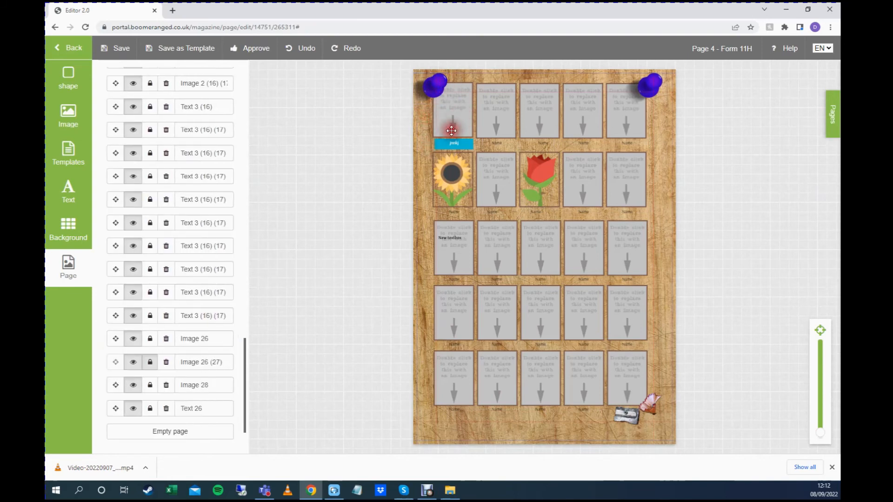
Step: Empty page 4, removing all of its layers and the template background
scroll(158, 233, "up", 6)
scroll(162, 237, "down", 6)
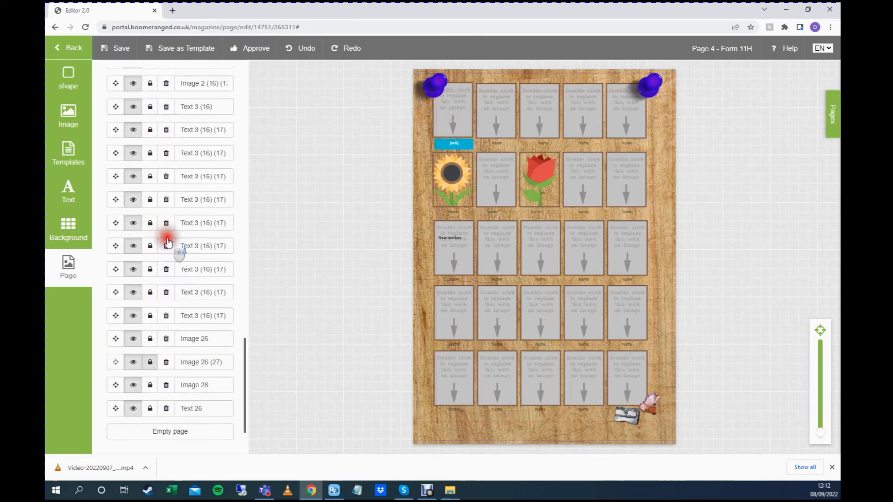
left_click(181, 424)
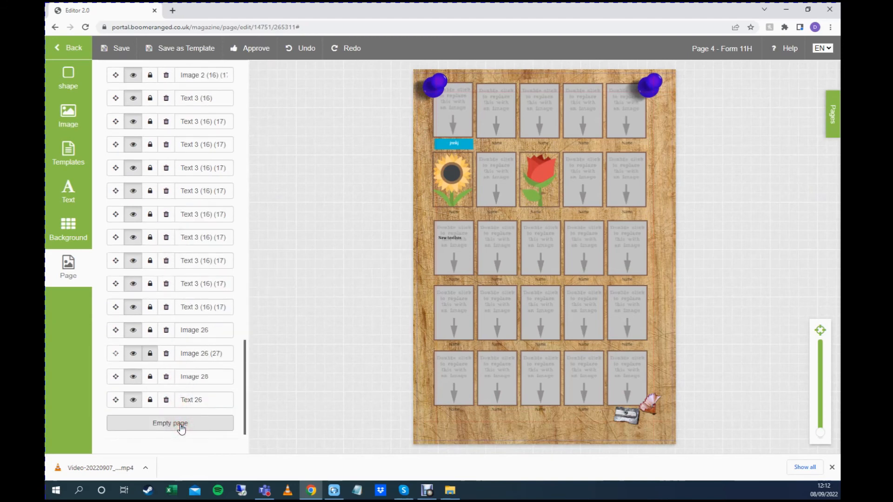
left_click(181, 427)
left_click(71, 261)
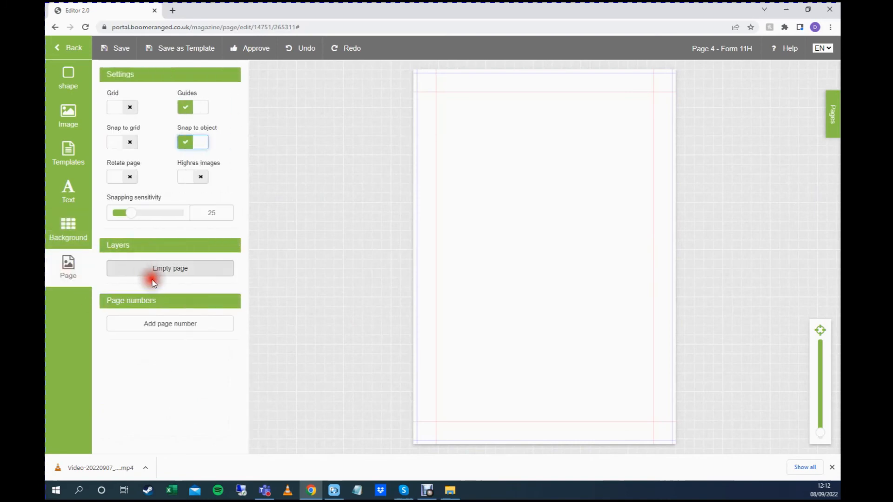
Step: Add a page number to the emptied page
left_click(177, 326)
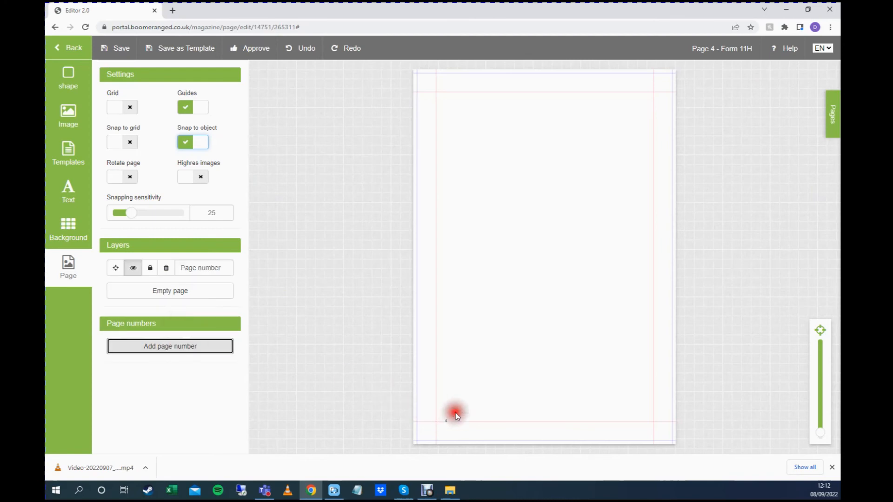
left_click(495, 332)
left_click_drag(470, 277, 444, 259)
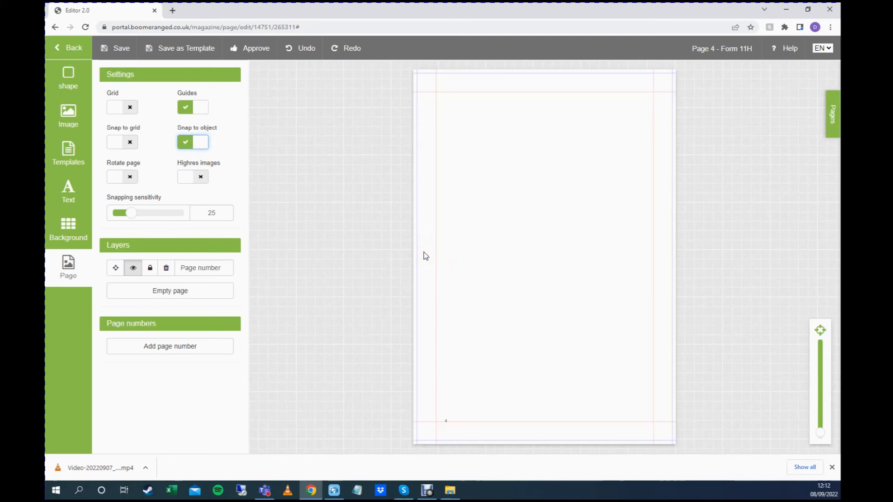
Step: Open page 4's background settings and view the background colour palette
left_click(422, 133)
left_click(419, 129)
left_click(405, 133)
left_click(68, 228)
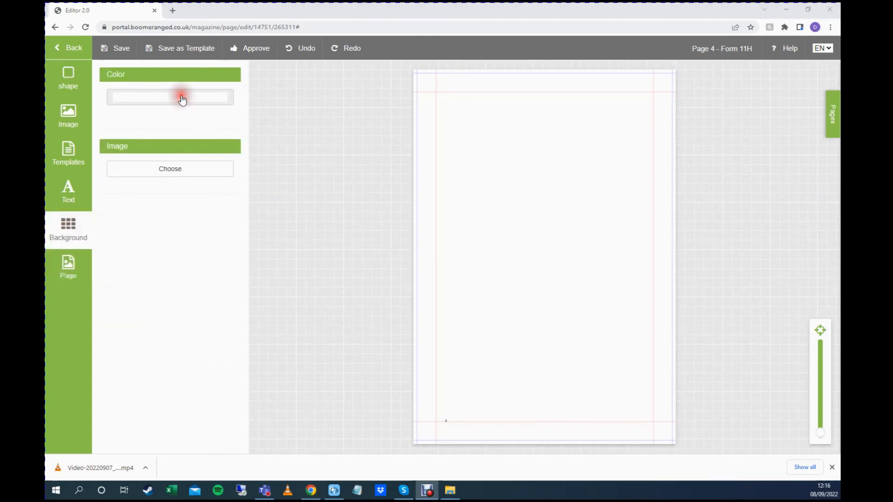
left_click(182, 99)
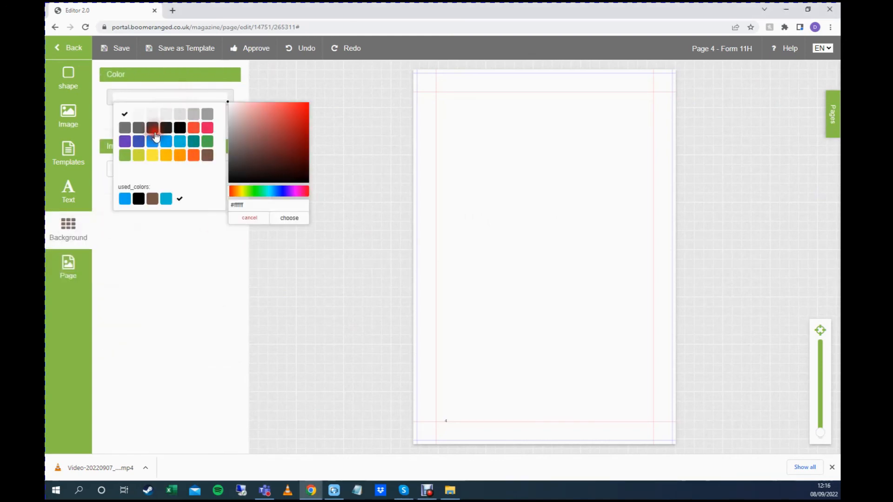
left_click(191, 274)
Step: Set the paperclip image 1f4ce from the Boomerang Yearbooks Education folder as the page background
left_click(160, 173)
left_click(158, 171)
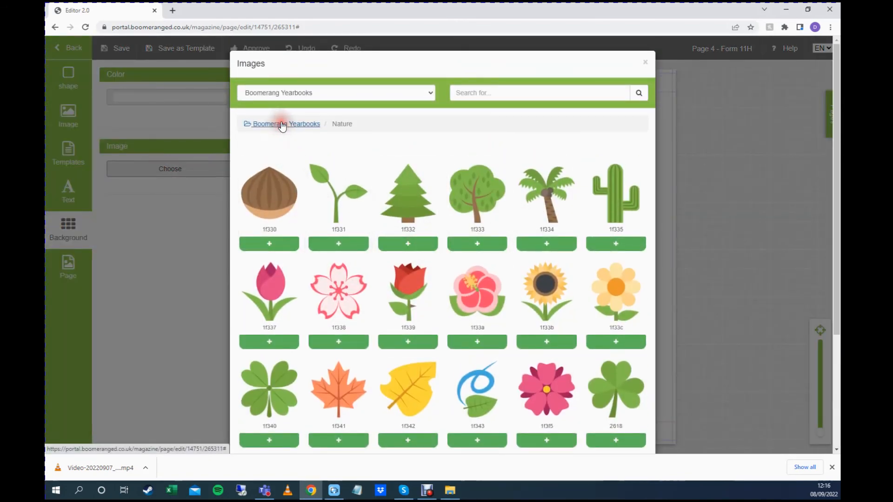
left_click(312, 125)
scroll(419, 281, "down", 2)
left_click(475, 131)
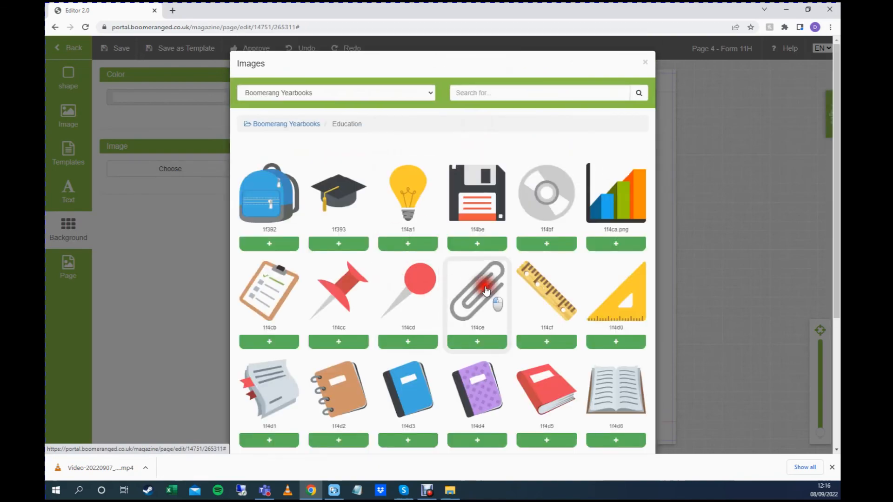
left_click(485, 291)
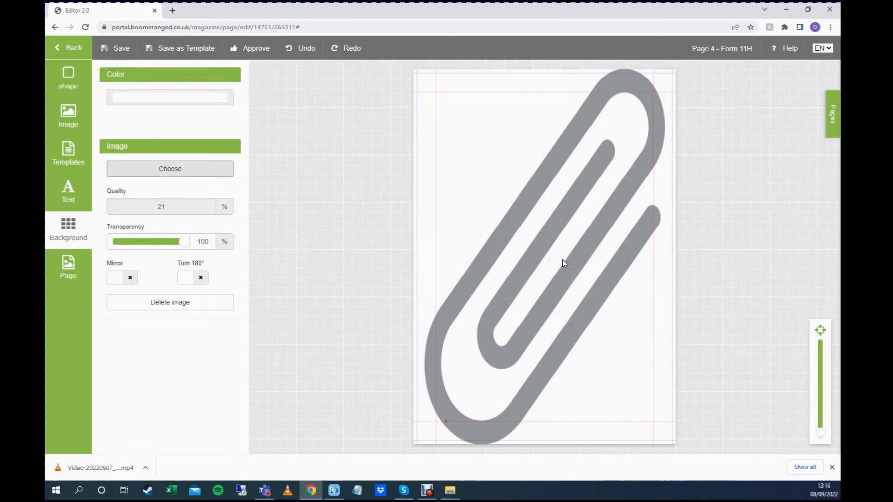
Step: Try the Mirror and Turn 180° options on the paperclip background image
left_click(127, 279)
left_click(126, 279)
left_click(197, 277)
left_click(186, 278)
Step: Delete the paperclip background image and save the page
left_click(159, 303)
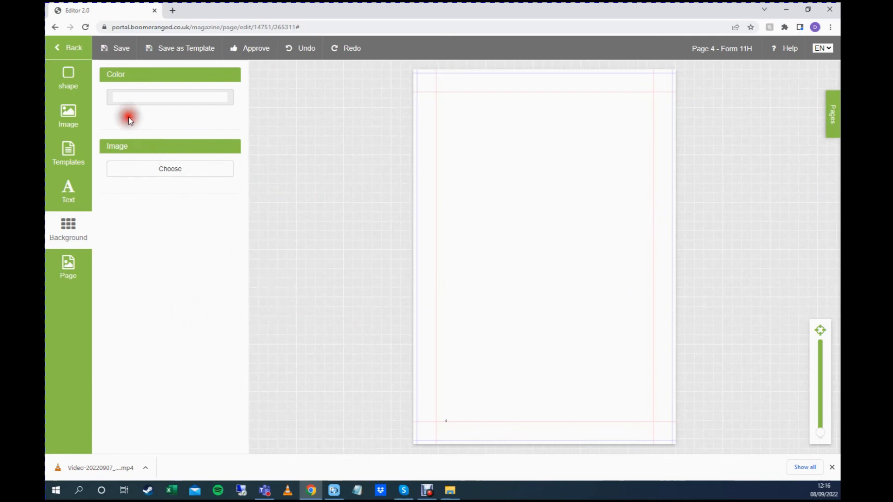
left_click(120, 48)
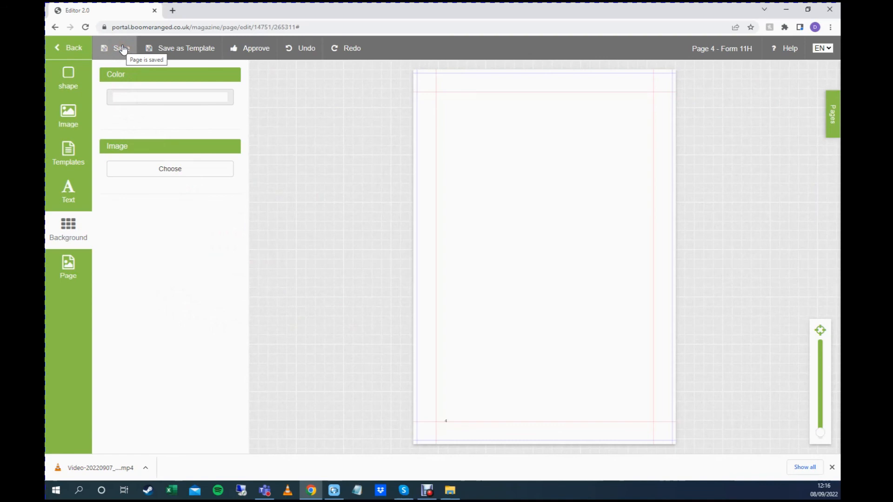
Step: Browse the group's own saved templates in the template library, then close the library
left_click(185, 47)
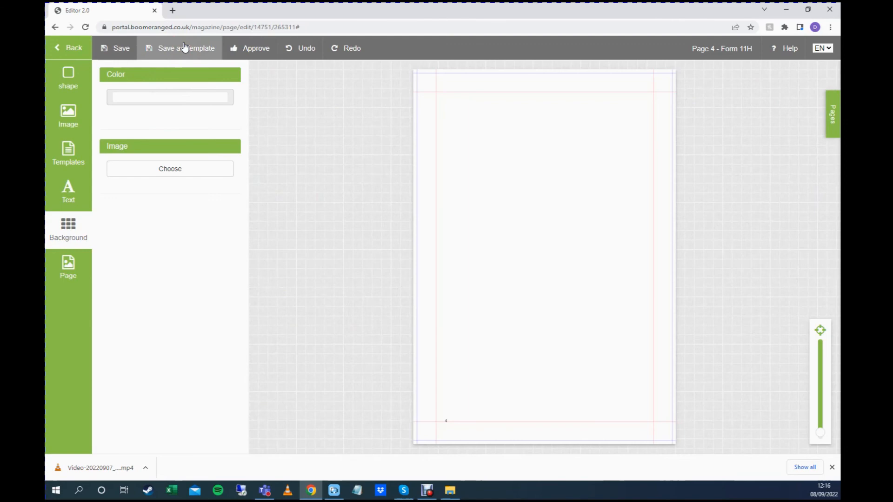
left_click(70, 149)
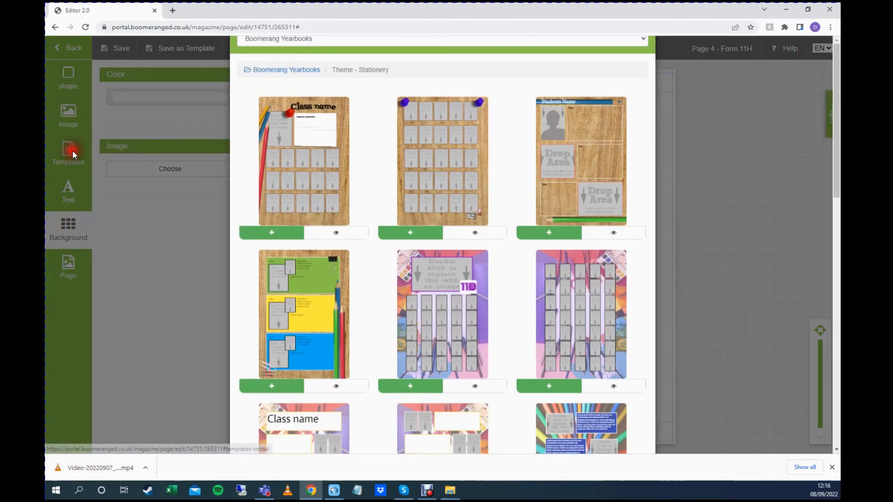
left_click(298, 88)
left_click(297, 103)
scroll(371, 222, "down", 5)
scroll(367, 224, "up", 5)
scroll(372, 229, "down", 2)
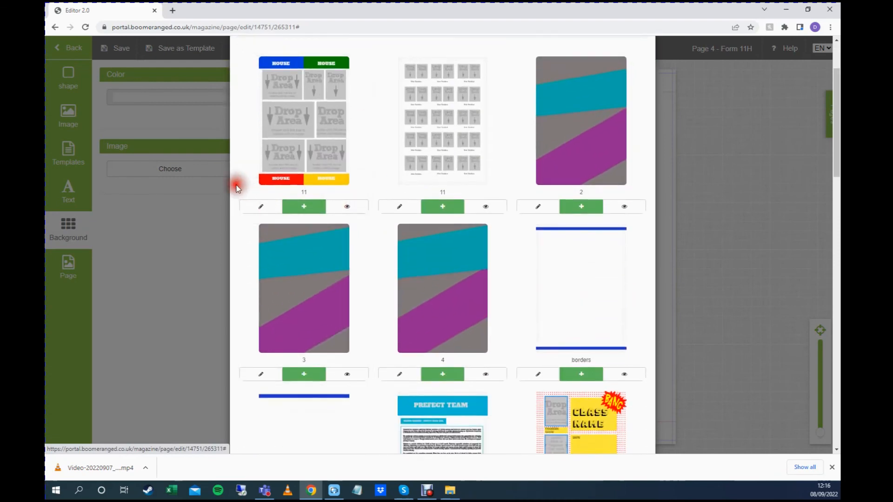
left_click(202, 217)
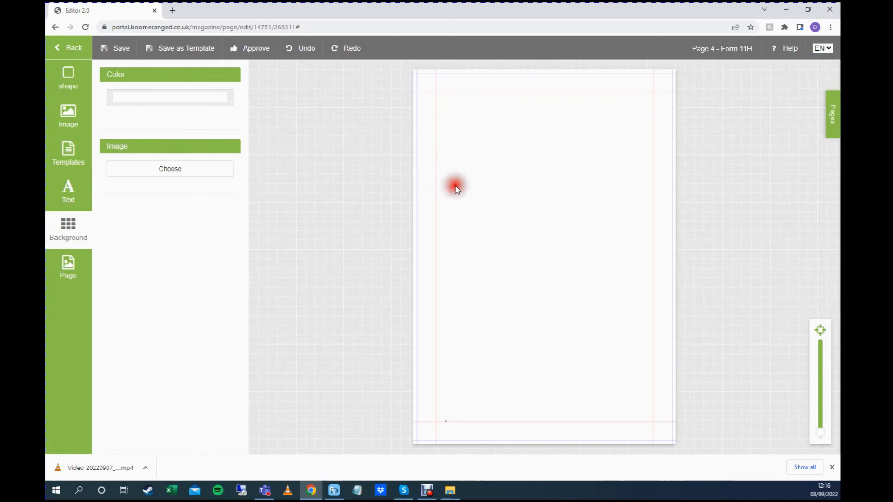
Step: View the Save as template dialog without saving, and look at the Group templates once more
left_click(176, 49)
left_click(297, 194)
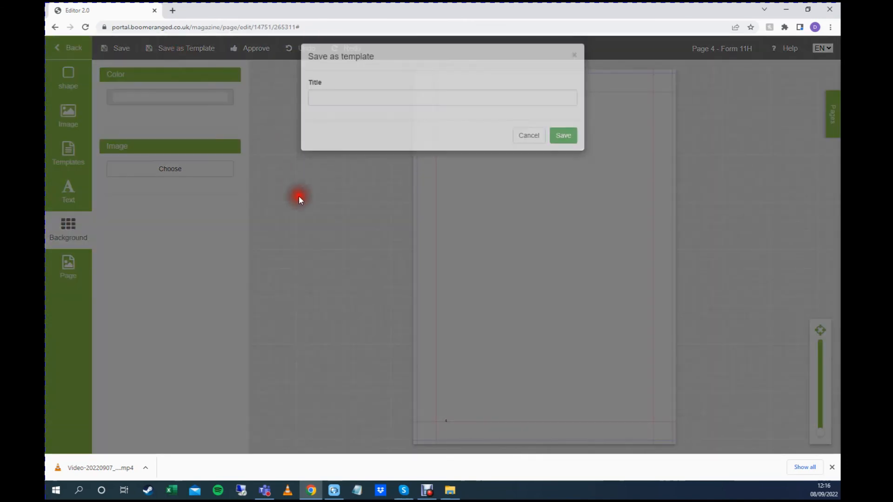
left_click(68, 114)
left_click(69, 165)
left_click(66, 145)
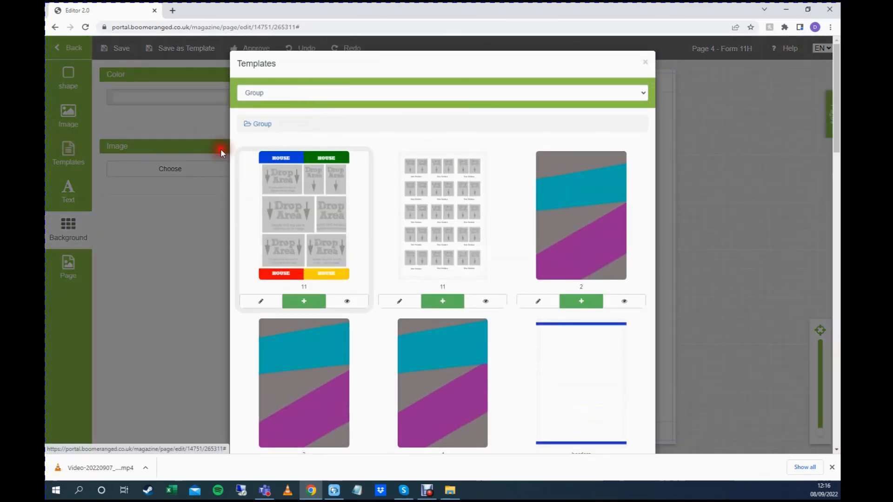
left_click(194, 233)
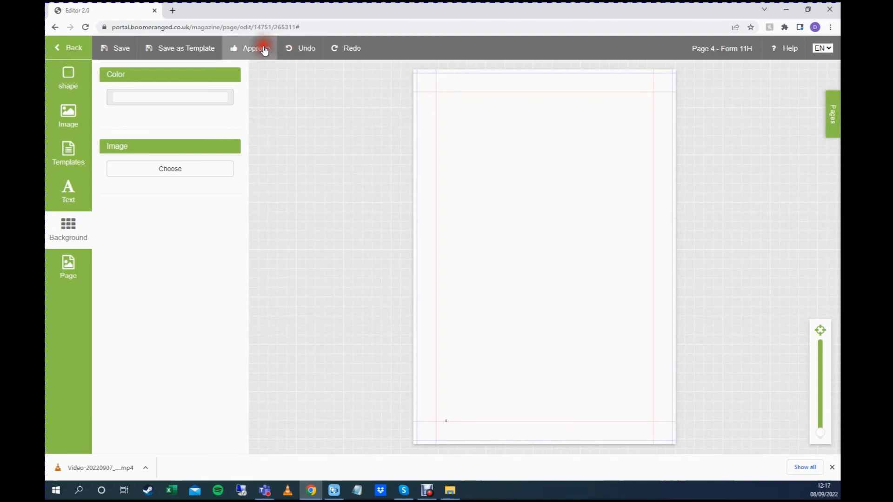
left_click(299, 43)
left_click(365, 41)
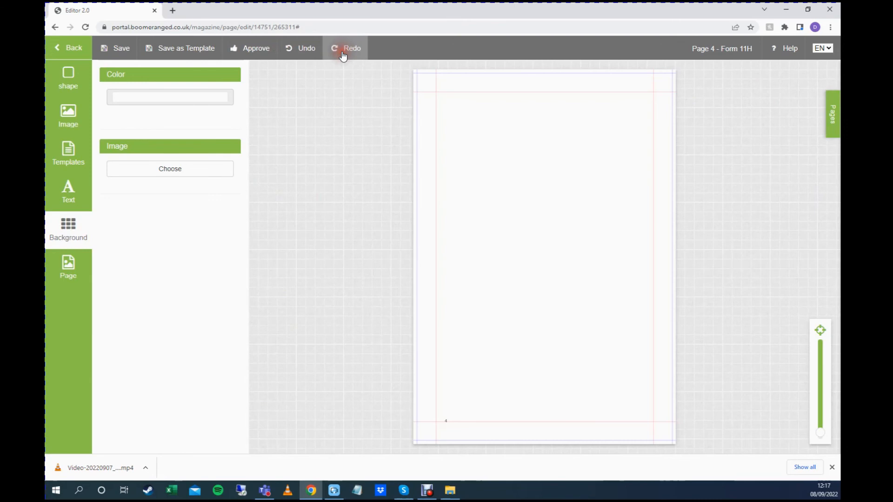
left_click(339, 147)
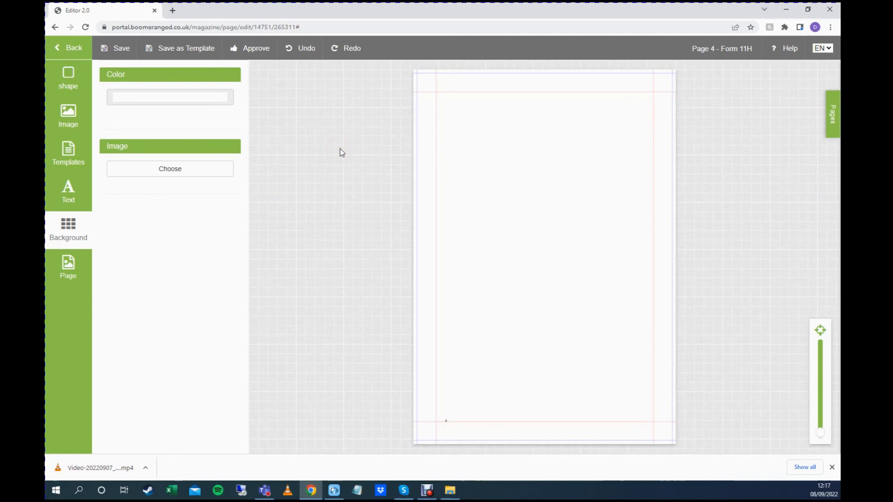
Step: Leave the page editor for the Manor Park yearbook overview and look over its page spreads
left_click(65, 49)
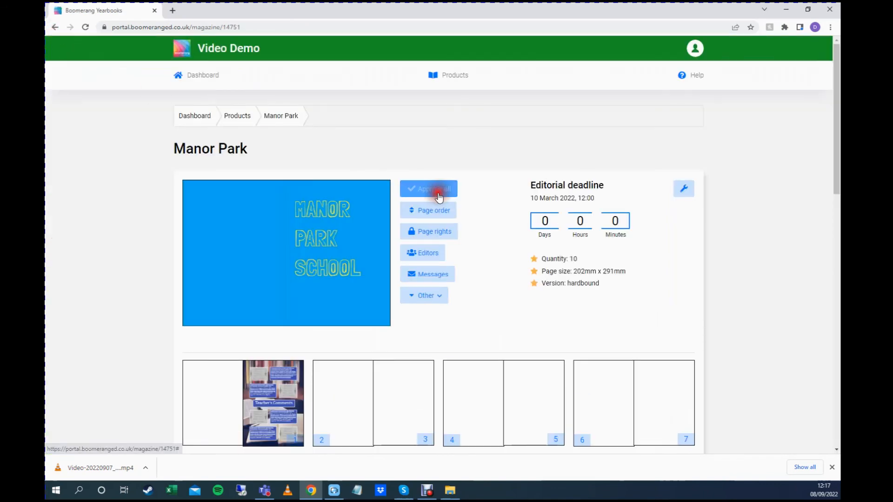
left_click(450, 190)
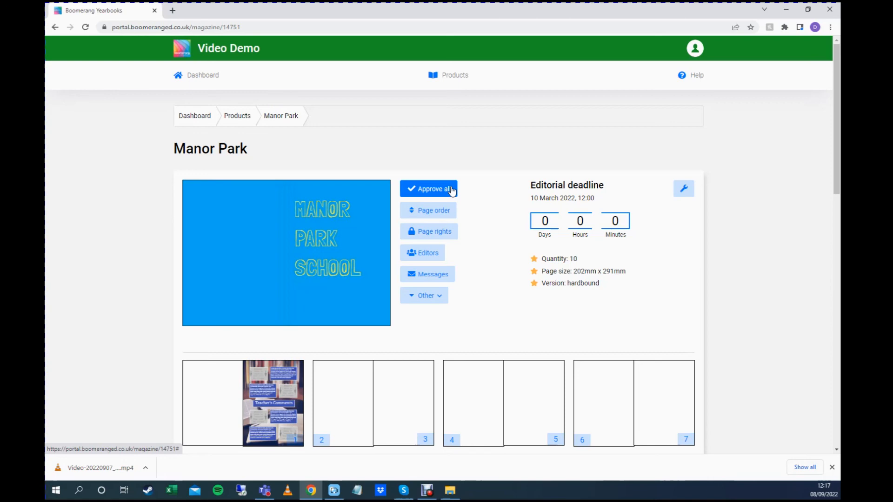
scroll(476, 197, "down", 4)
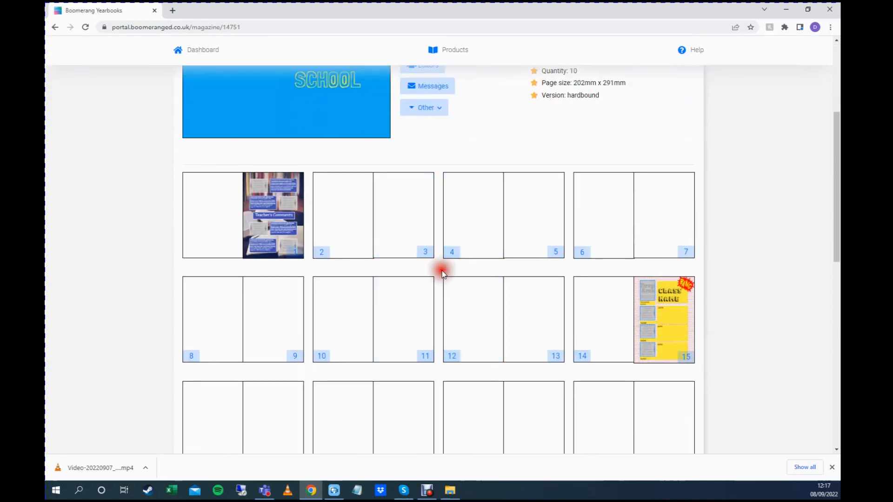
scroll(441, 270, "up", 4)
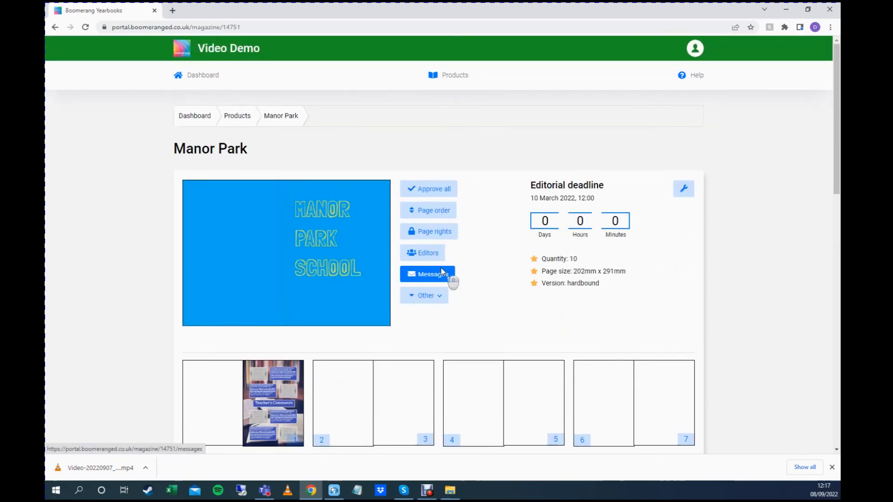